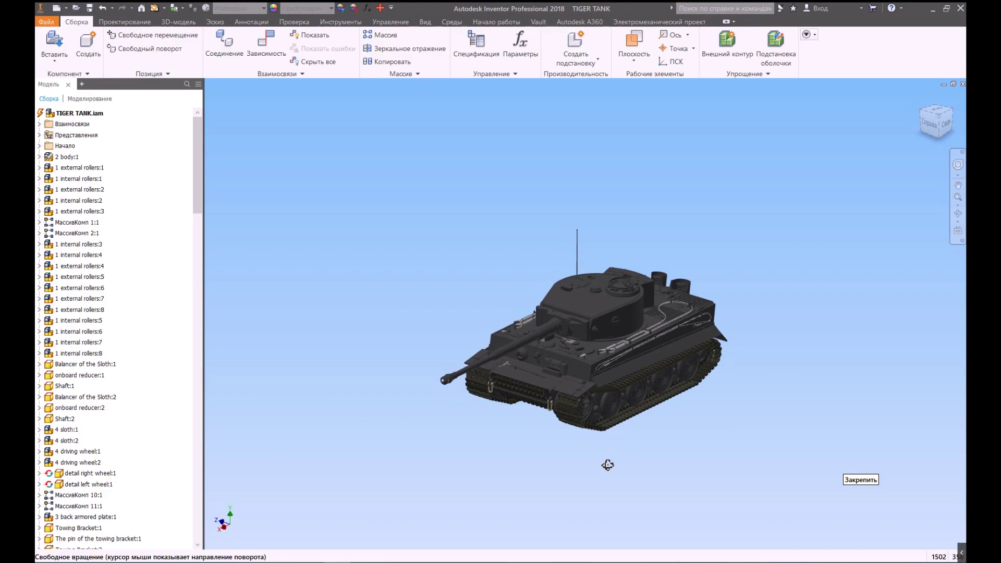
Examine the Tiger tank assembly from several front and side angles, including a closer view of the turret and tracks.
drag(608, 465, 564, 452)
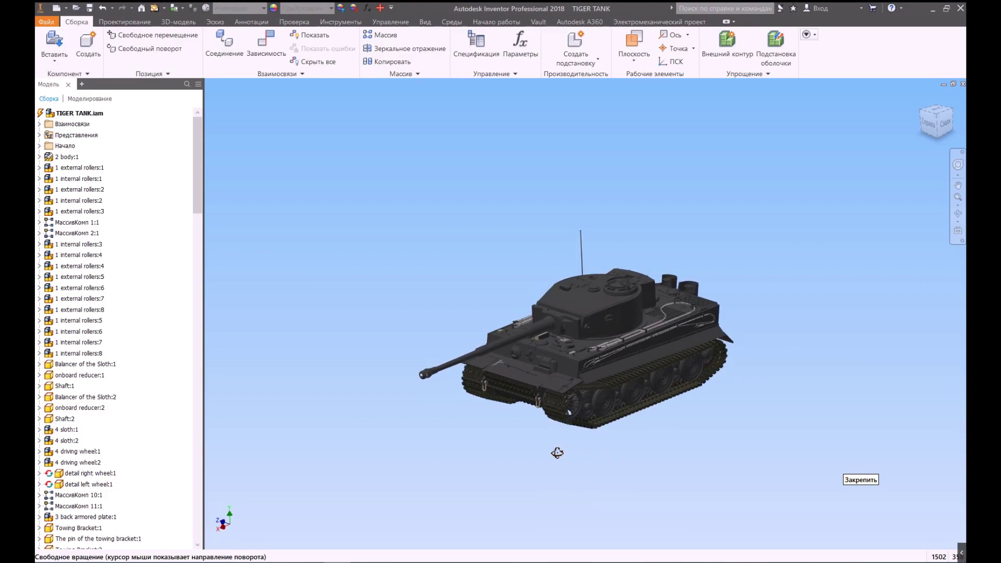
mouse_move(644, 418)
mouse_down()
mouse_move(678, 421)
mouse_move(681, 471)
mouse_move(641, 433)
mouse_up()
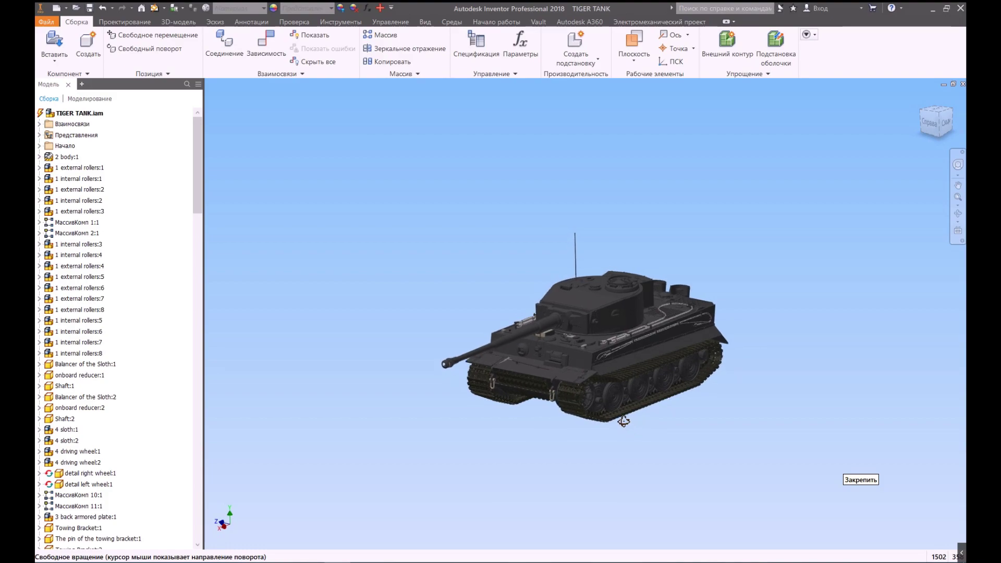
scroll(616, 421, up, 4)
shift+middle_drag(616, 421, 663, 427)
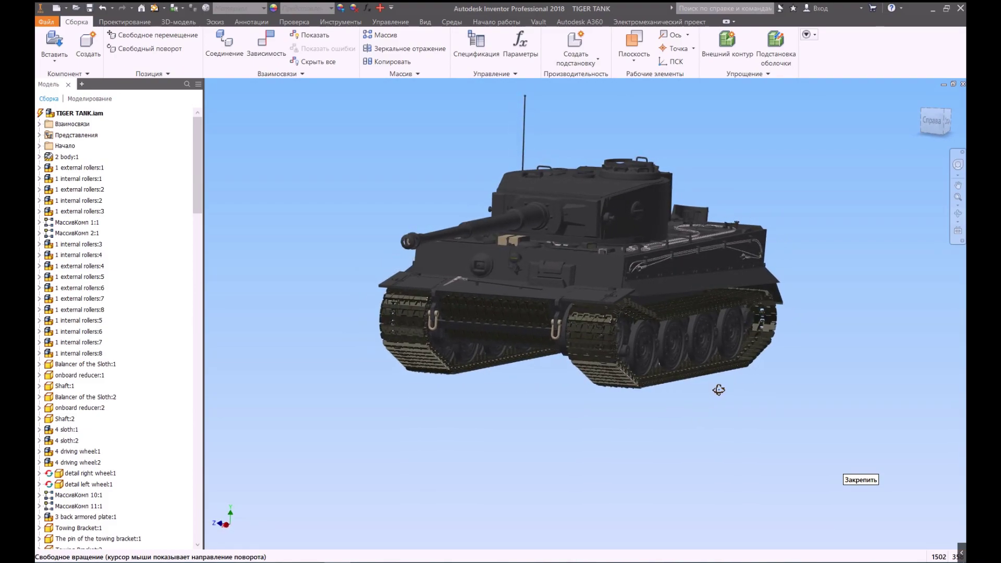
shift+middle_drag(681, 417, 790, 415)
drag(790, 416, 763, 423)
drag(615, 441, 661, 427)
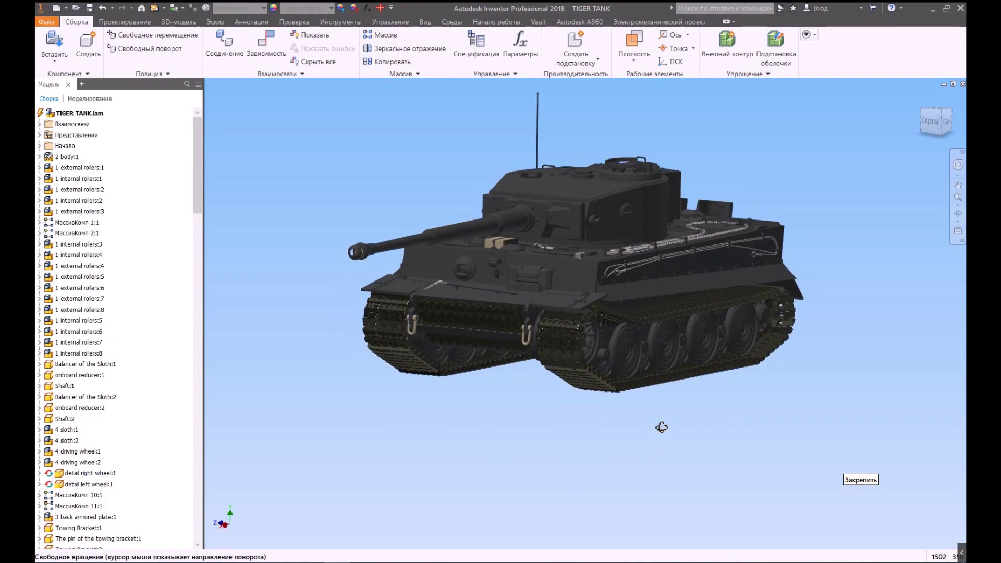
drag(655, 393, 793, 376)
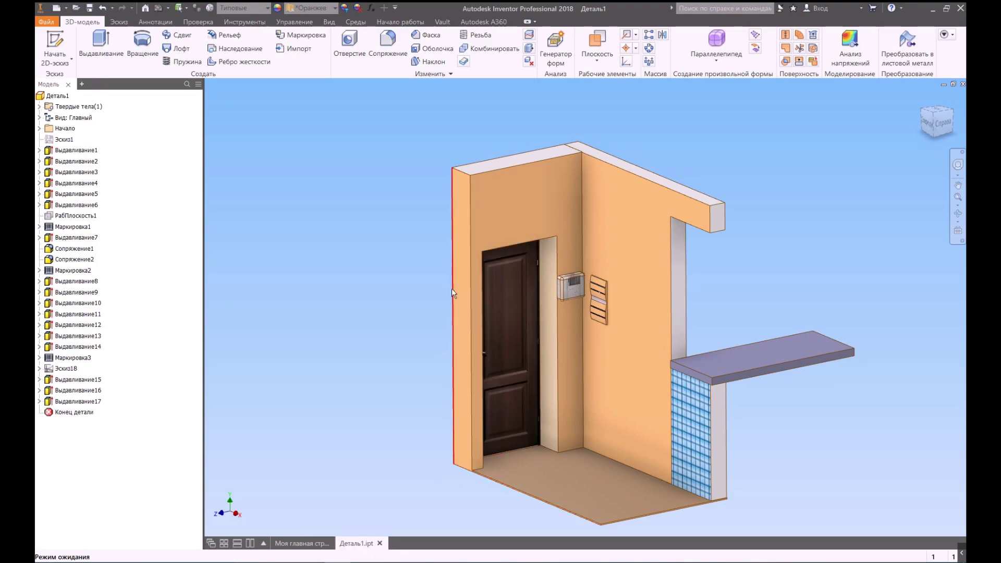
Apply the Зимняя ночь colour scheme in the application options.
click(47, 24)
click(138, 324)
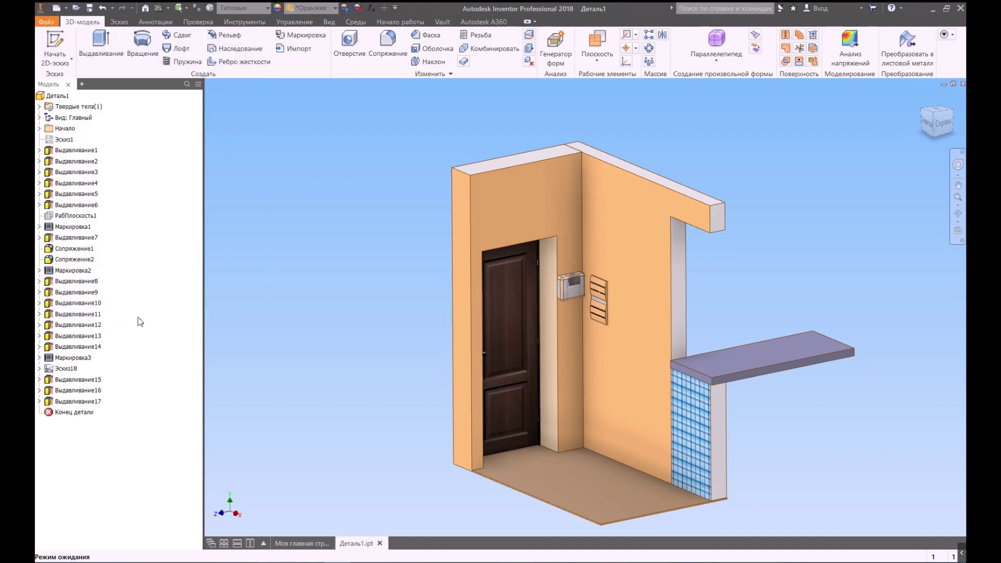
click(442, 97)
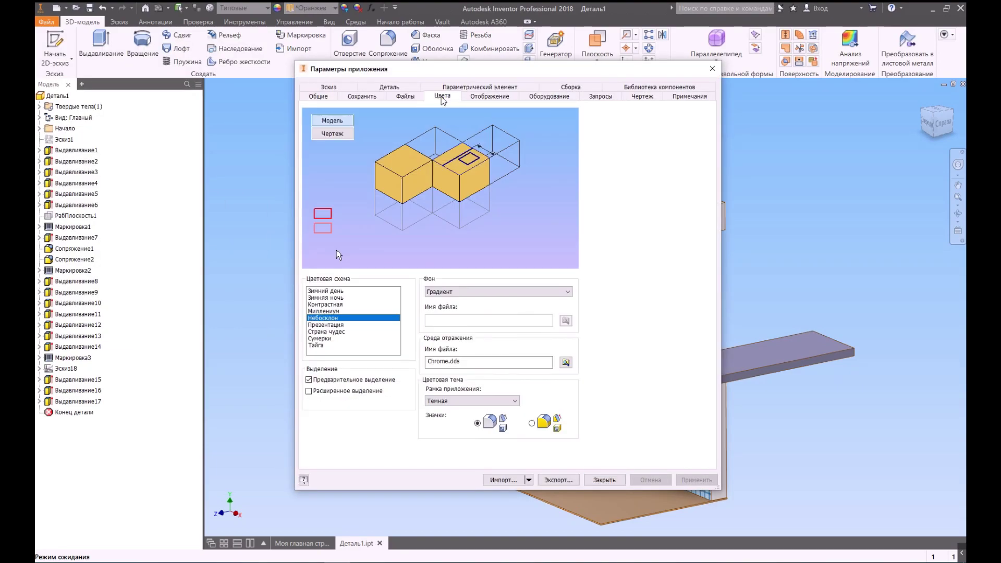
click(325, 291)
click(324, 298)
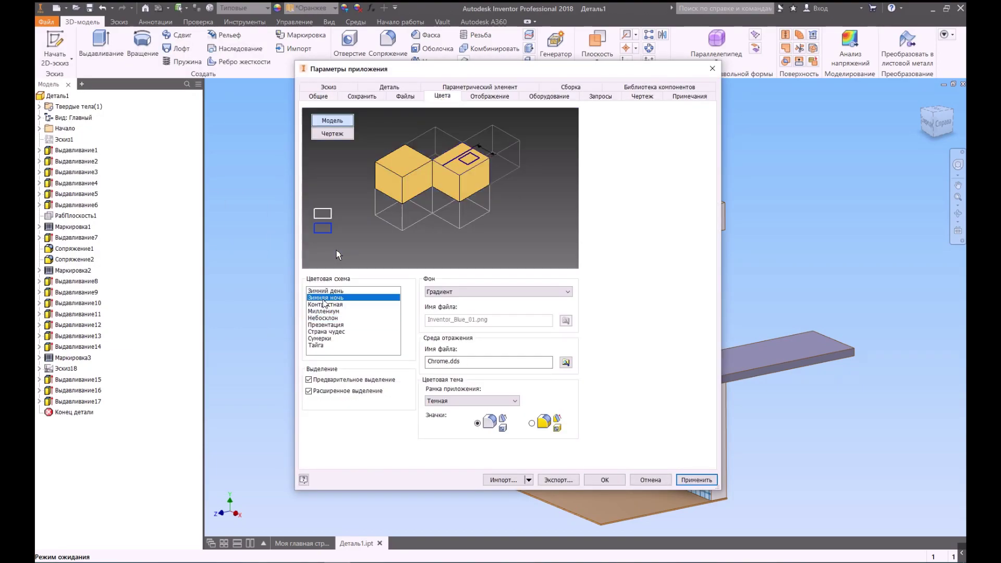
click(695, 481)
Apply the Небосклон colour scheme to the modelling environment.
mouse_move(632, 69)
mouse_down()
mouse_move(288, 101)
mouse_move(264, 308)
mouse_move(601, 179)
mouse_move(620, 82)
mouse_up()
click(314, 338)
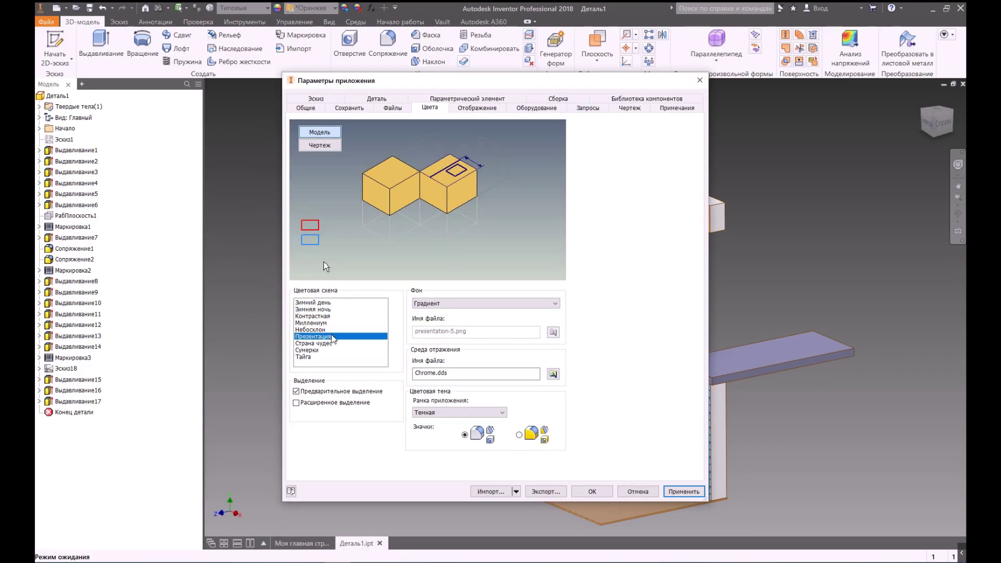
click(315, 330)
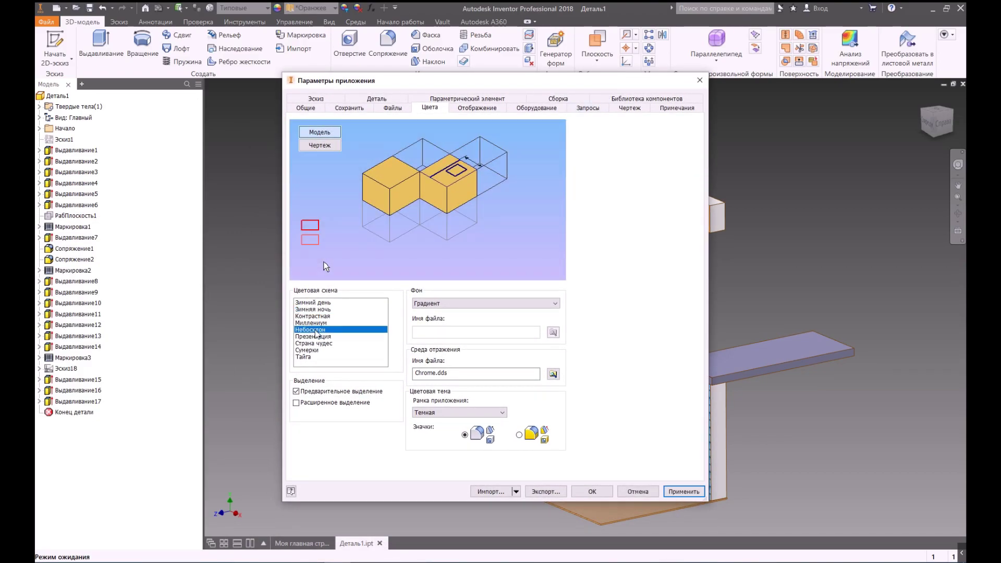
click(682, 494)
Apply a single-colour background (1 цвет) to the Небосклон scheme.
drag(623, 82, 514, 73)
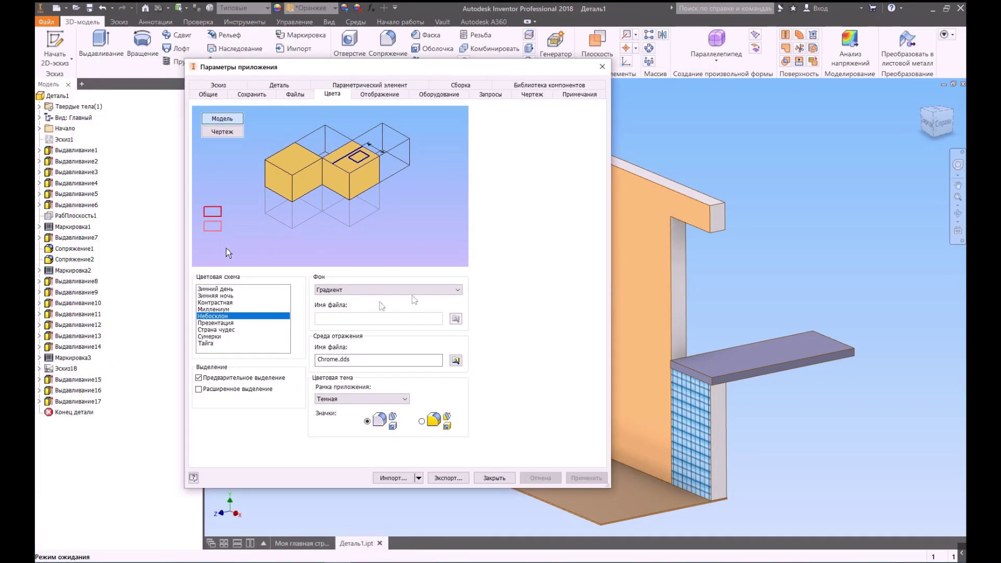
click(351, 291)
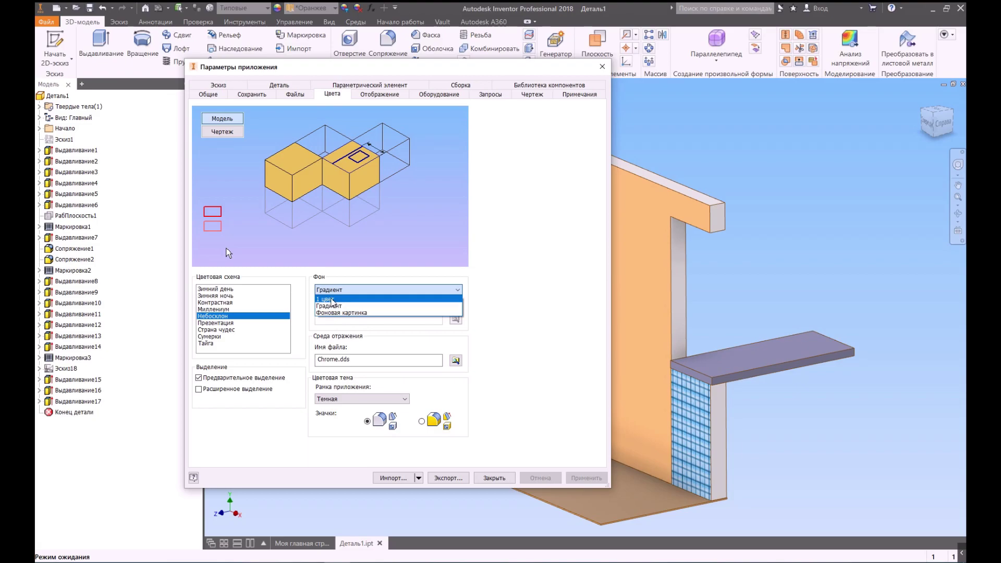
click(332, 301)
click(586, 478)
Set the scheme's background to Градиент and apply it.
drag(509, 74, 621, 92)
click(561, 311)
click(439, 327)
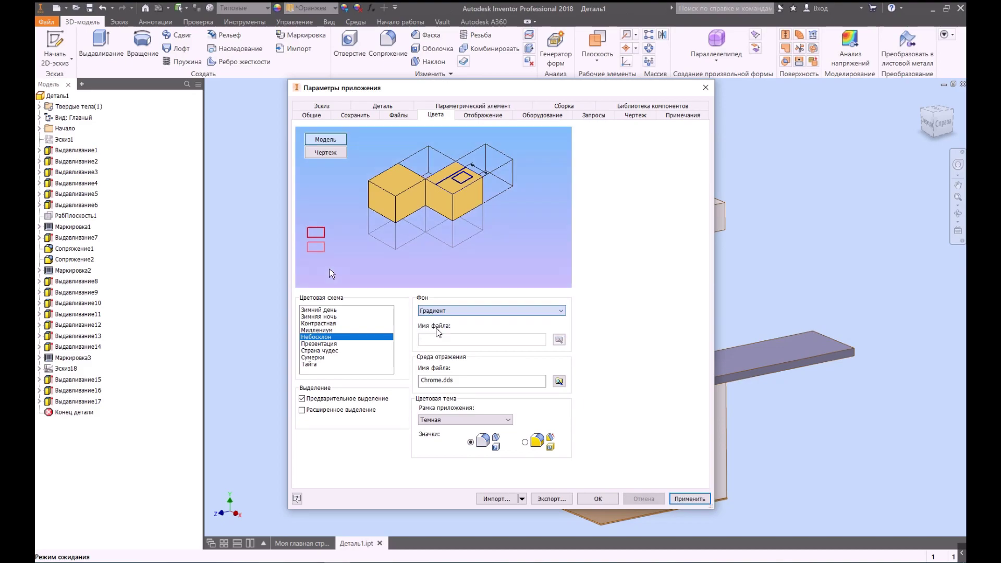
click(689, 501)
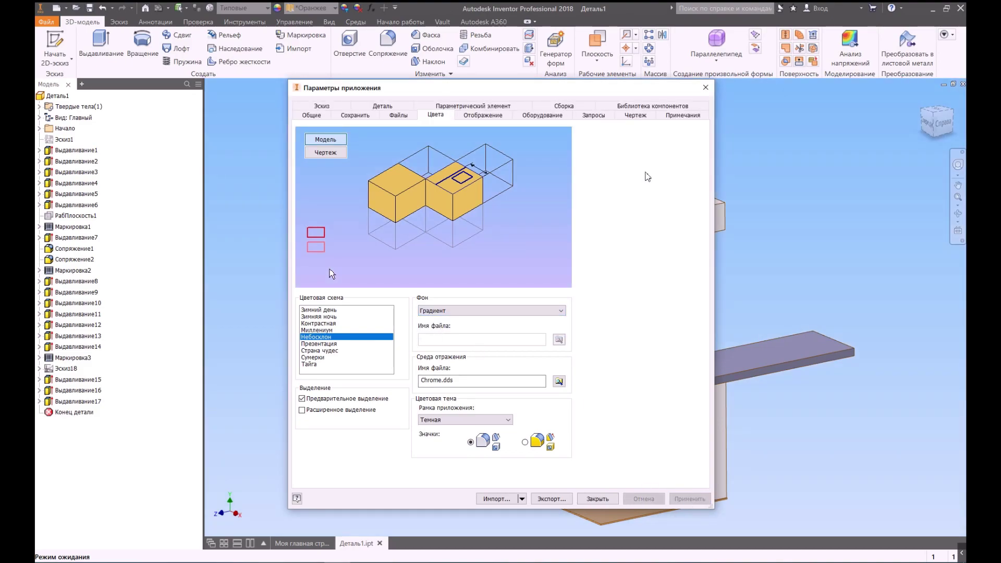
Set the application frame's colour theme to Светлая, with the options window clear of the model.
drag(644, 88, 604, 65)
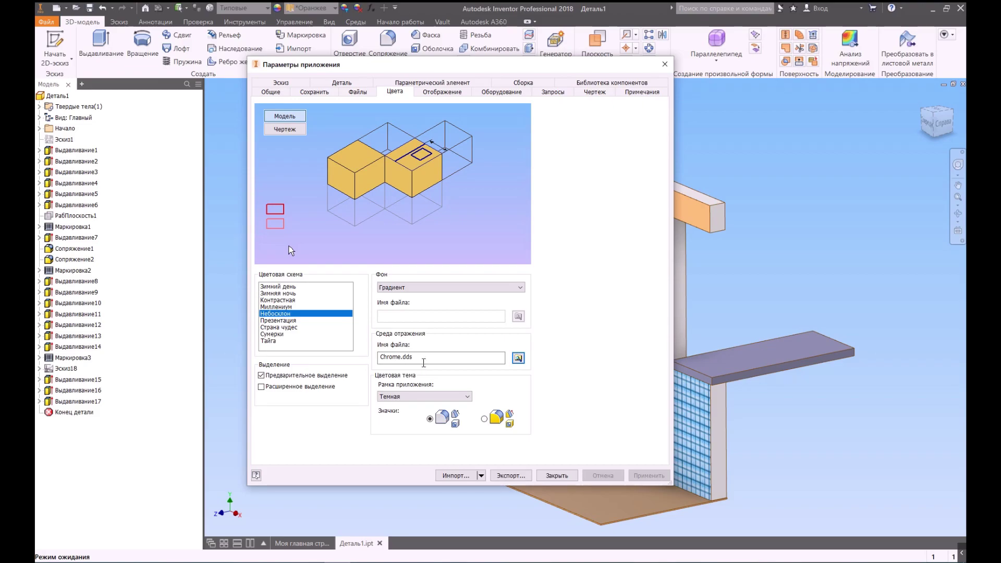
drag(550, 65, 416, 64)
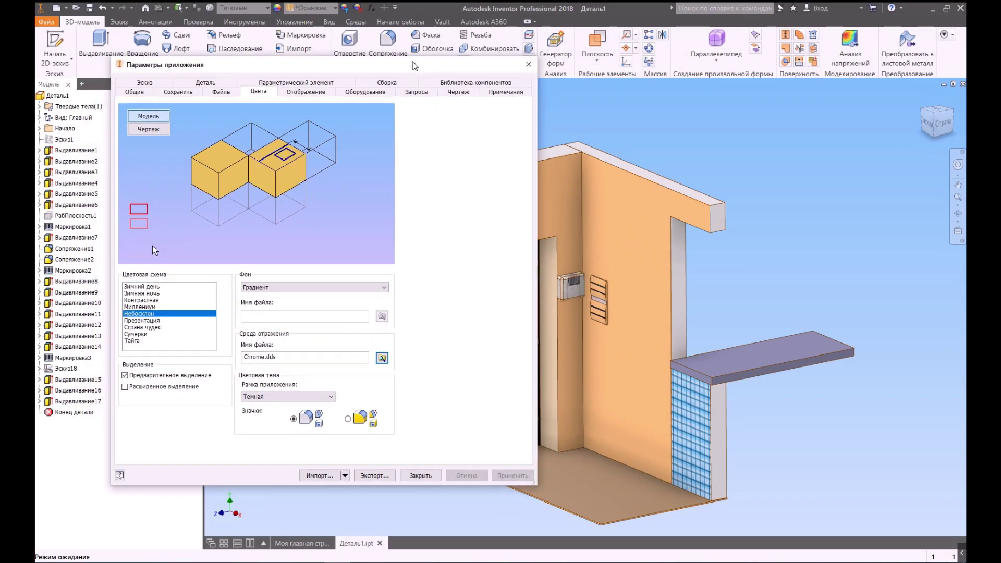
drag(285, 357, 244, 357)
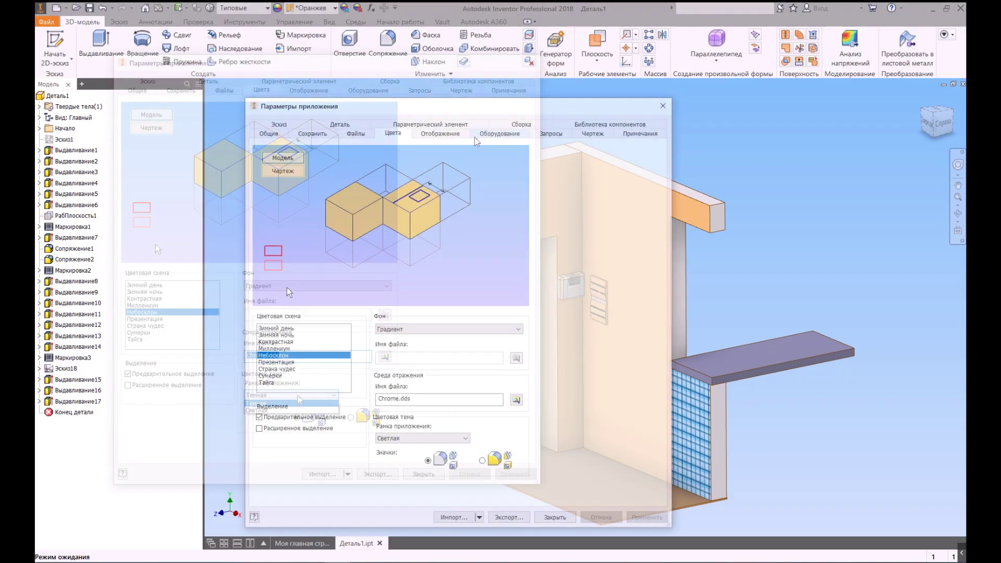
Review the graphics hardware settings, then the display, file and saving preferences in the application options.
click(490, 135)
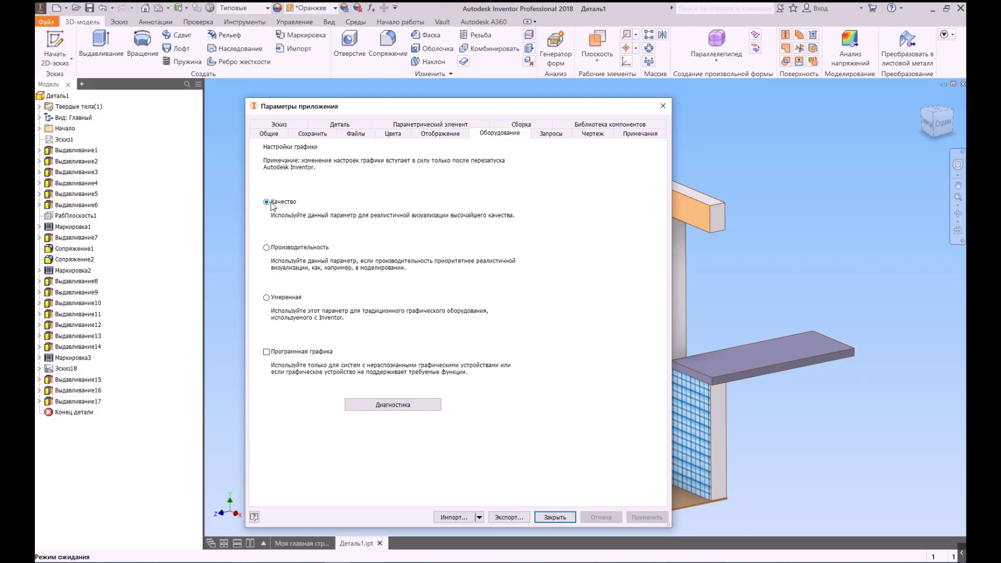
drag(524, 109, 299, 114)
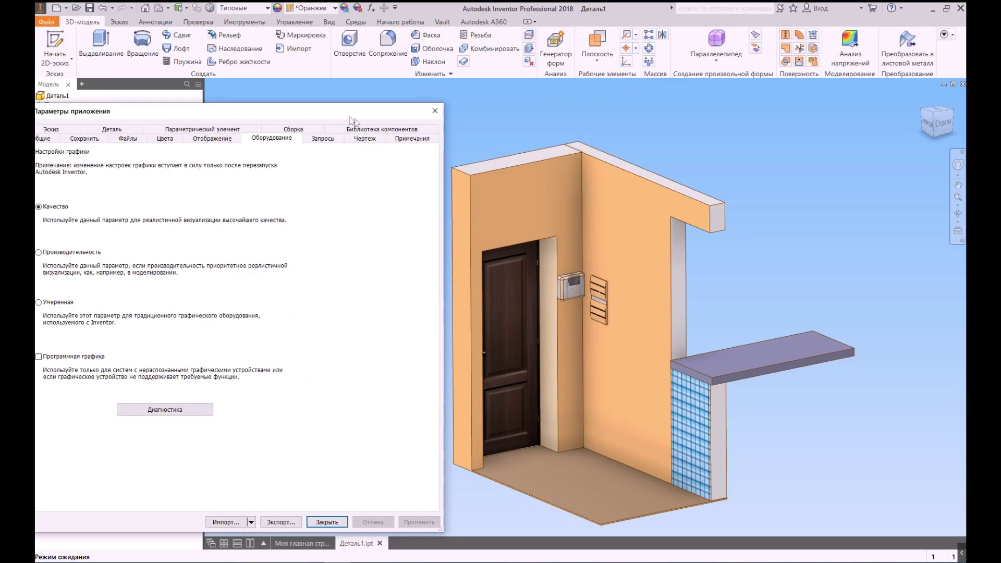
drag(349, 111, 445, 79)
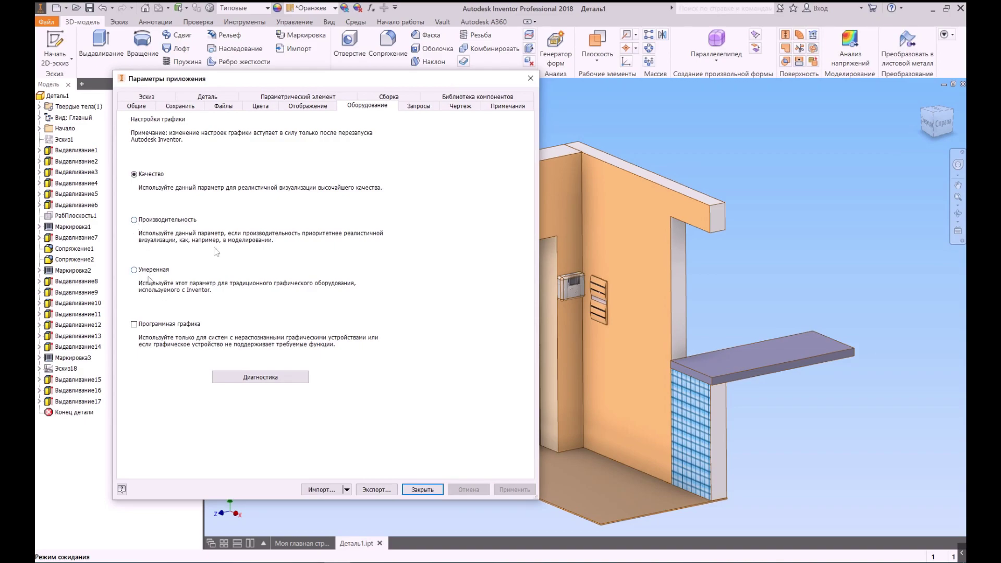
drag(260, 79, 221, 78)
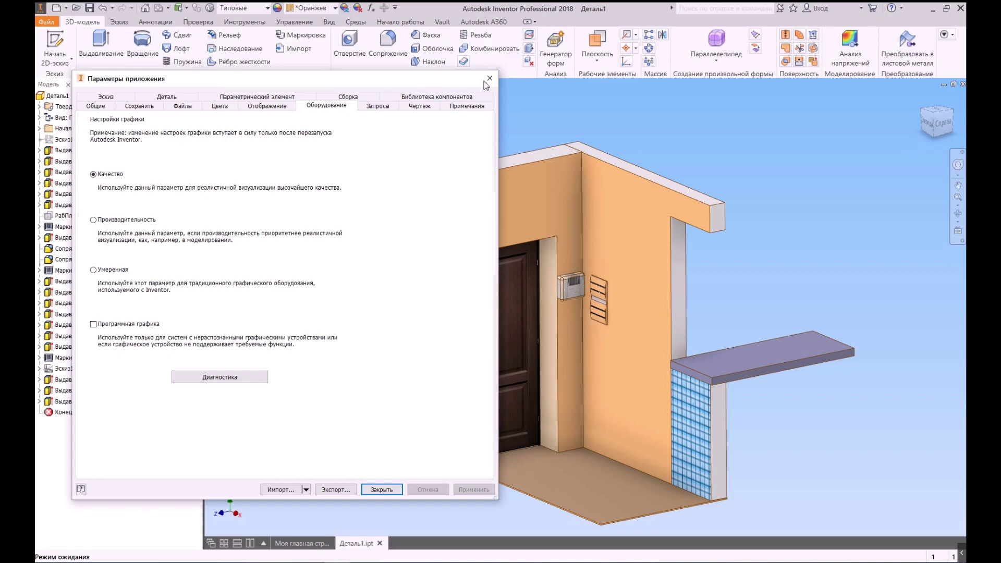
mouse_move(404, 82)
mouse_down()
mouse_move(363, 78)
mouse_move(385, 66)
mouse_move(389, 85)
mouse_up()
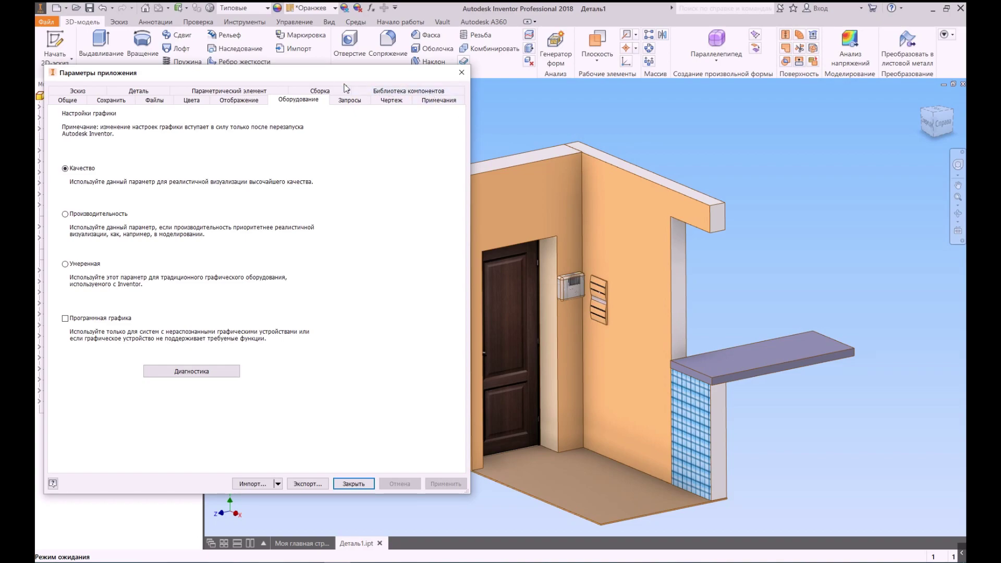
drag(282, 78, 328, 69)
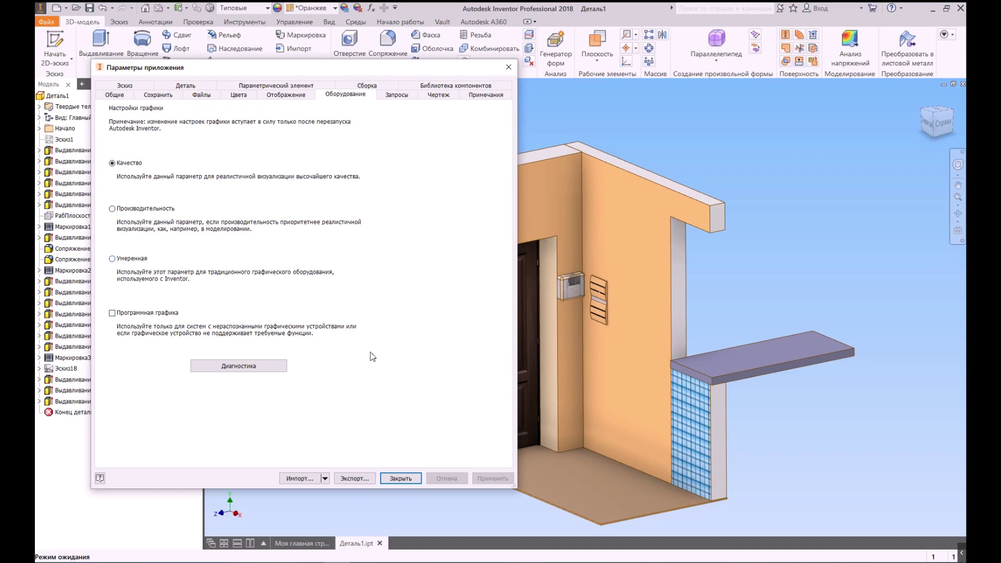
click(286, 95)
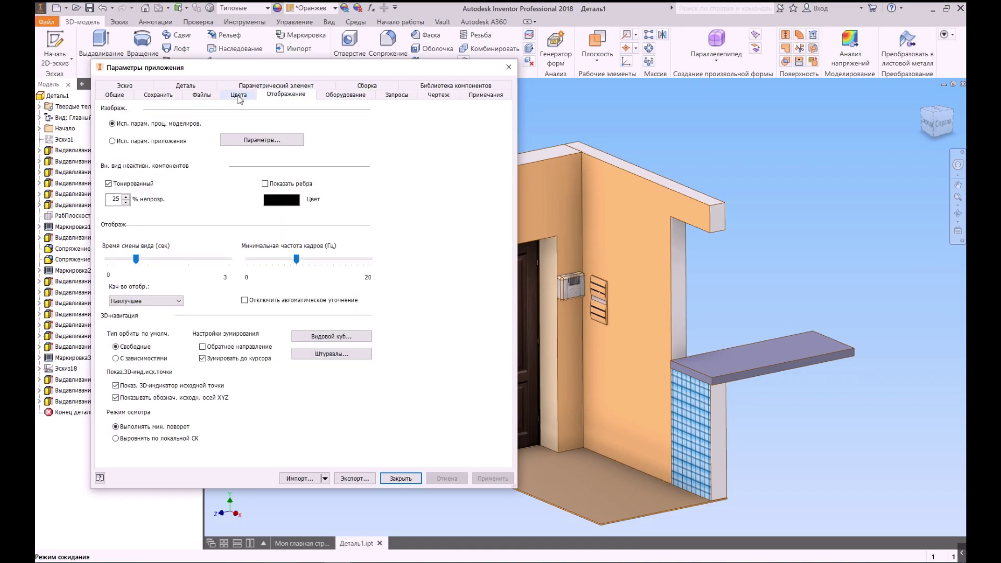
click(199, 96)
click(158, 95)
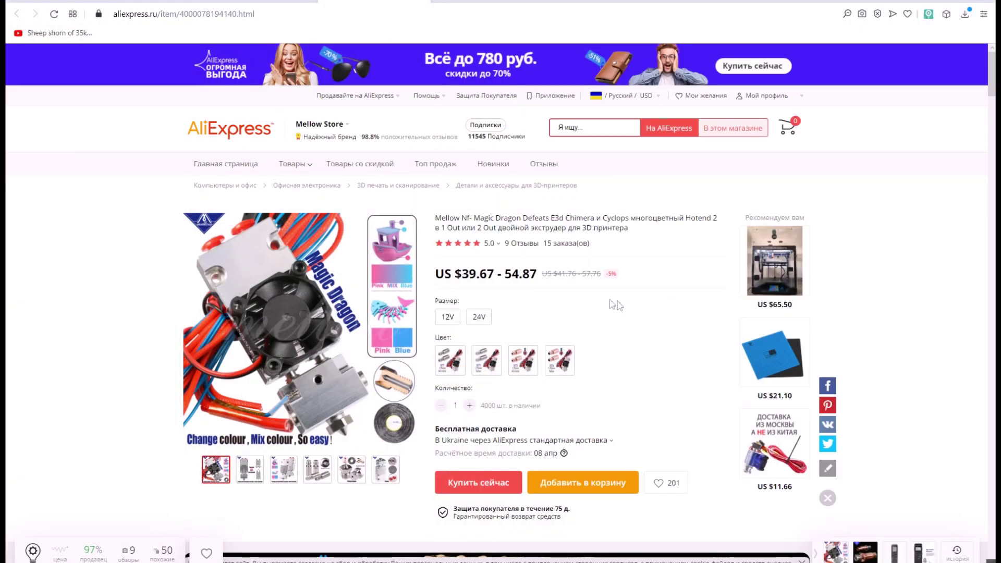
Switch to the browser and look through the AliExpress page of the Mellow NF Magic Dragon dual hotend.
scroll(545, 312, down, 3)
click(545, 304)
scroll(545, 303, up, 3)
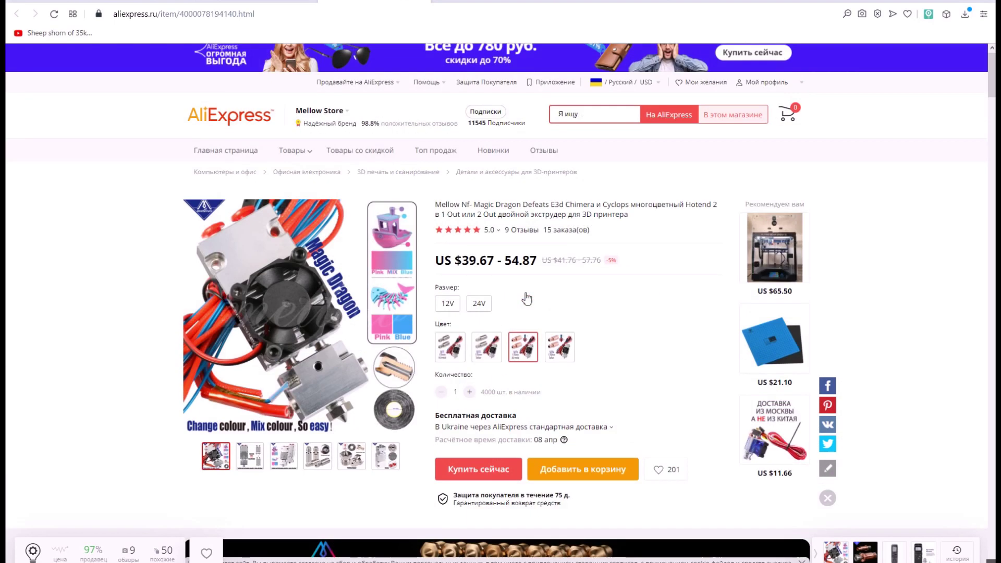
click(484, 317)
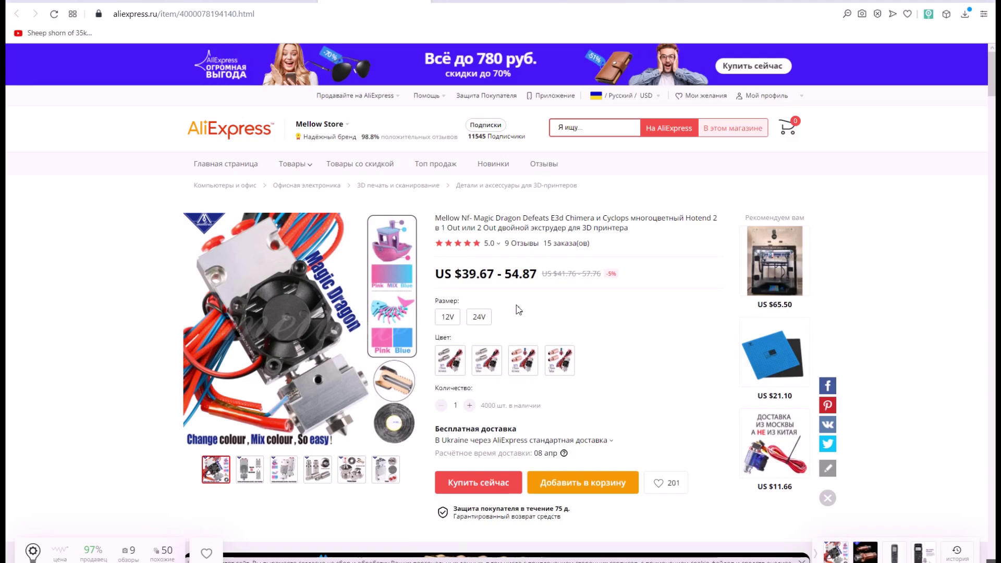
scroll(519, 310, down, 10)
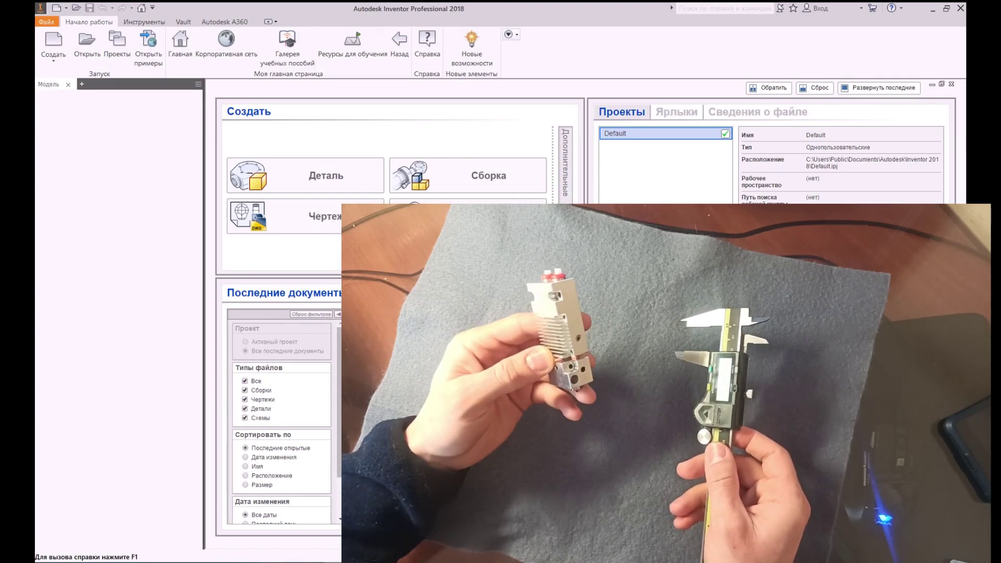
Switch to Inventor and create a new assembly, accepting the style definitions from the library.
click(468, 176)
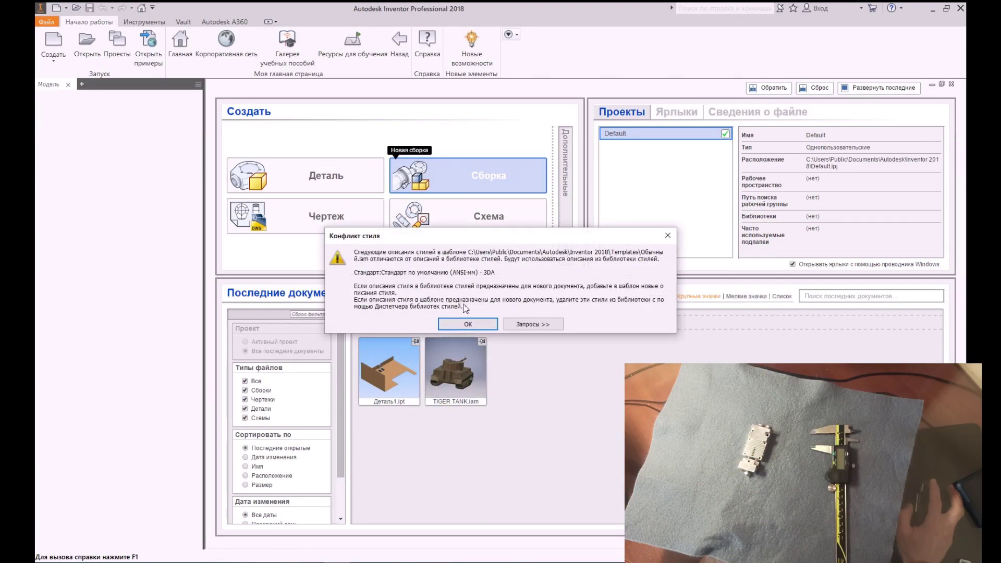
click(468, 324)
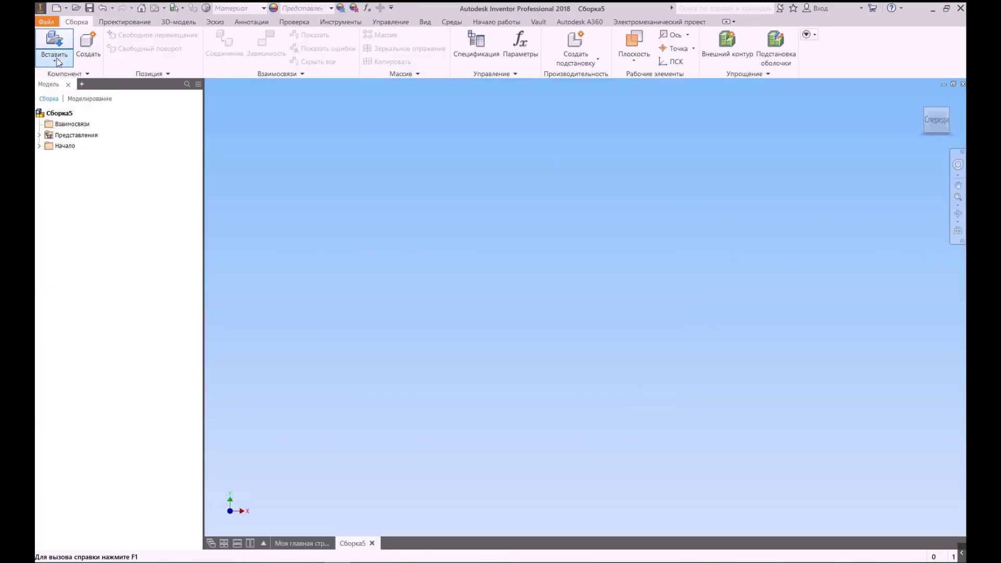
click(58, 62)
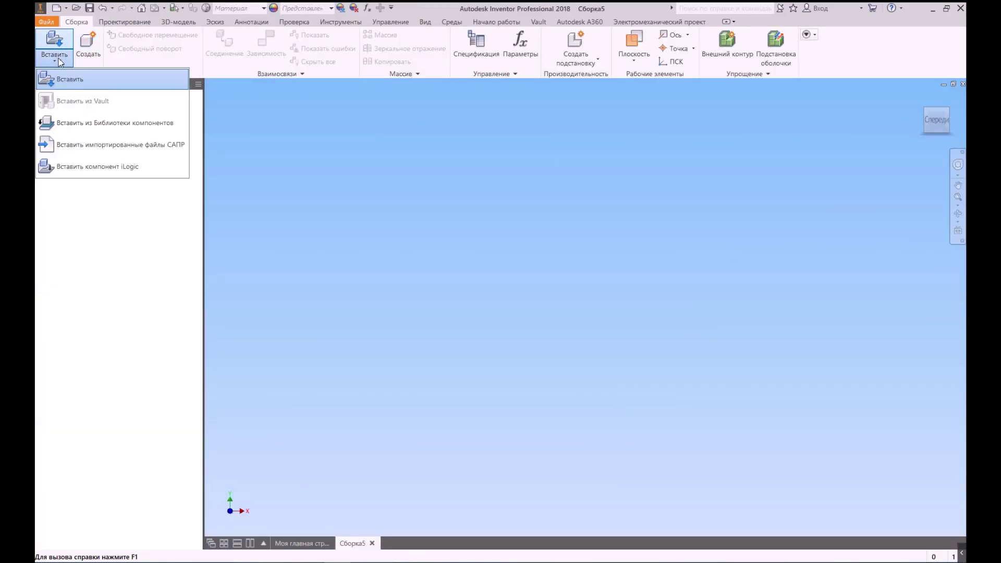
Create an in-place component named радиатор from the Обычный.ipt template in the project folder, placed on the assembly's XY plane.
click(89, 44)
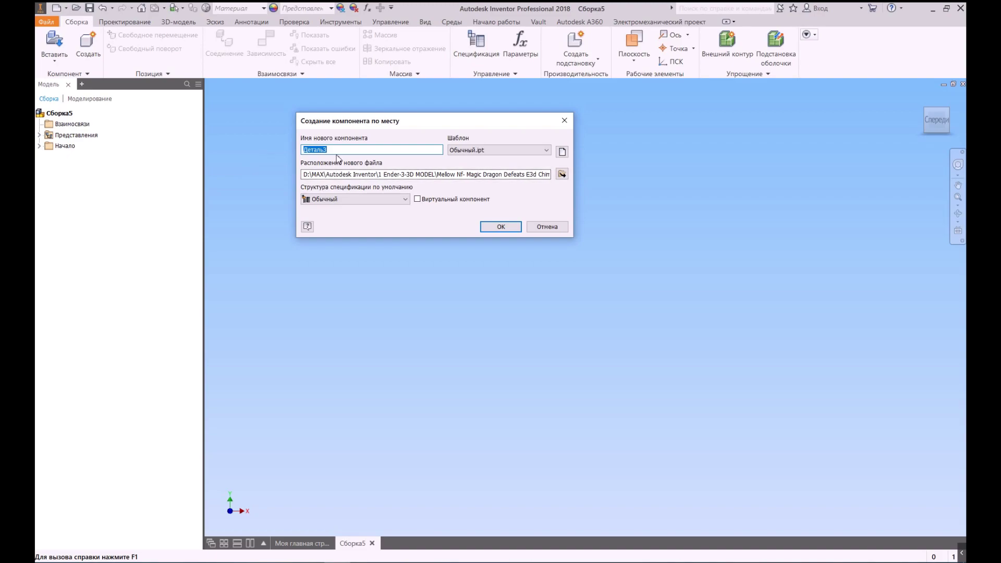
text(радиатор)
click(562, 174)
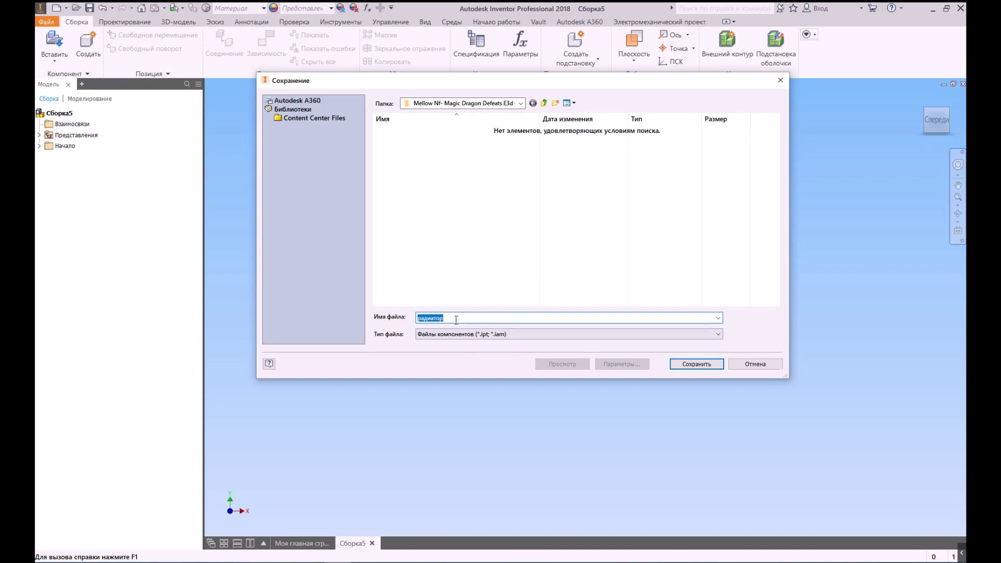
click(696, 364)
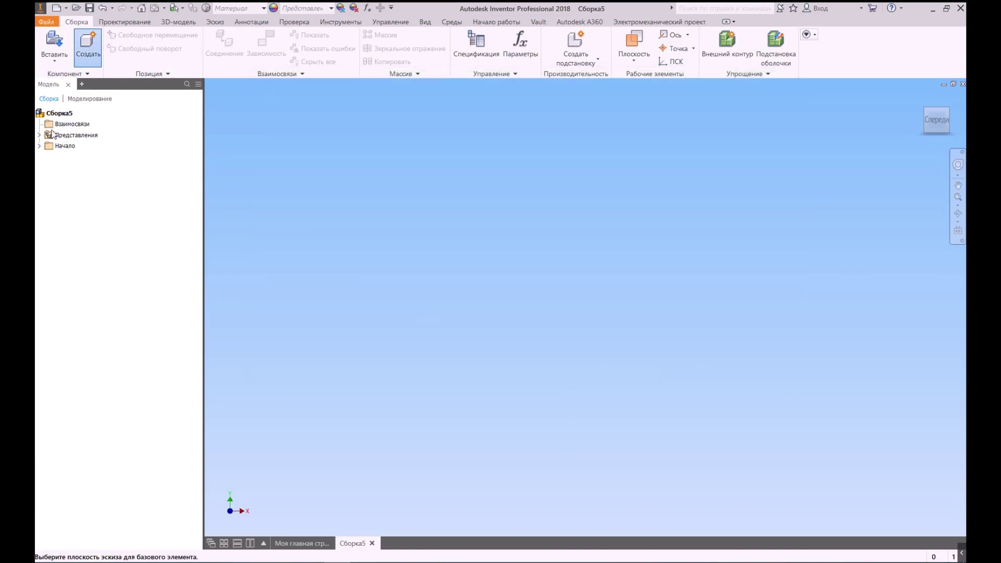
click(40, 147)
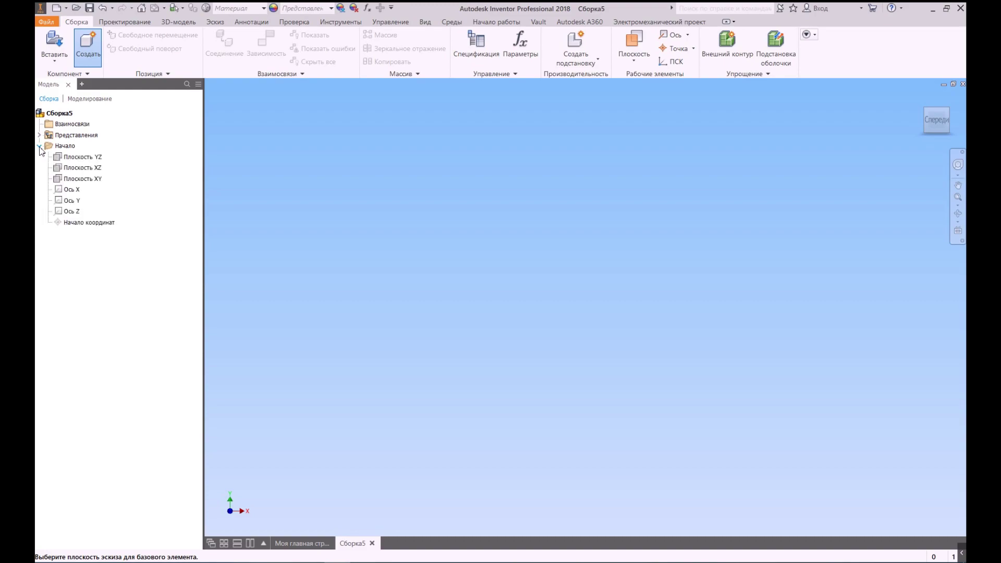
click(83, 180)
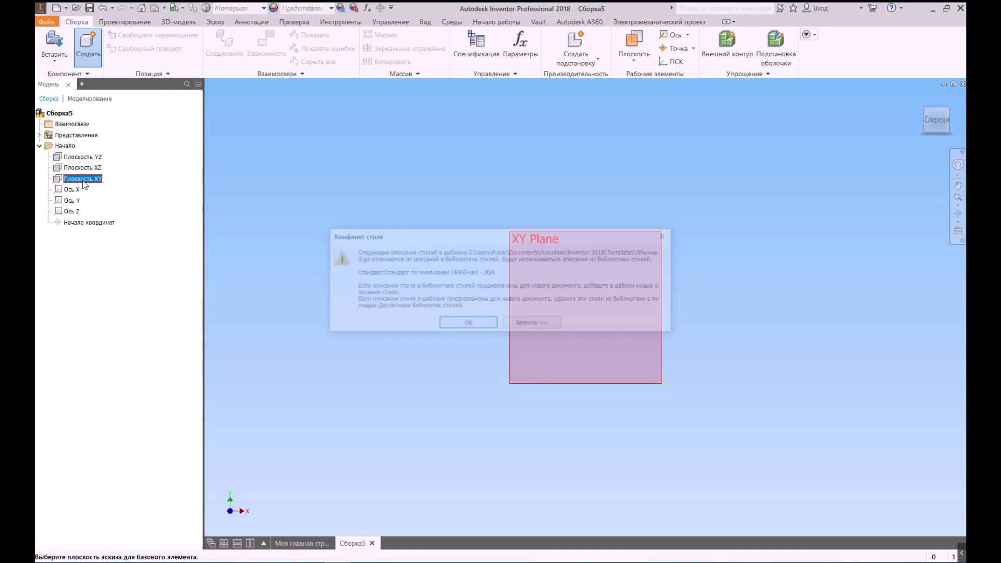
click(460, 327)
Start a 2D sketch on the XY plane of the радиатор part.
click(55, 60)
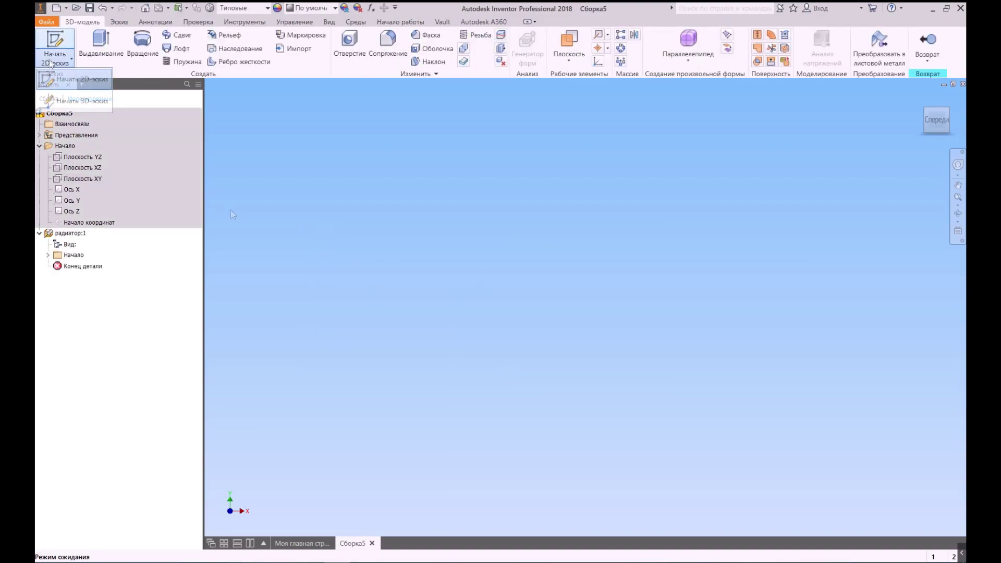
click(74, 81)
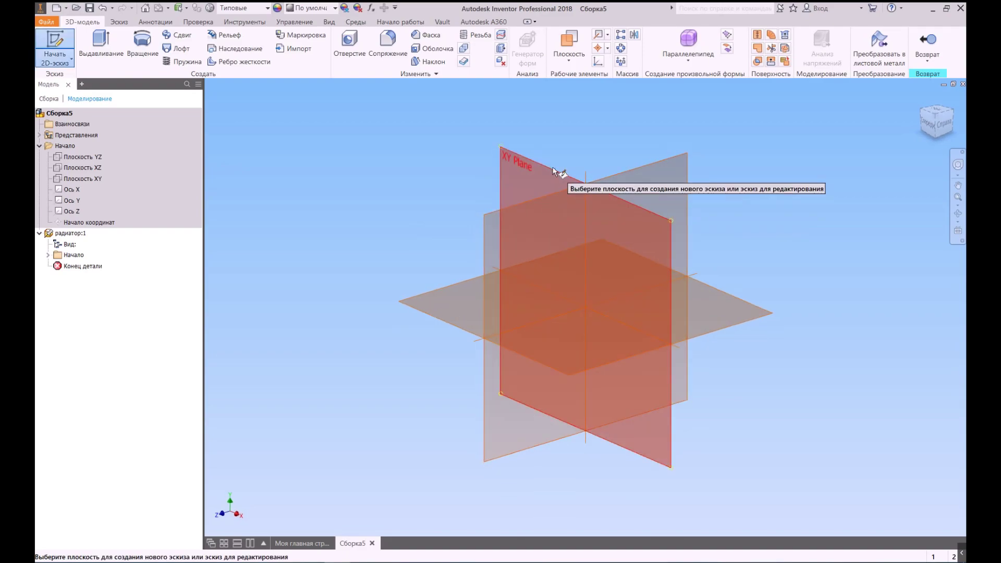
click(554, 170)
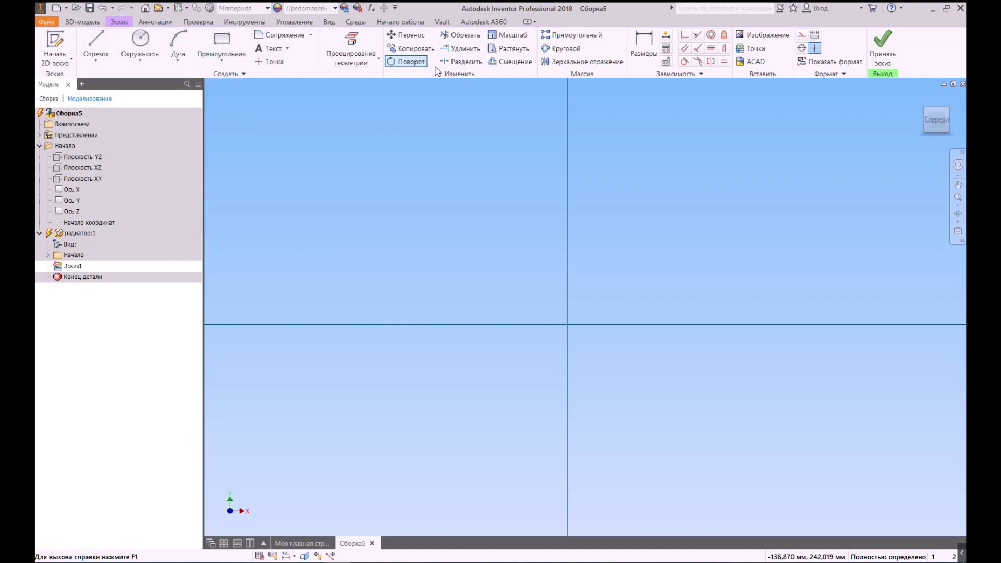
Draw a curved control-vertex spline with nine points above the horizontal axis and left of the vertical axis.
click(95, 59)
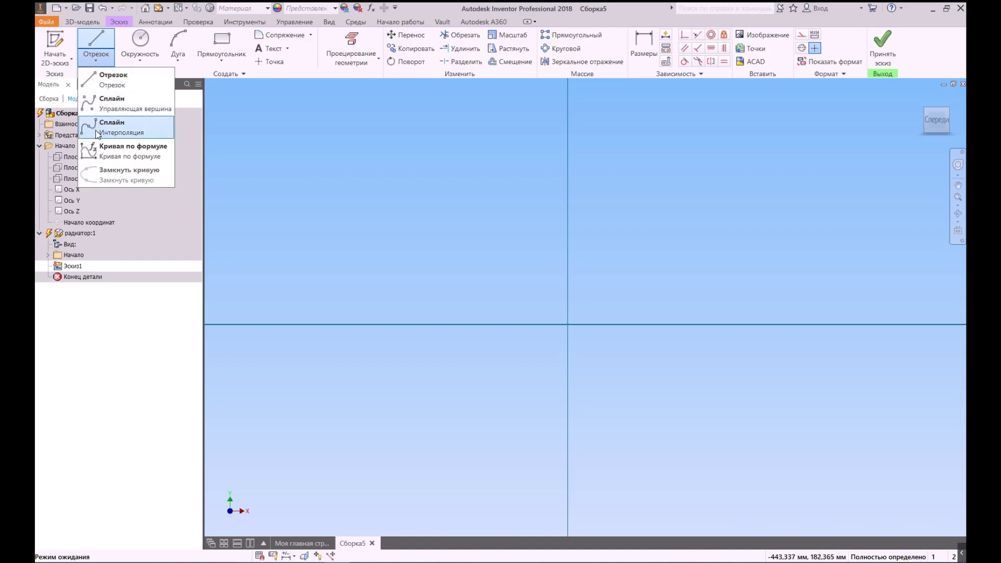
click(98, 106)
click(499, 200)
click(426, 168)
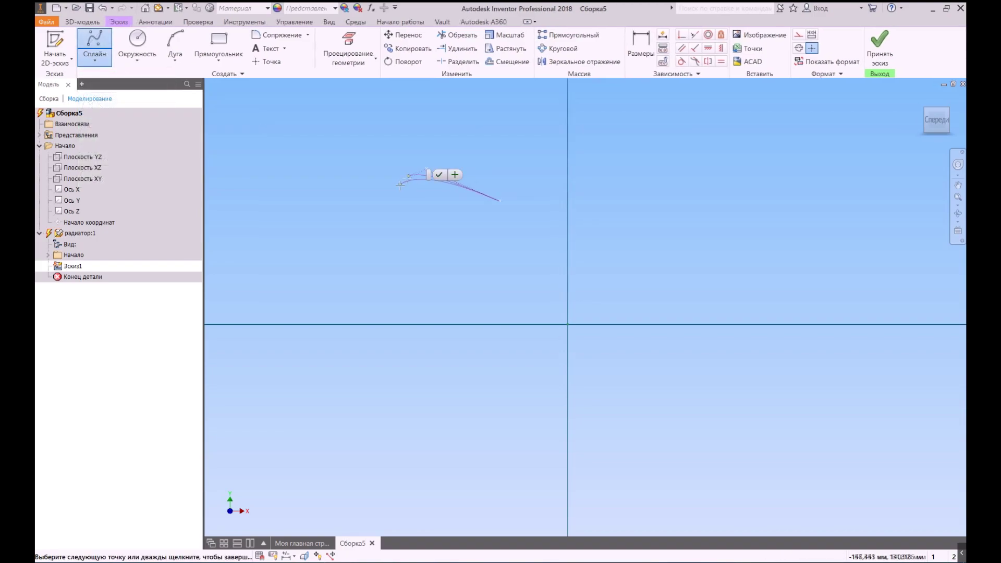
click(385, 214)
click(301, 187)
click(336, 116)
click(432, 116)
click(481, 154)
click(546, 129)
click(551, 99)
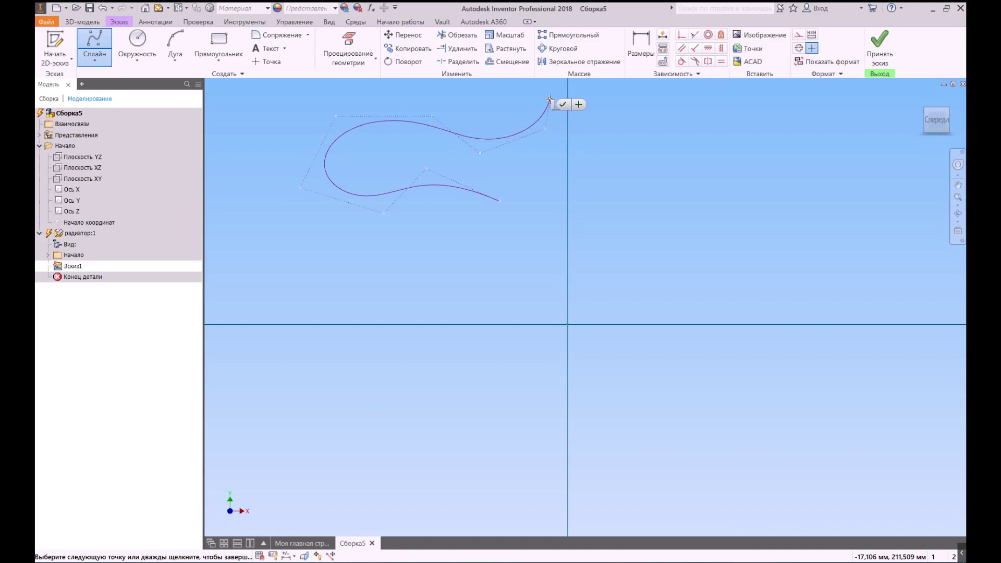
click(563, 105)
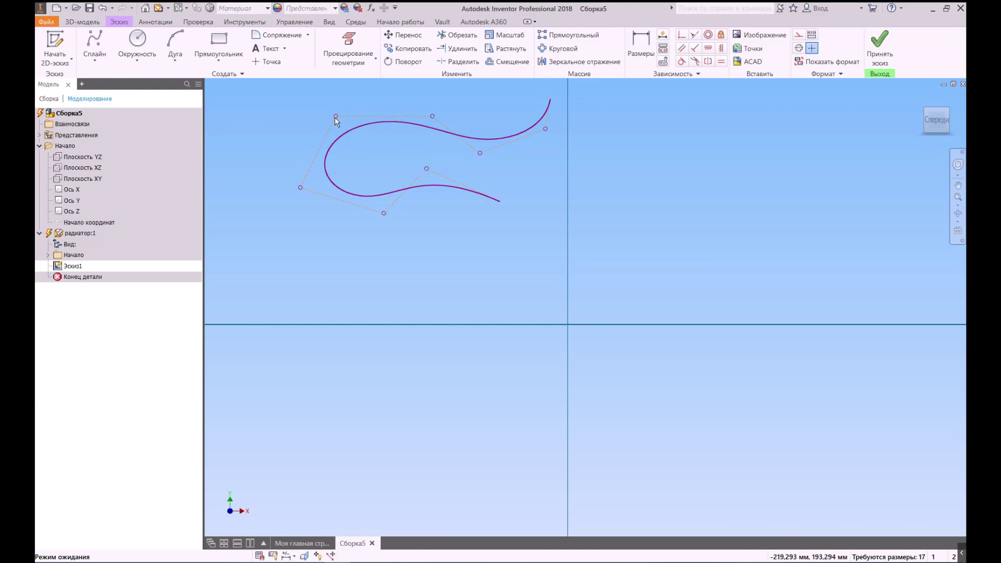
Reshape the spline by moving its control vertices, and delete the spline.
drag(336, 116, 309, 99)
mouse_move(433, 116)
mouse_down()
mouse_move(410, 99)
mouse_move(417, 120)
mouse_move(418, 106)
mouse_up()
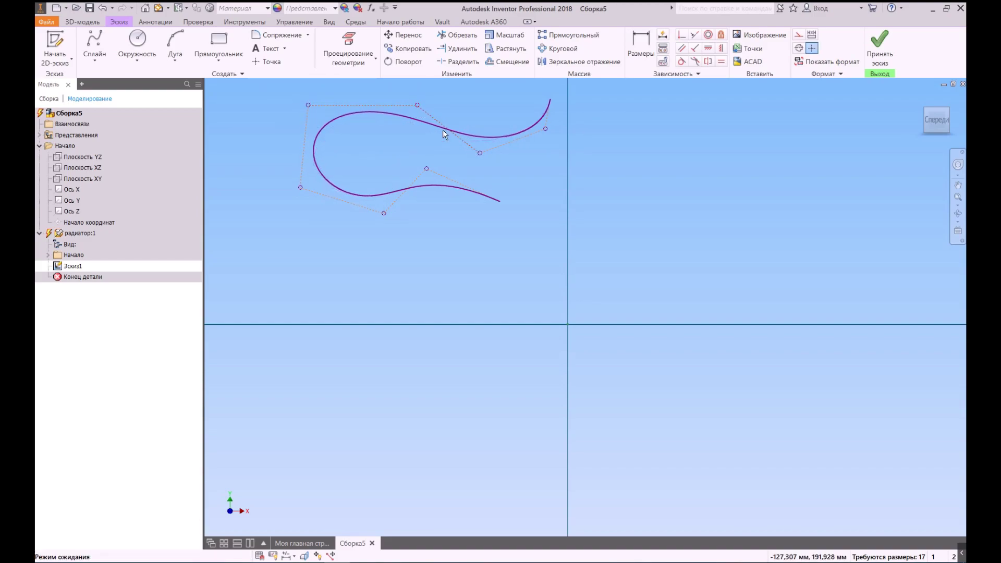
drag(497, 137, 496, 130)
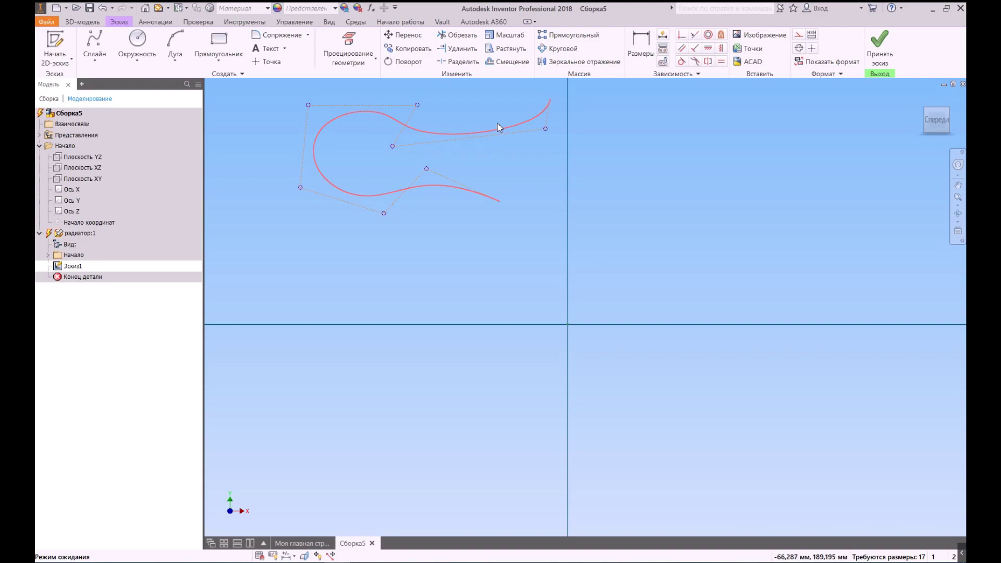
key(Delete)
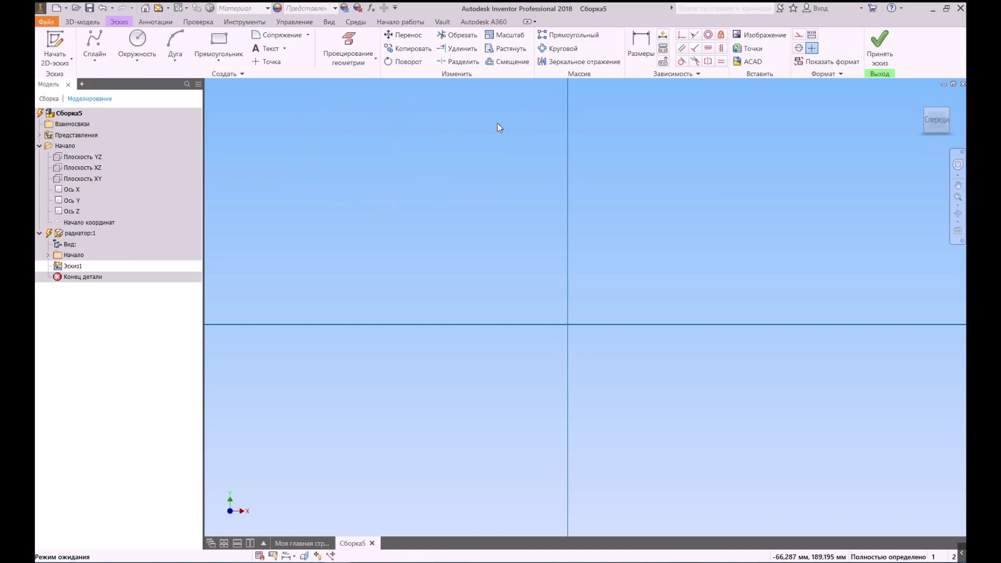
Draw a vertical line upward from the origin along the Y axis and convert it to a construction line.
click(95, 60)
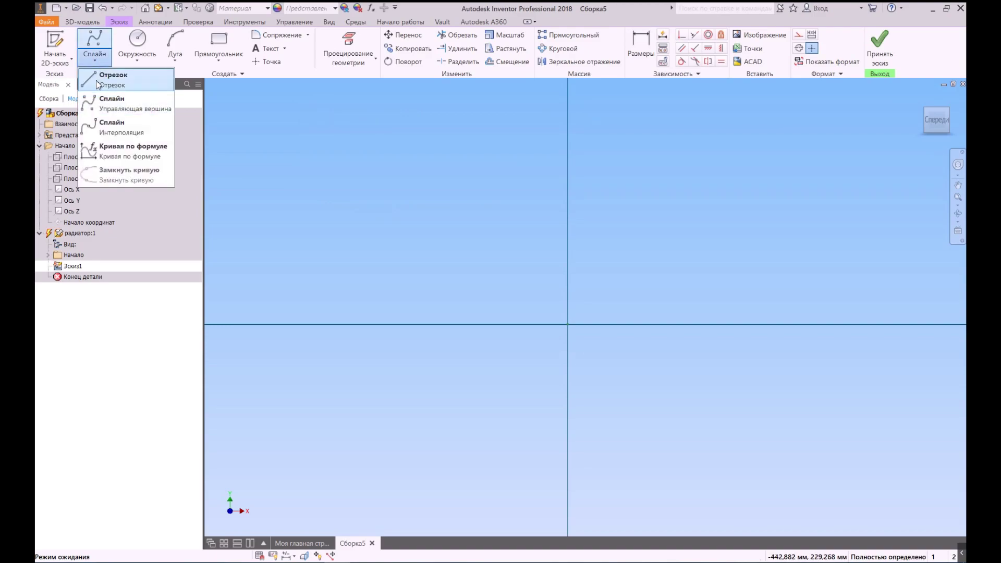
click(97, 82)
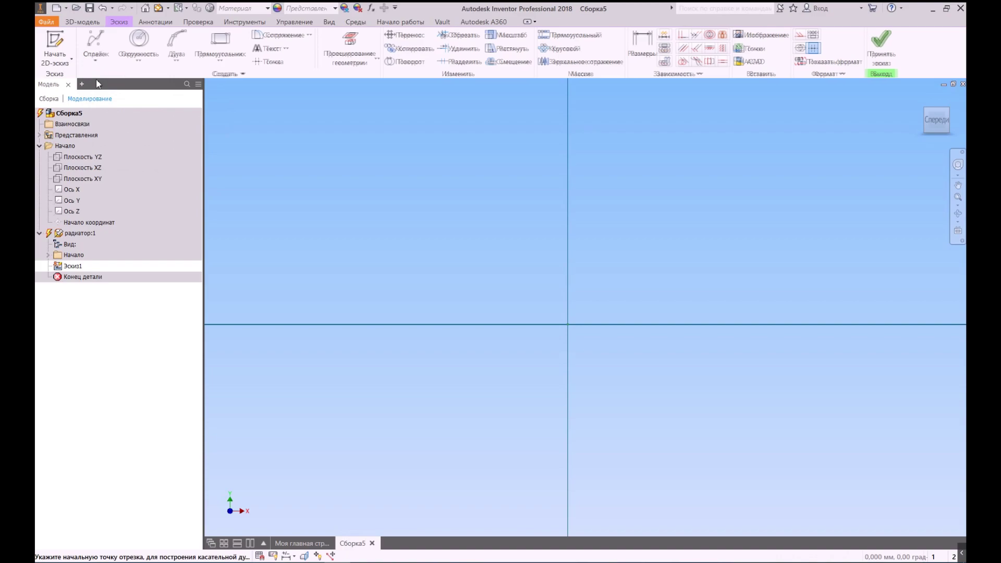
click(568, 325)
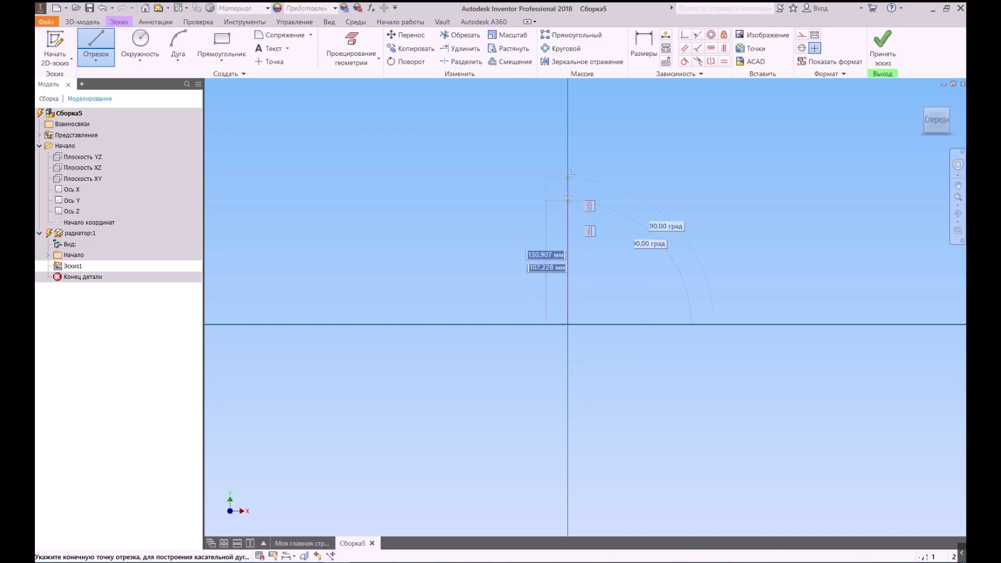
click(568, 126)
key(Escape)
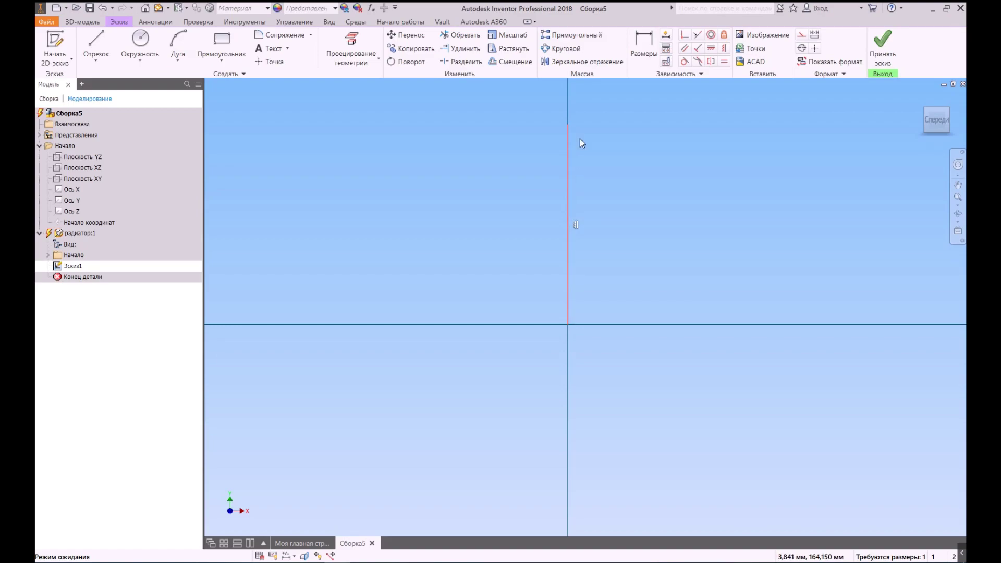
click(802, 35)
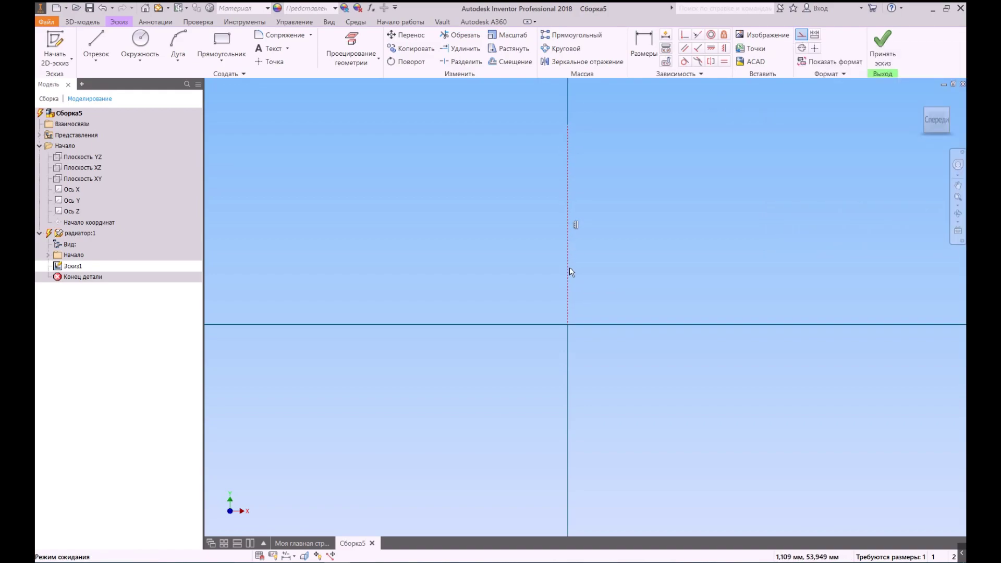
key(Escape)
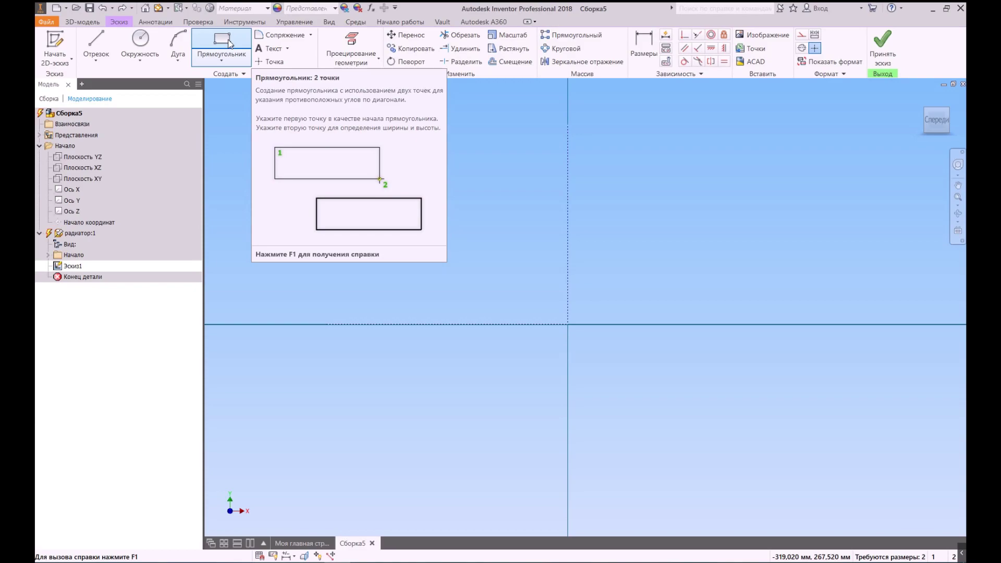
Draw an upright rectangle centred on the origin using the two-point centre method.
click(222, 59)
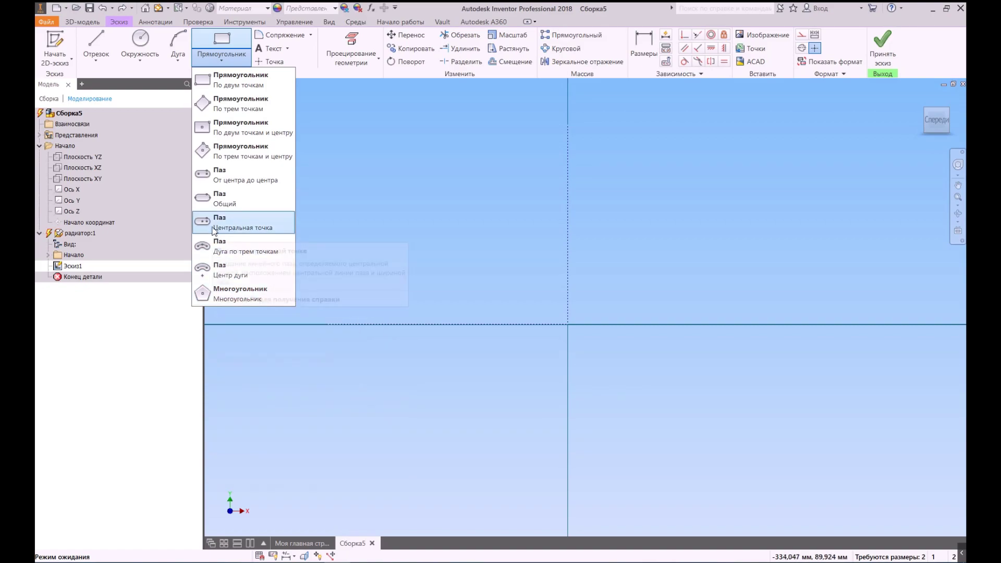
click(208, 130)
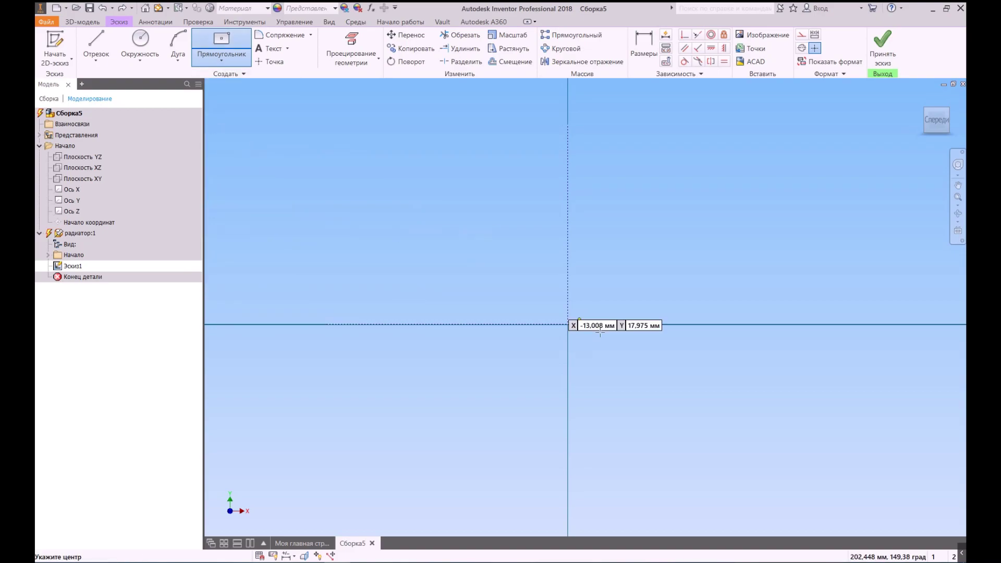
click(568, 325)
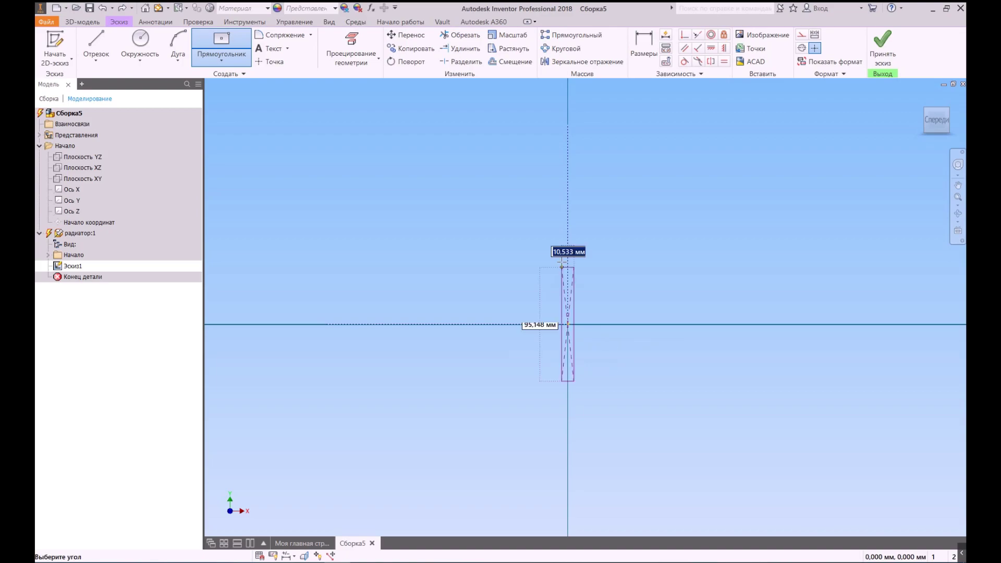
click(491, 162)
key(Escape)
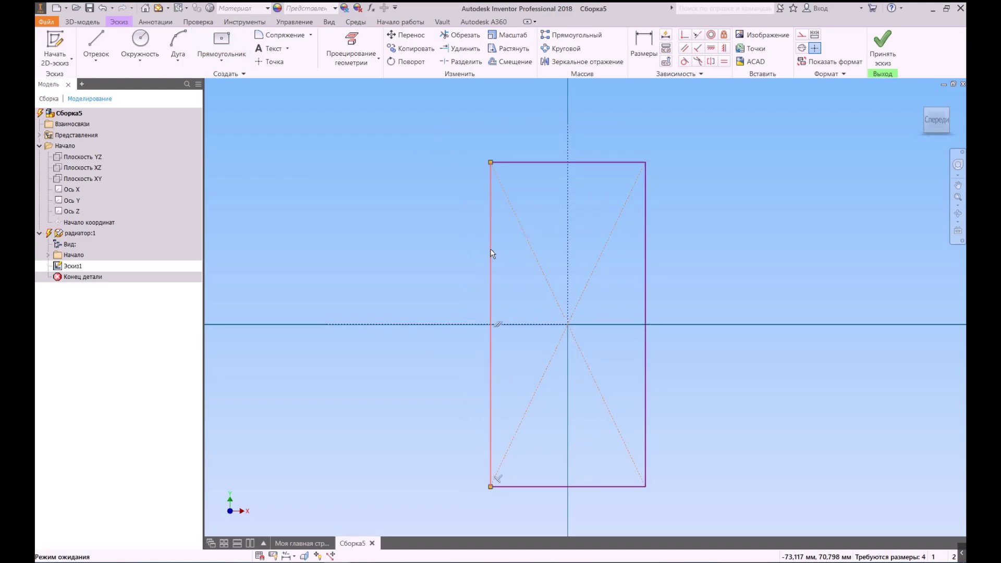
Stretch the centred rectangle by moving its left and top edges, and undo the rectangle.
drag(492, 251, 466, 257)
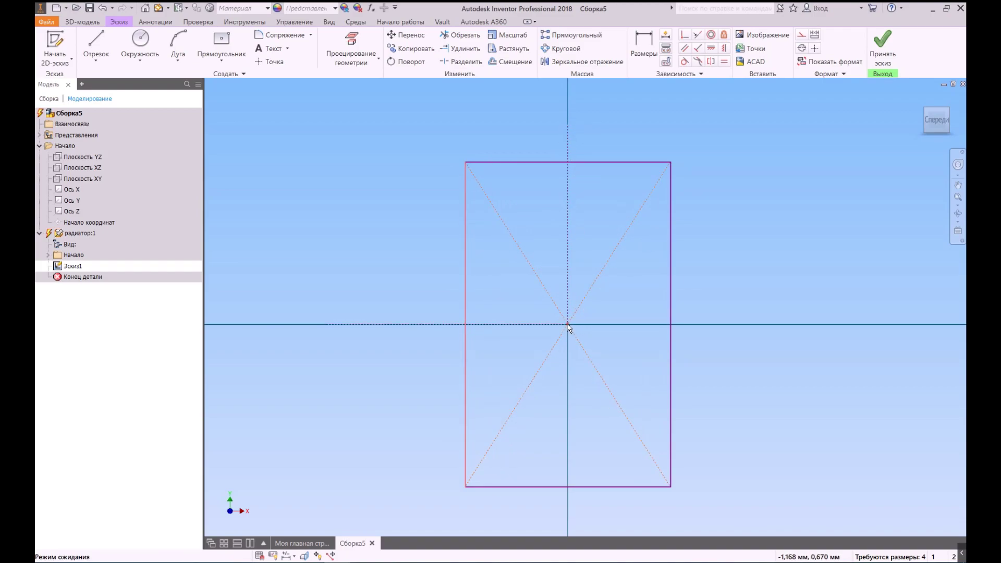
mouse_move(469, 317)
mouse_down()
mouse_move(446, 324)
mouse_move(467, 324)
mouse_up()
mouse_move(585, 162)
mouse_down()
mouse_move(587, 180)
mouse_move(586, 160)
mouse_up()
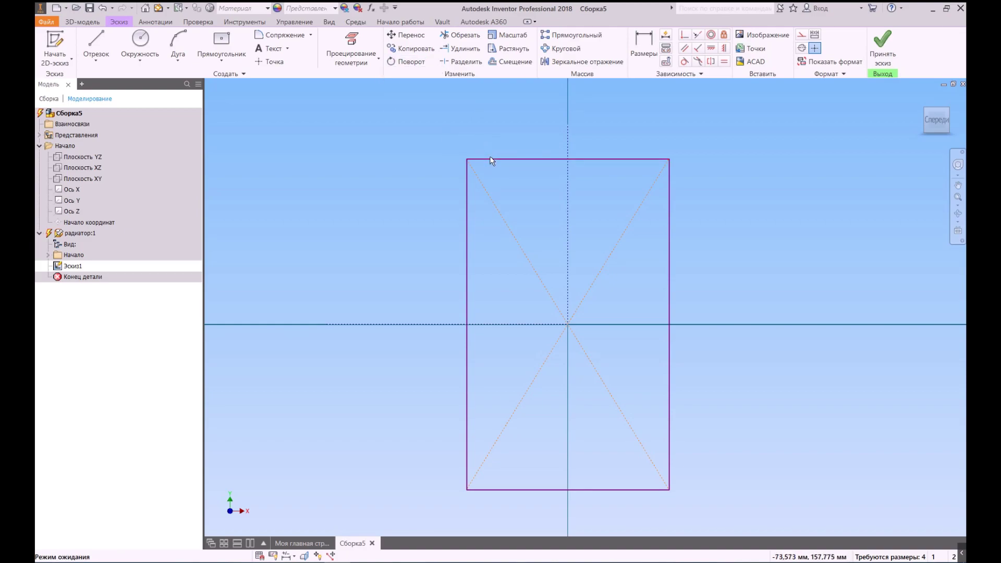
click(103, 8)
click(104, 8)
Draw a two-corner rectangle about 137 mm wide and 196 mm high across the vertical construction line, with its lower edge on the horizontal axis.
click(224, 58)
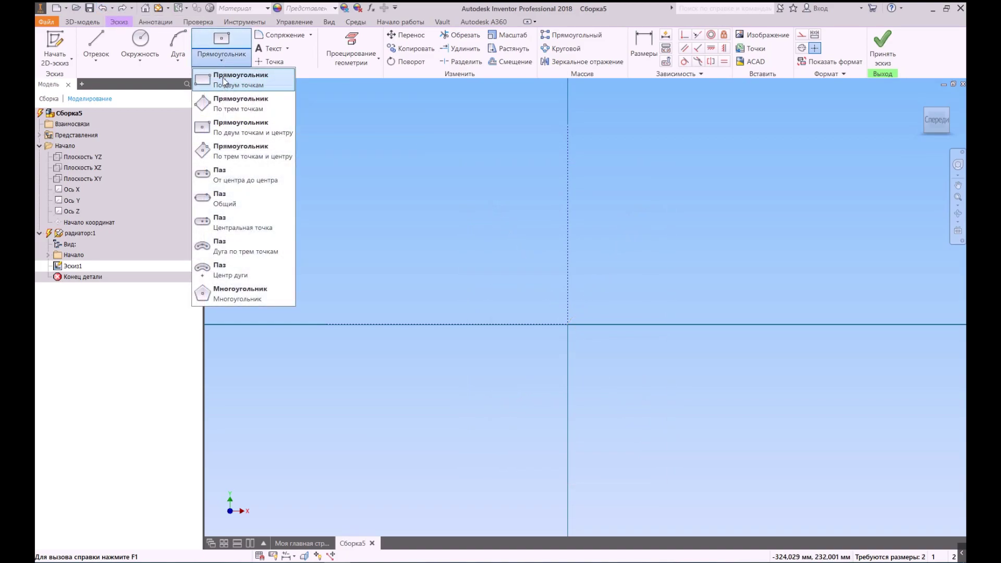
click(223, 77)
click(477, 177)
click(611, 369)
scroll(530, 203, down, 5)
scroll(530, 202, up, 12)
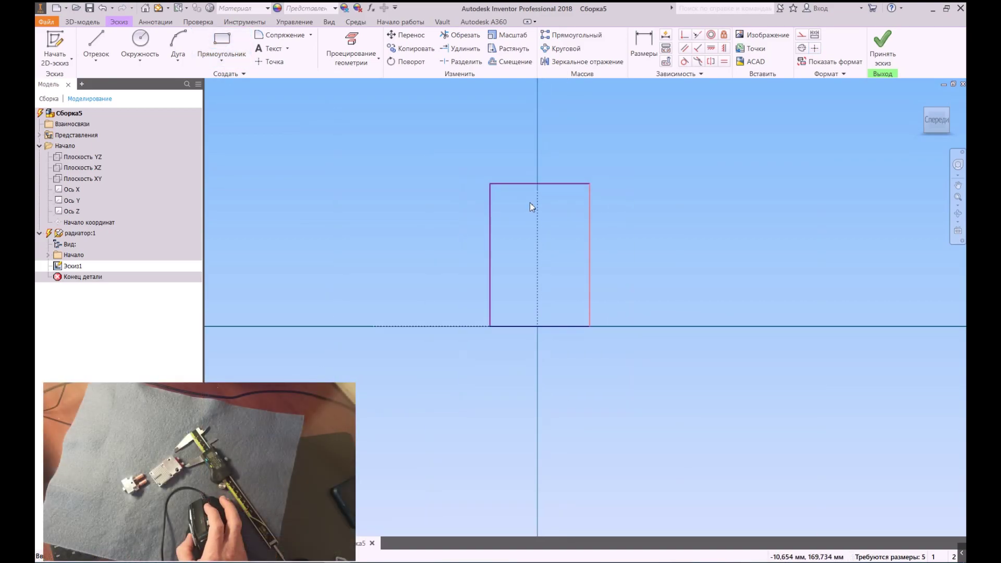
scroll(530, 203, down, 12)
scroll(530, 203, up, 5)
scroll(530, 203, up, 5)
scroll(530, 204, down, 9)
scroll(529, 203, up, 3)
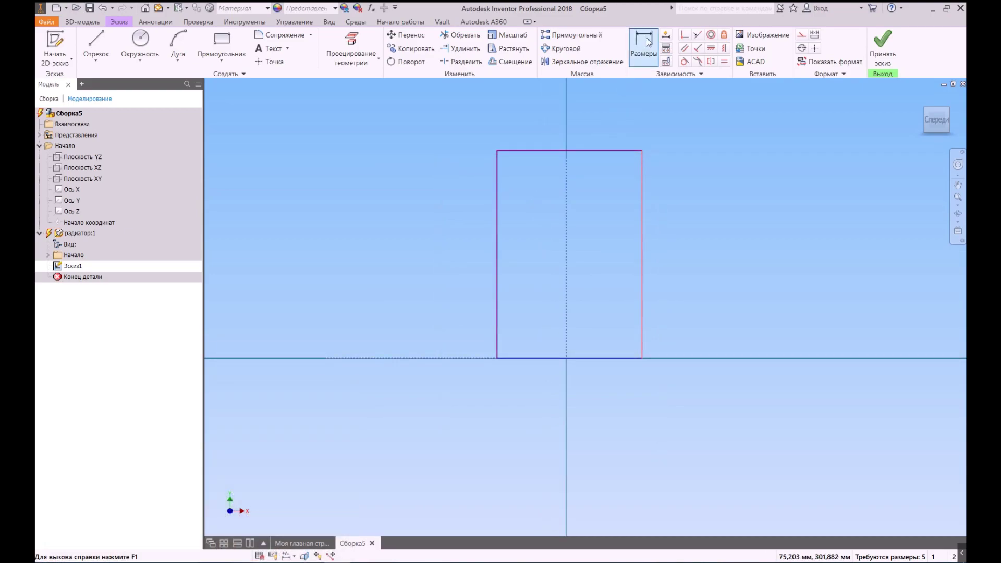
Dimension the rectangle's height between its top and bottom edges as 50 mm.
click(648, 43)
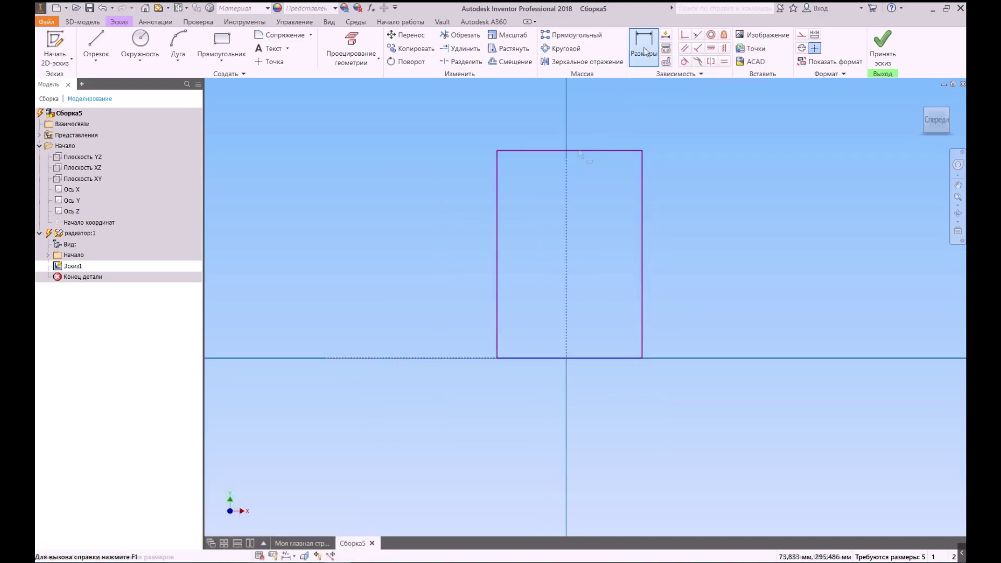
click(580, 151)
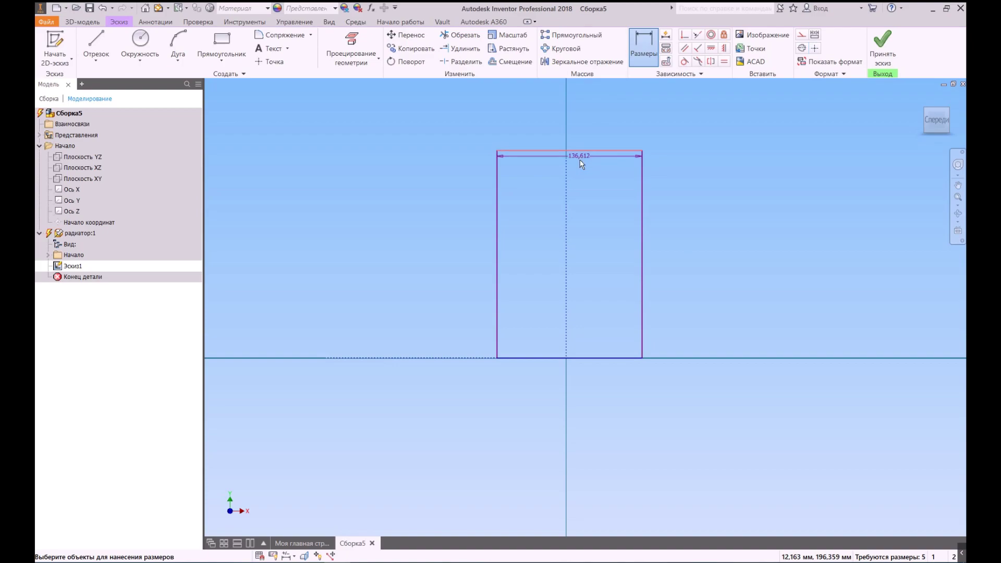
click(588, 359)
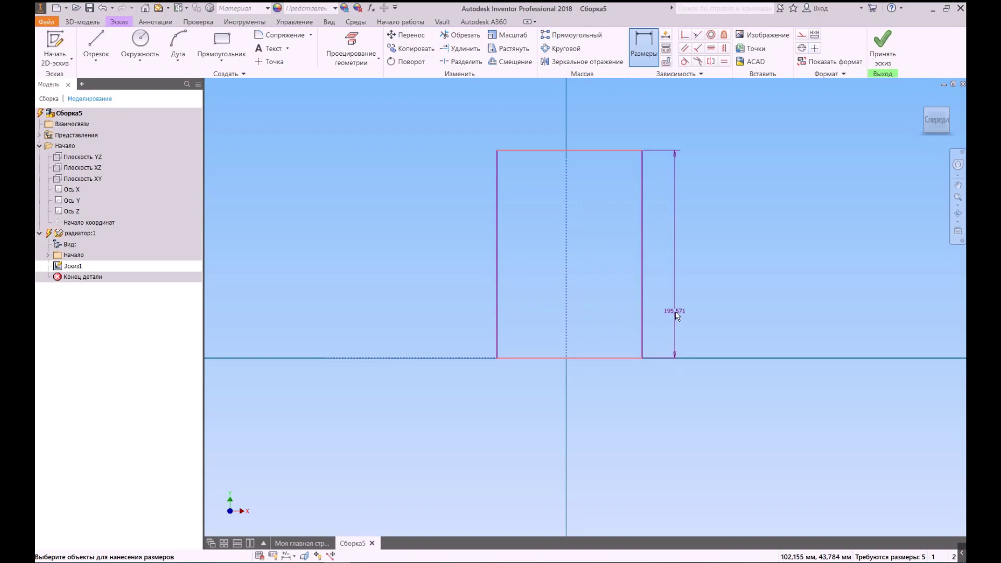
click(675, 312)
text(50)
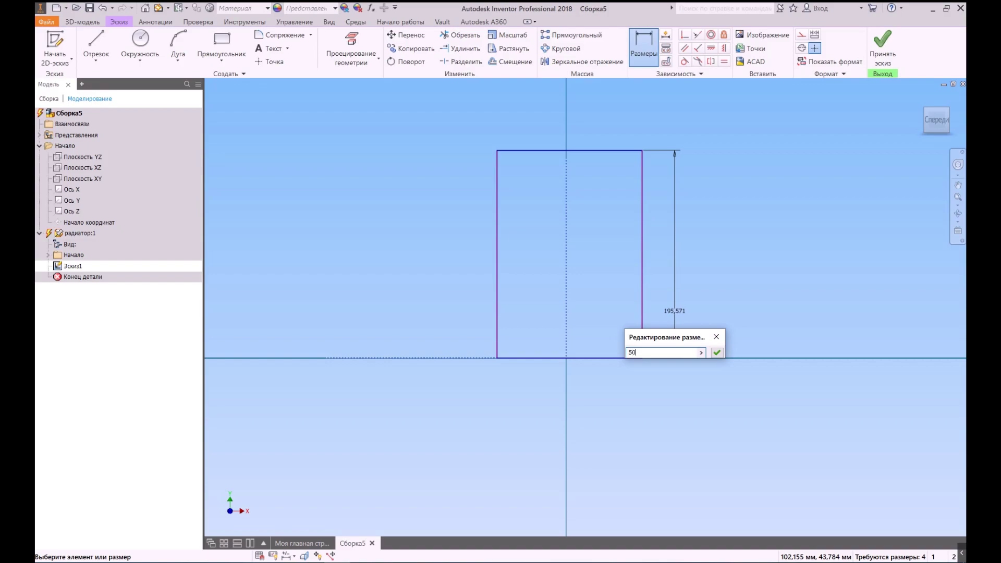
key(Return)
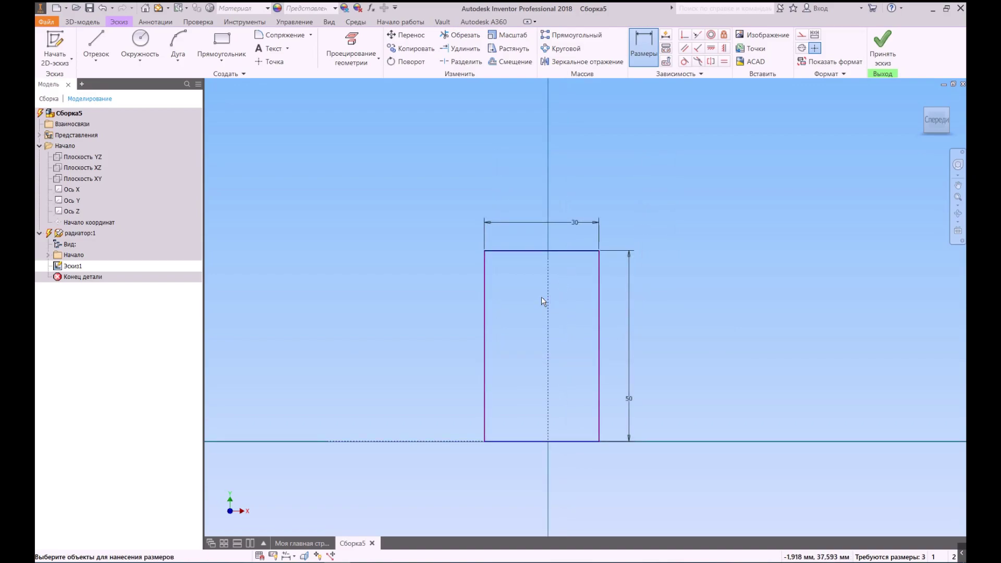
scroll(541, 281, up, 3)
right_click(546, 239)
click(547, 205)
scroll(534, 230, down, 4)
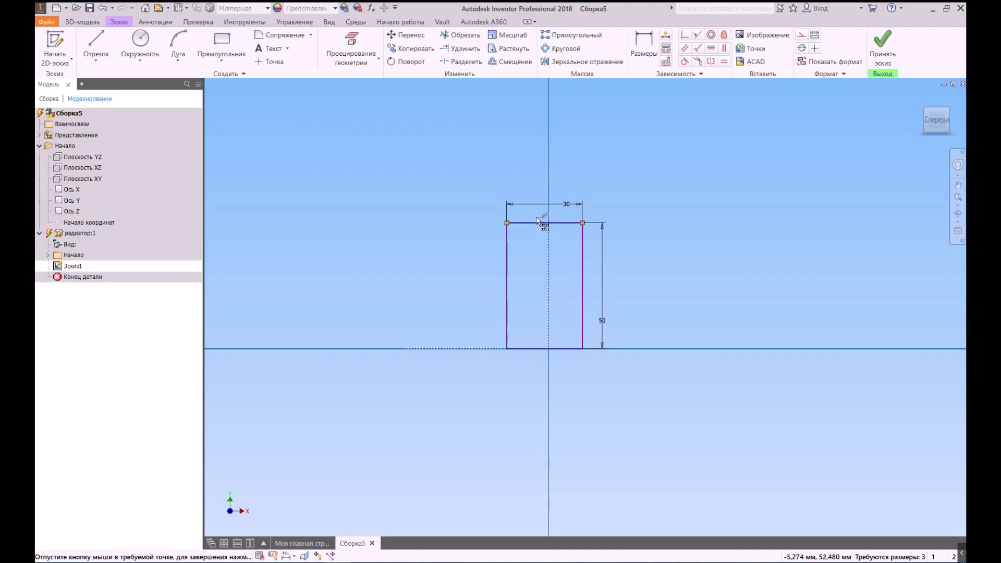
click(443, 350)
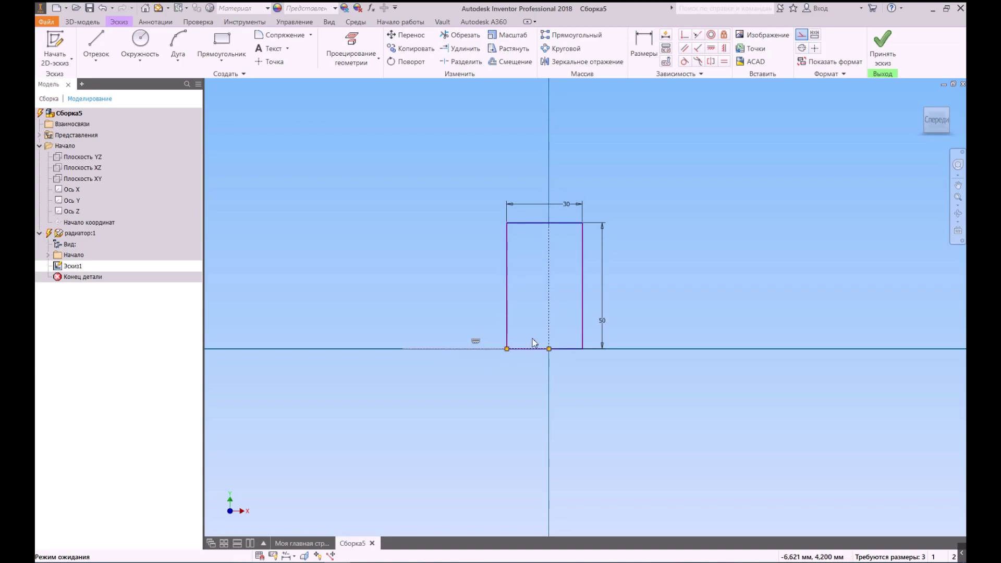
scroll(533, 340, up, 3)
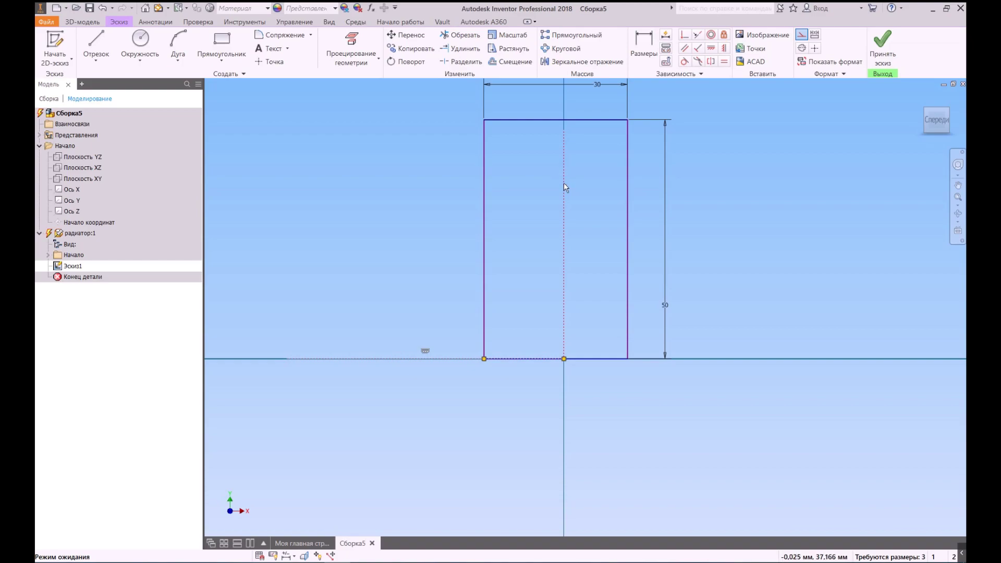
scroll(566, 187, down, 2)
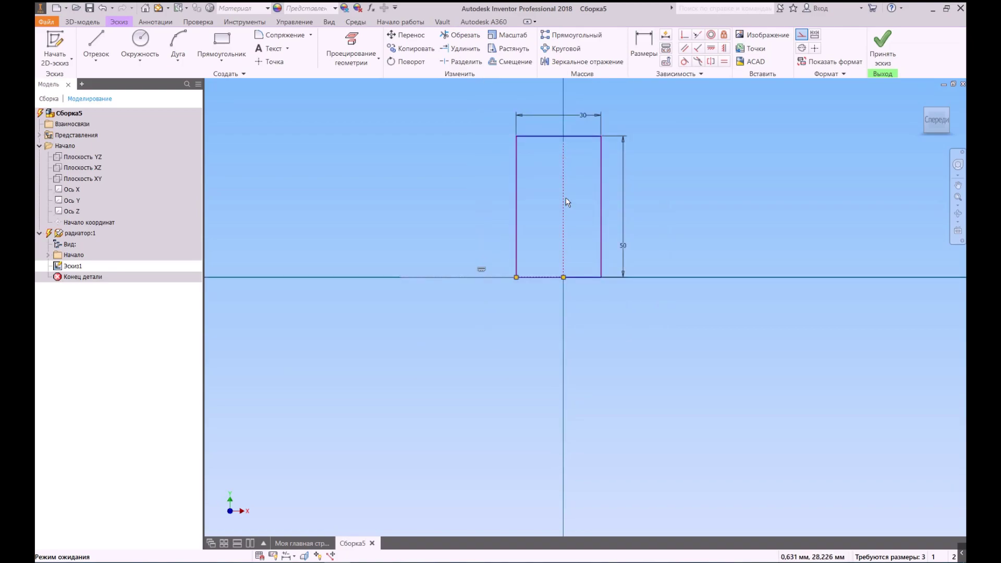
Make the rectangle's left and right edges symmetric about the vertical construction line and finish the sketch.
click(711, 62)
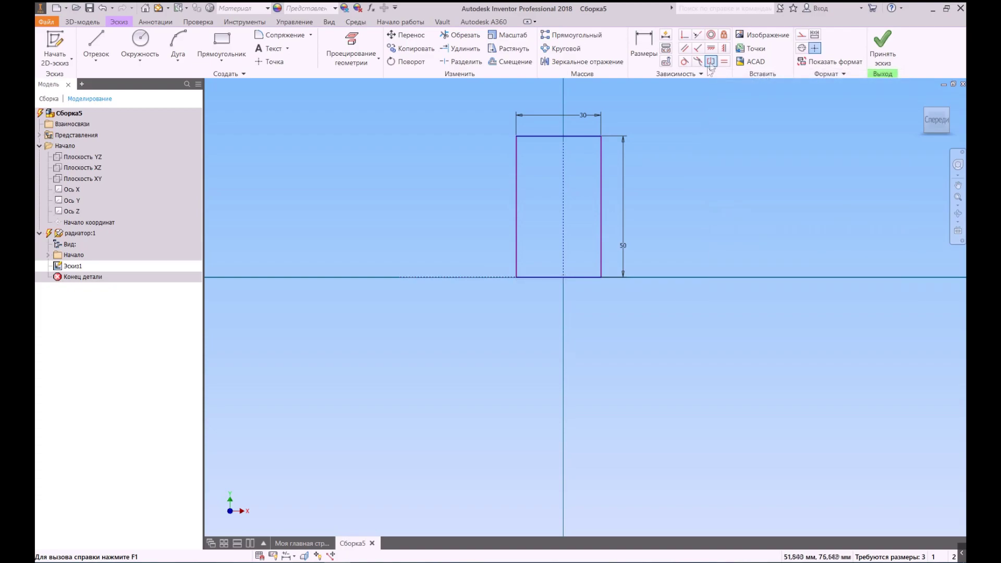
click(602, 172)
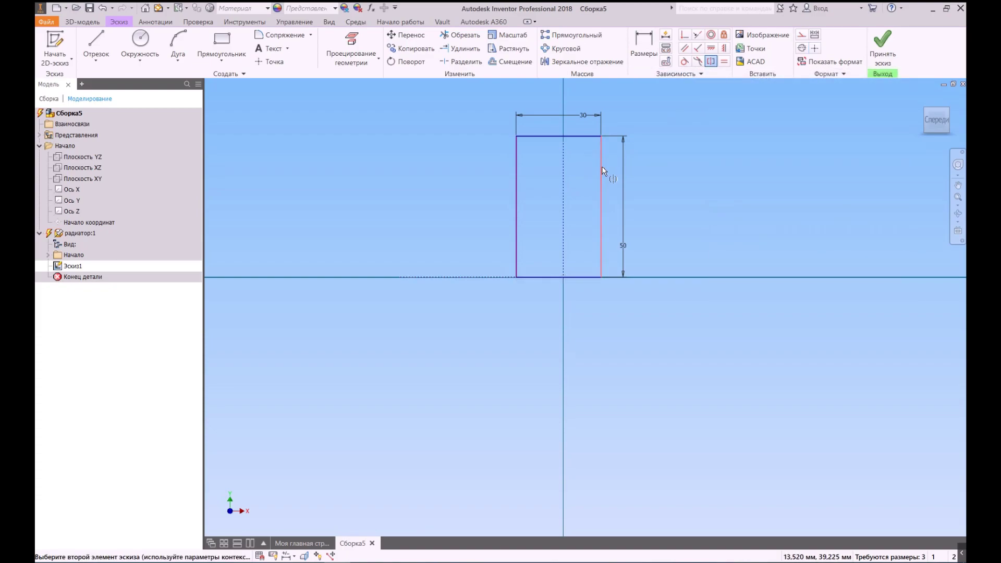
click(517, 174)
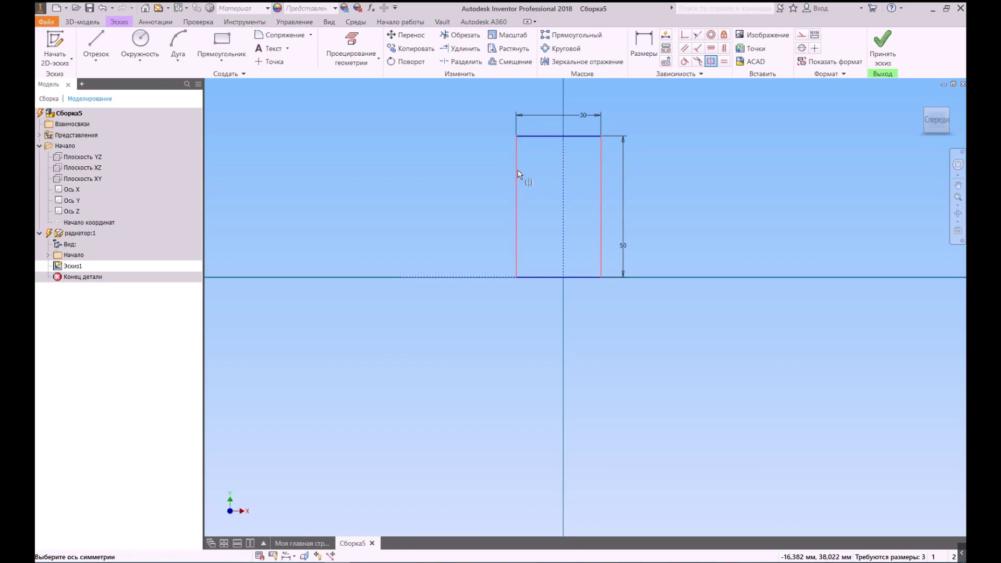
click(564, 173)
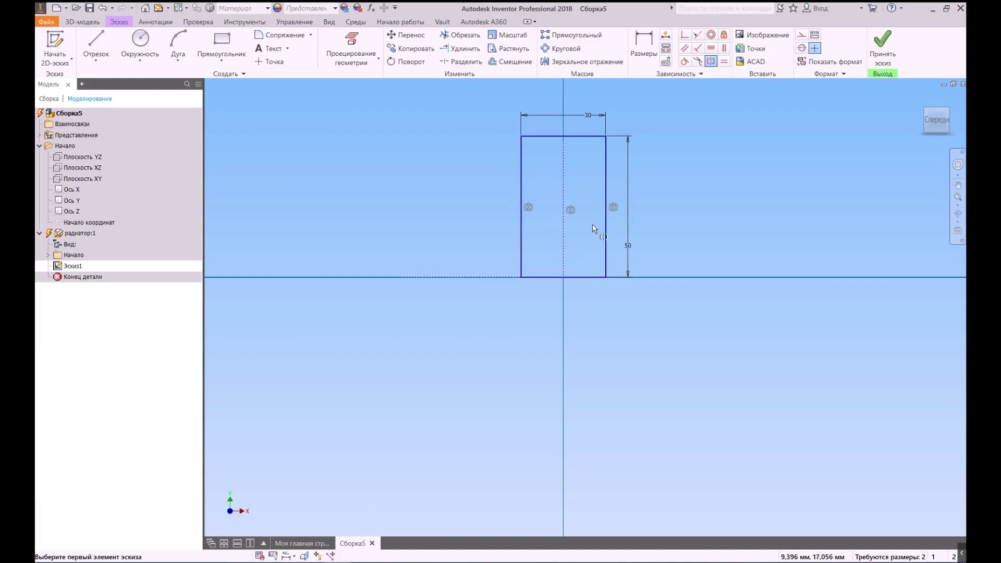
right_click(581, 190)
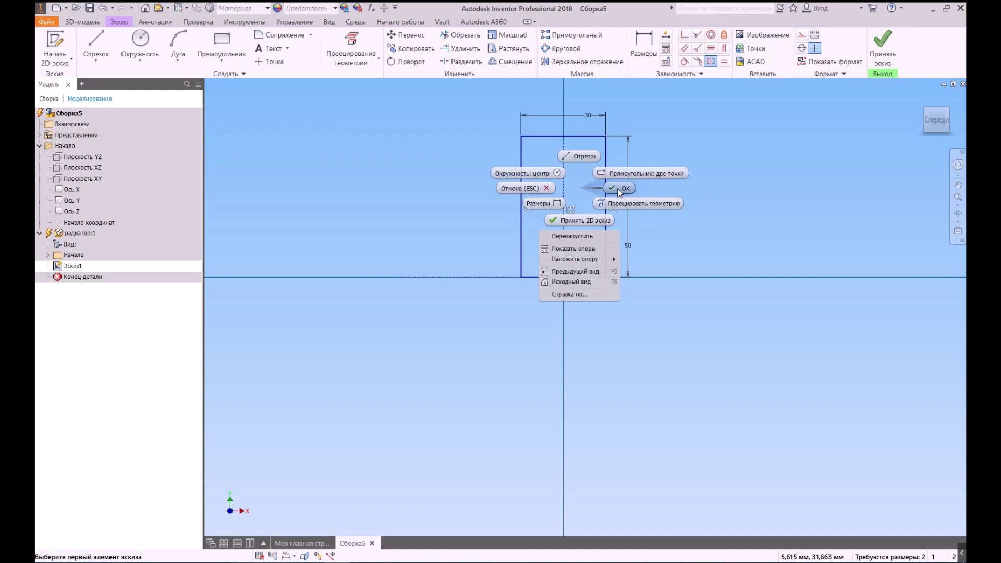
click(619, 191)
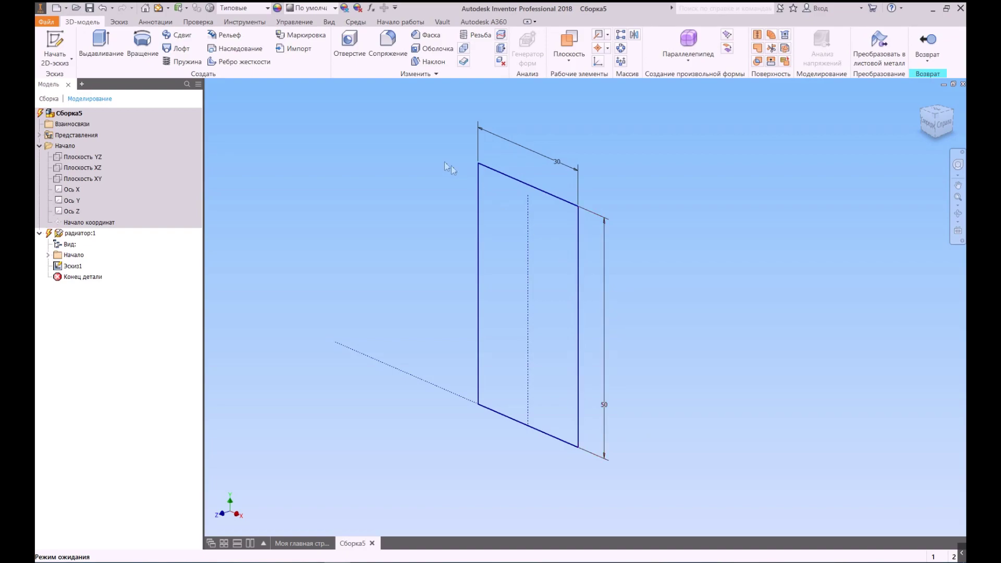
Start extruding the rectangle, compare surface with solid output, and review the extent types while keeping solid output and Distance.
click(101, 47)
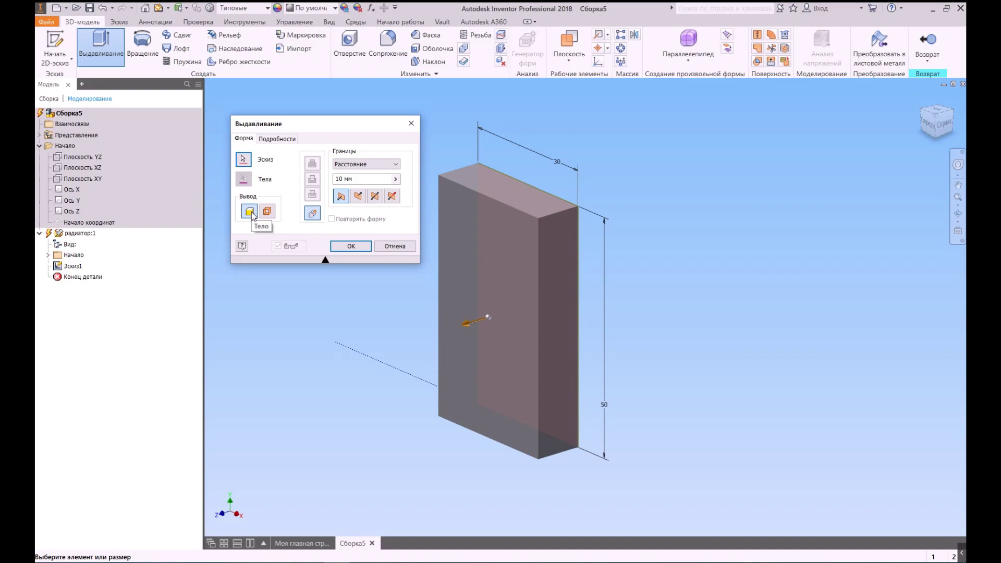
click(267, 211)
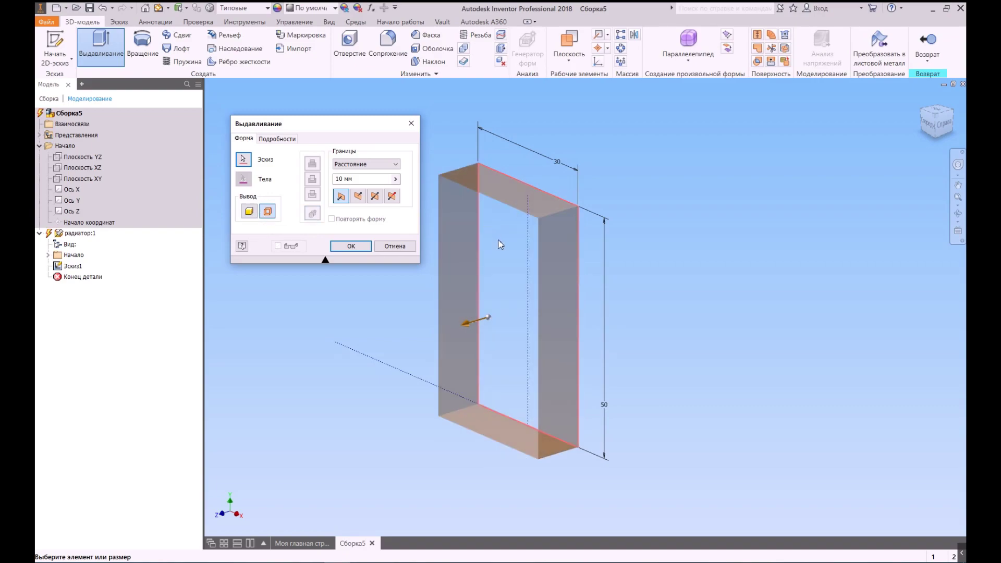
click(249, 212)
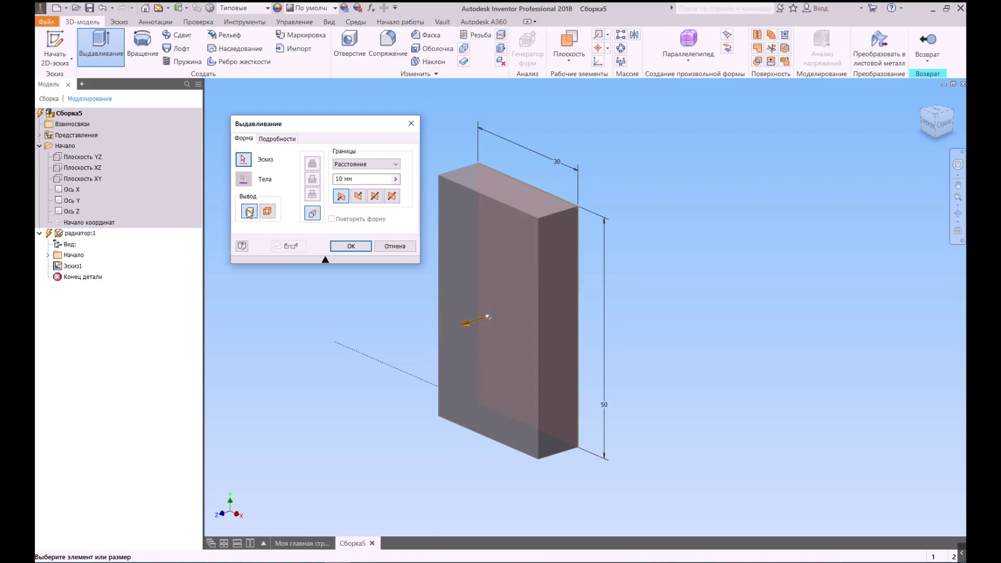
click(364, 165)
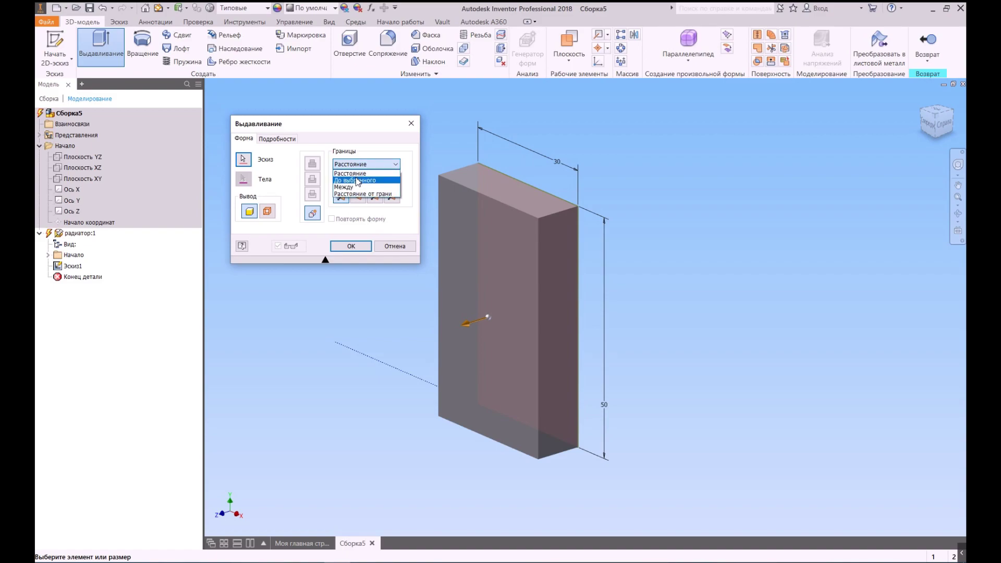
click(601, 194)
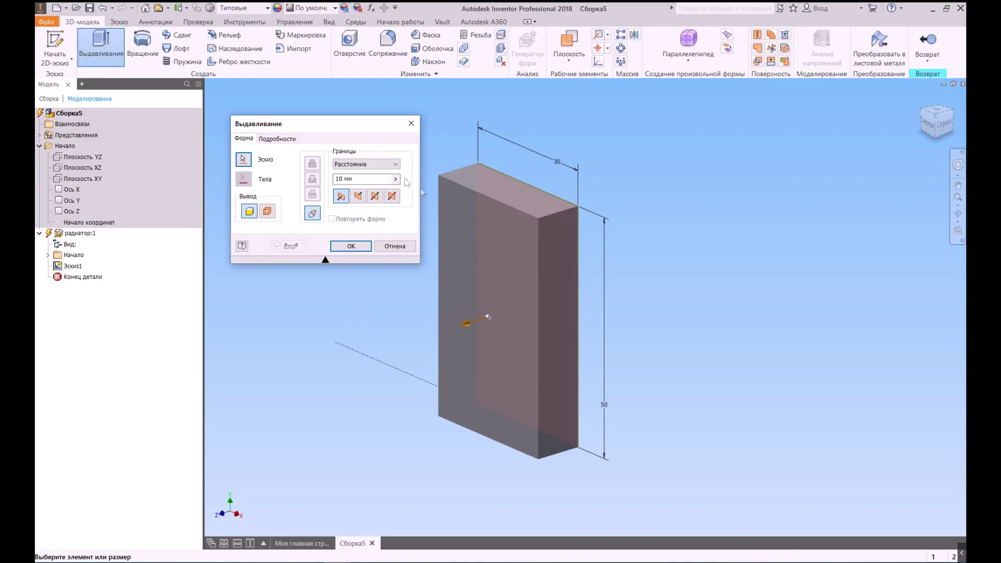
click(365, 164)
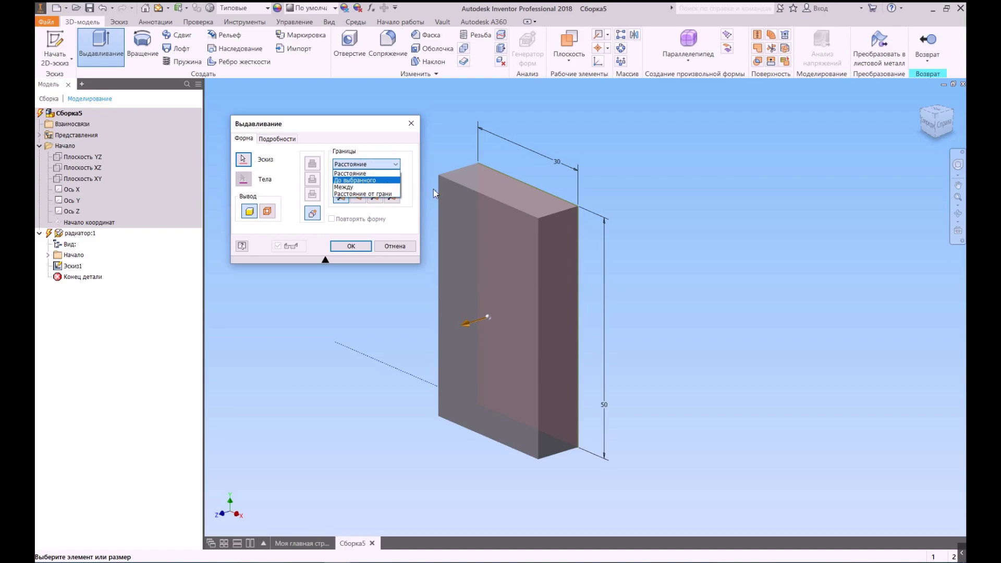
click(362, 170)
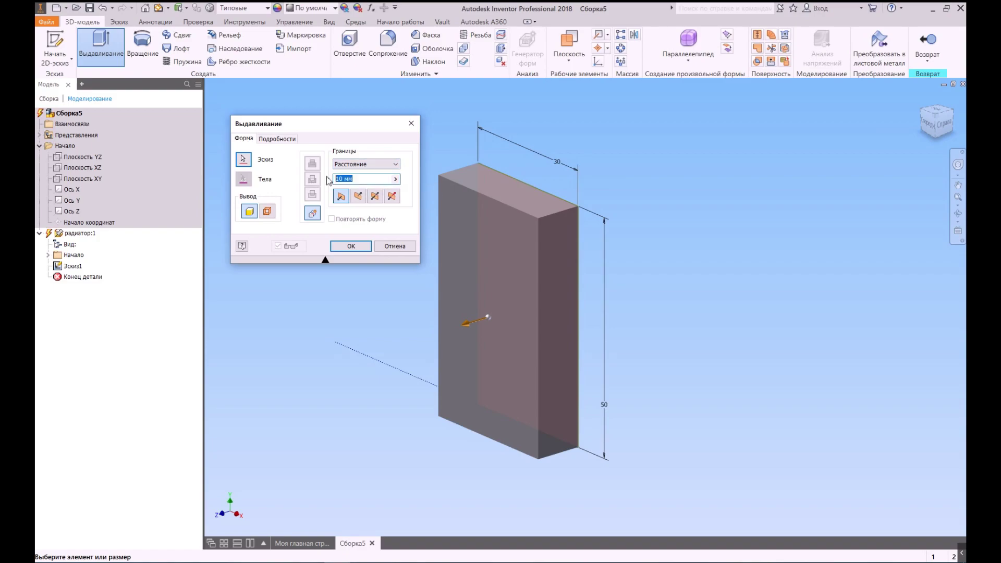
Extrude the rectangle 18 mm in Direction 2, trying the symmetric and asymmetric options before settling on it.
text(18)
click(358, 196)
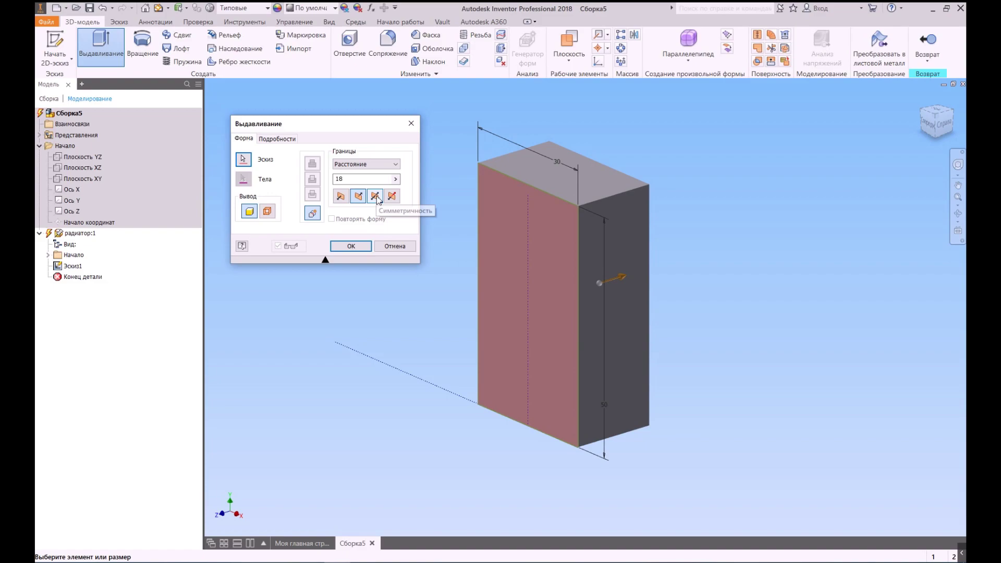
click(376, 197)
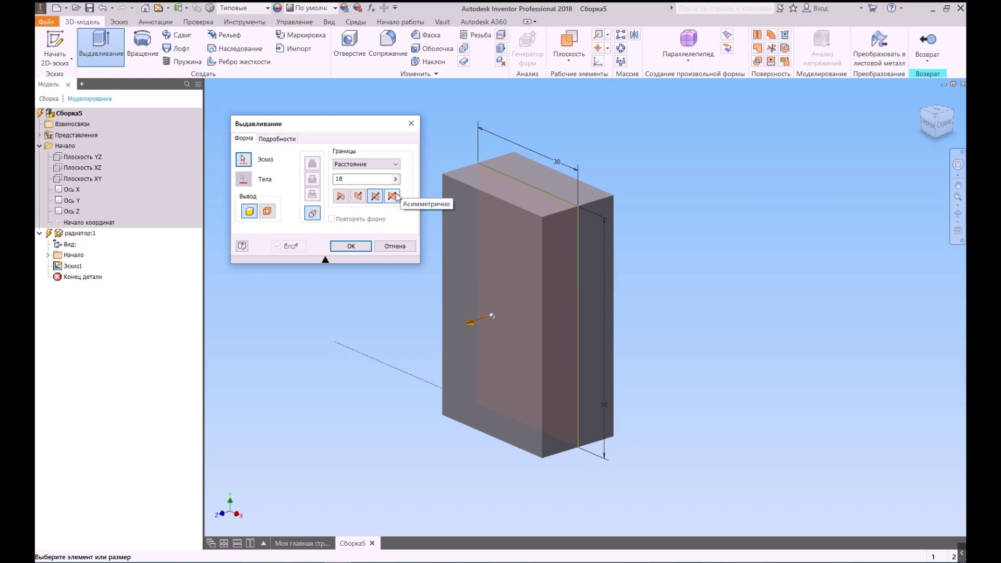
click(392, 196)
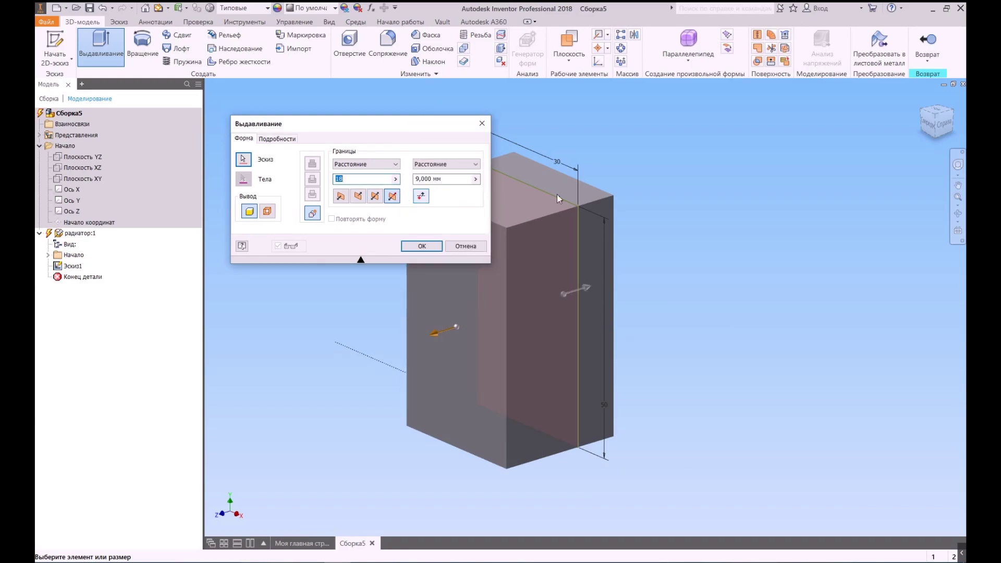
scroll(620, 212, up, 5)
scroll(583, 205, down, 6)
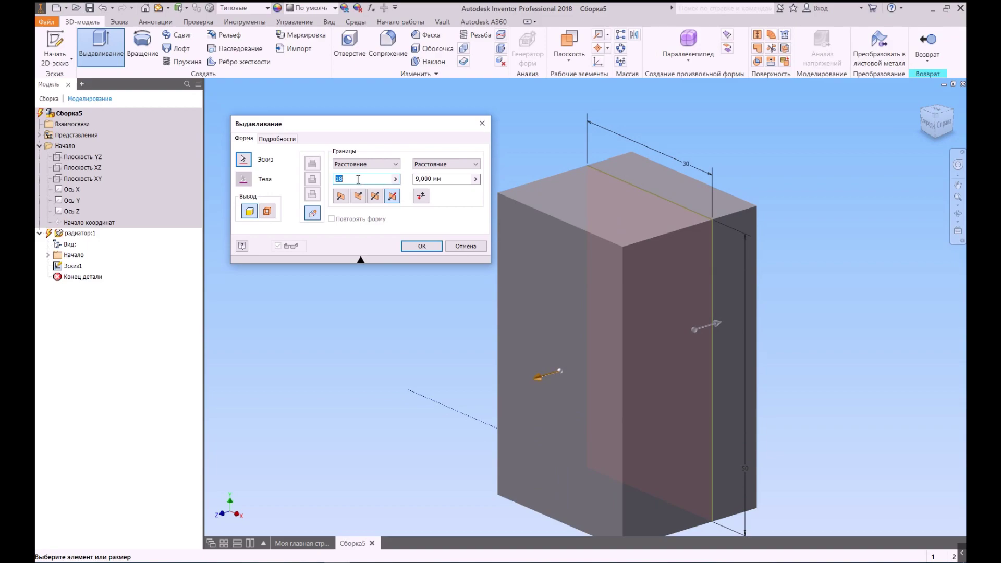
click(457, 181)
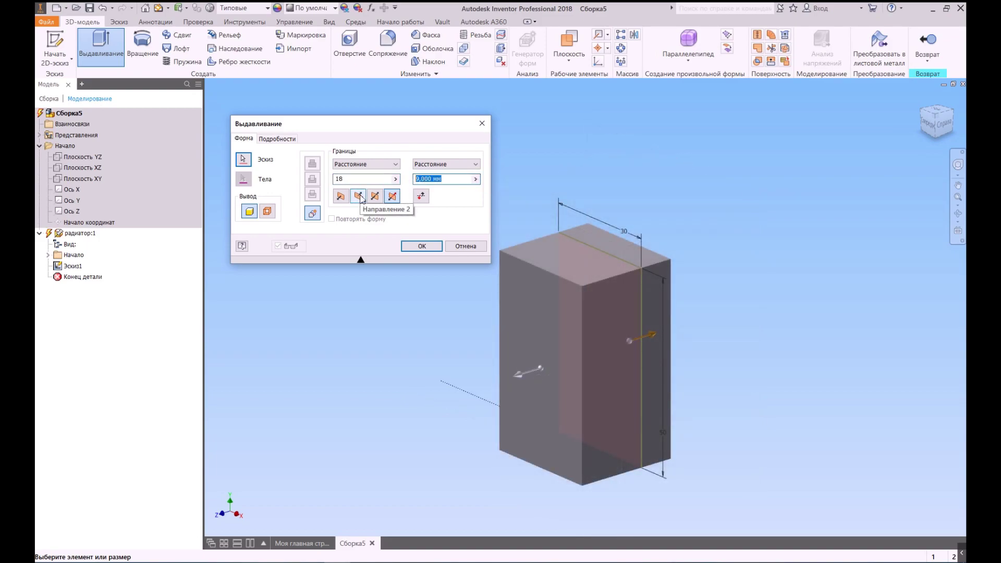
click(358, 196)
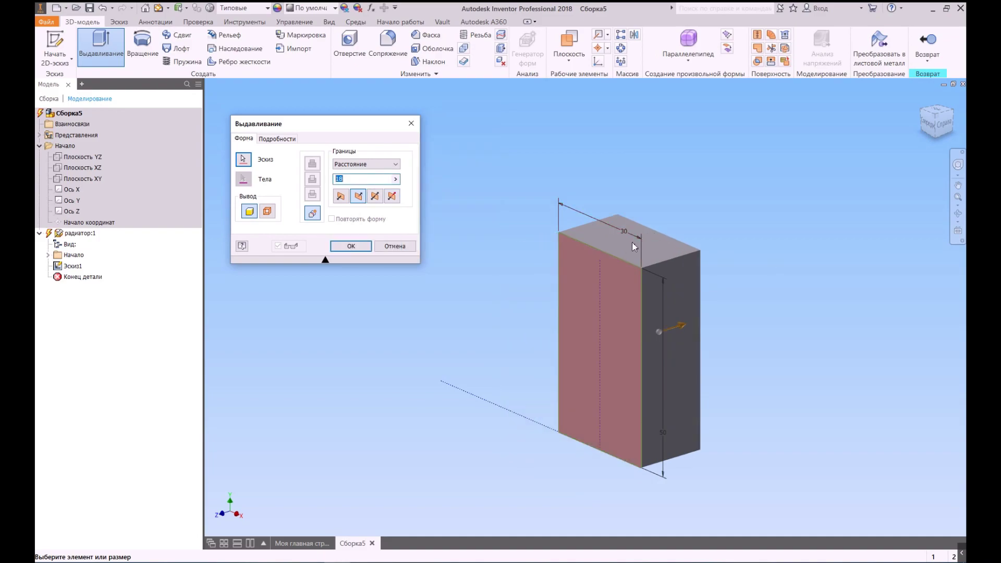
click(351, 247)
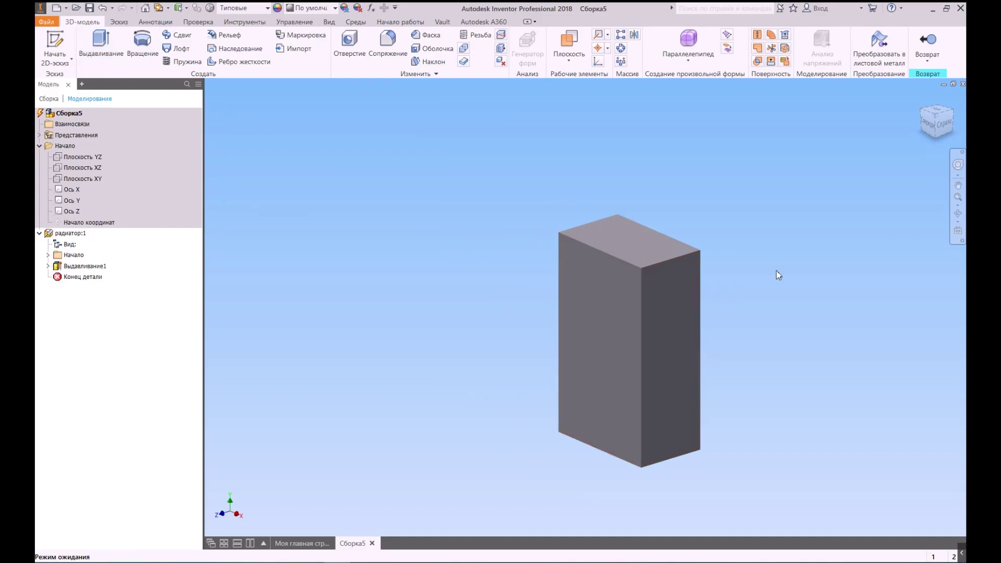
Start a new sketch on the block's large front face.
click(959, 213)
click(621, 355)
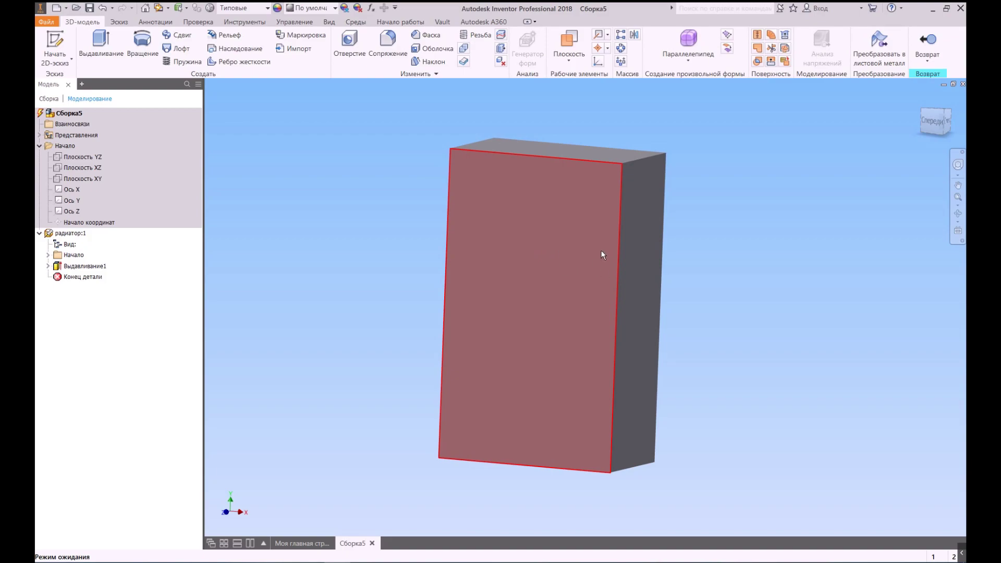
click(537, 239)
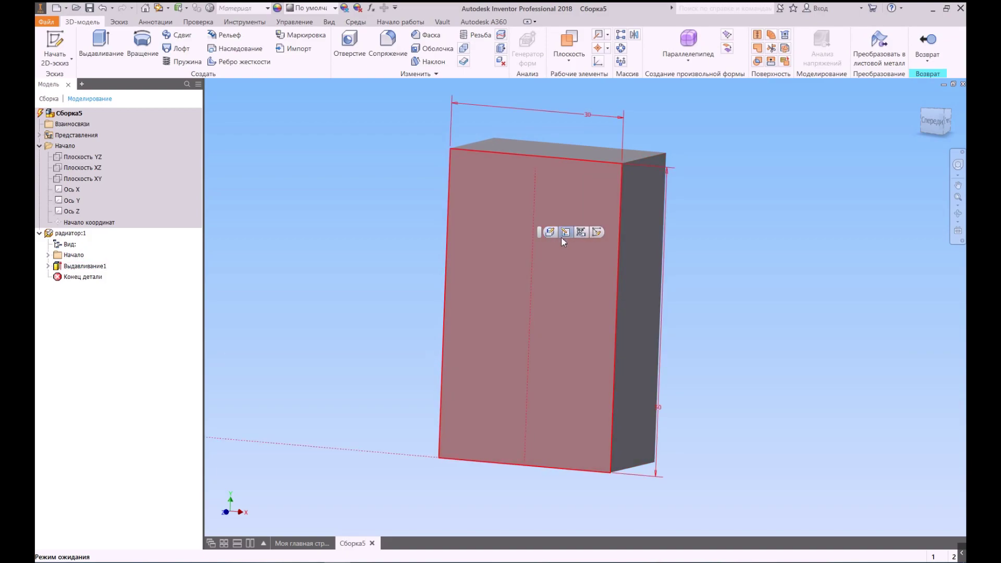
click(598, 232)
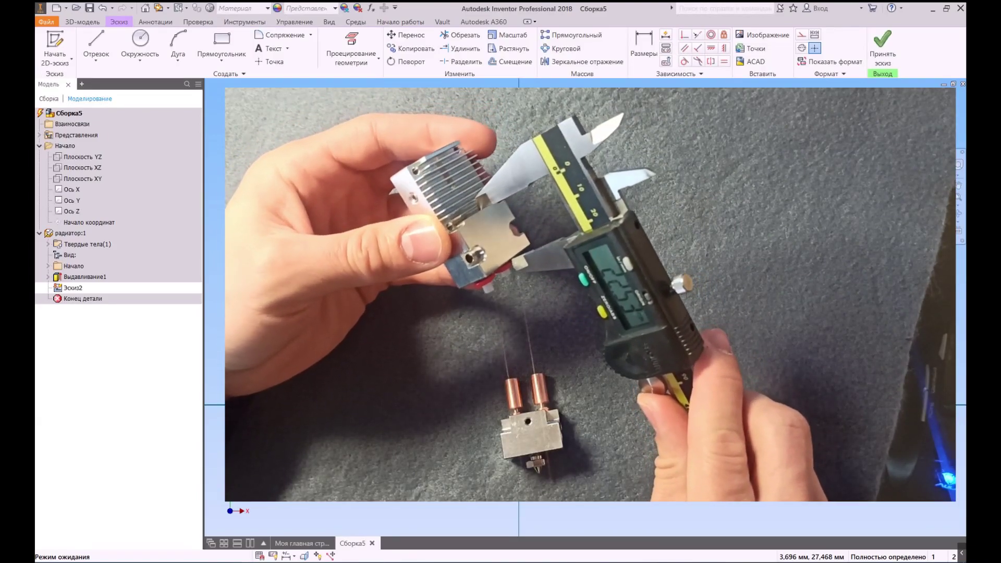
Project the outline of the block's front face into the new sketch.
key(l)
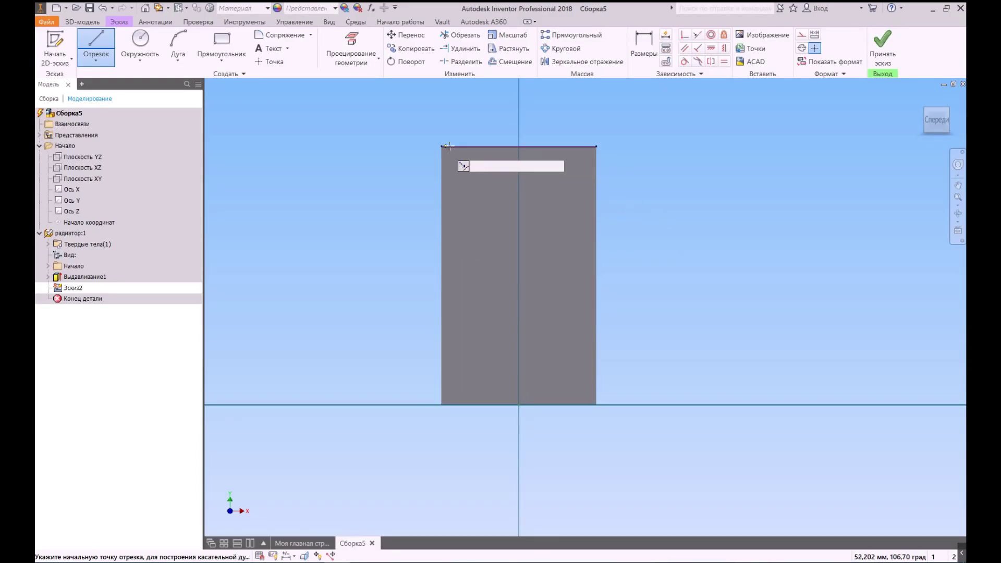
key(Escape)
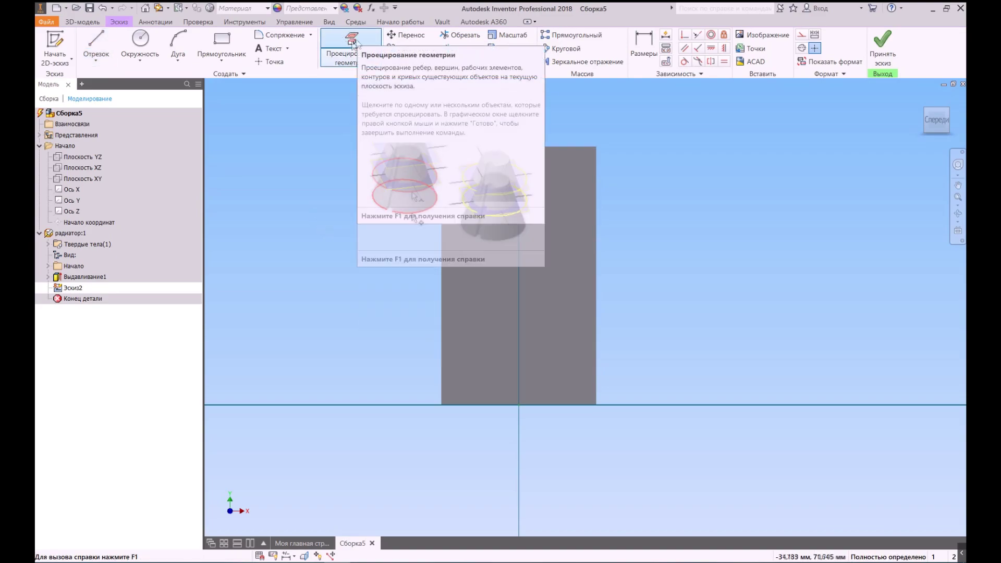
click(357, 38)
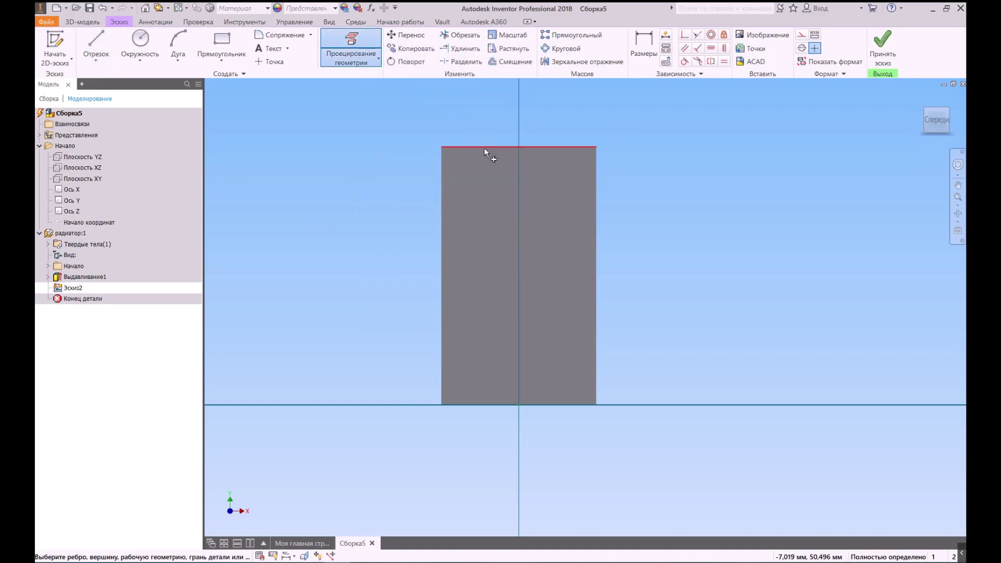
click(487, 165)
right_click(487, 116)
click(517, 118)
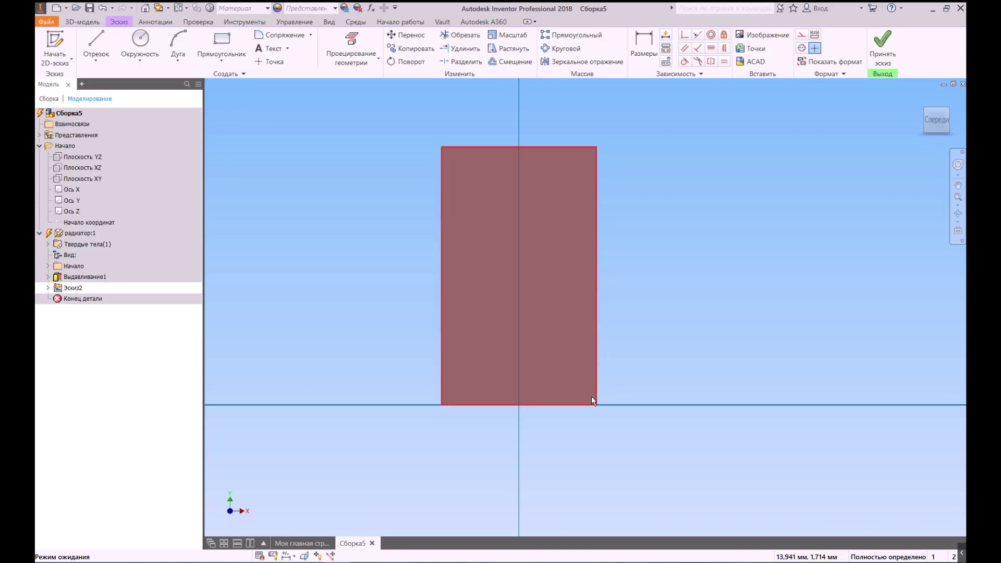
Draw a horizontal line across the front face from its left edge to its right edge, about 15.4 mm below the top edge.
key(l)
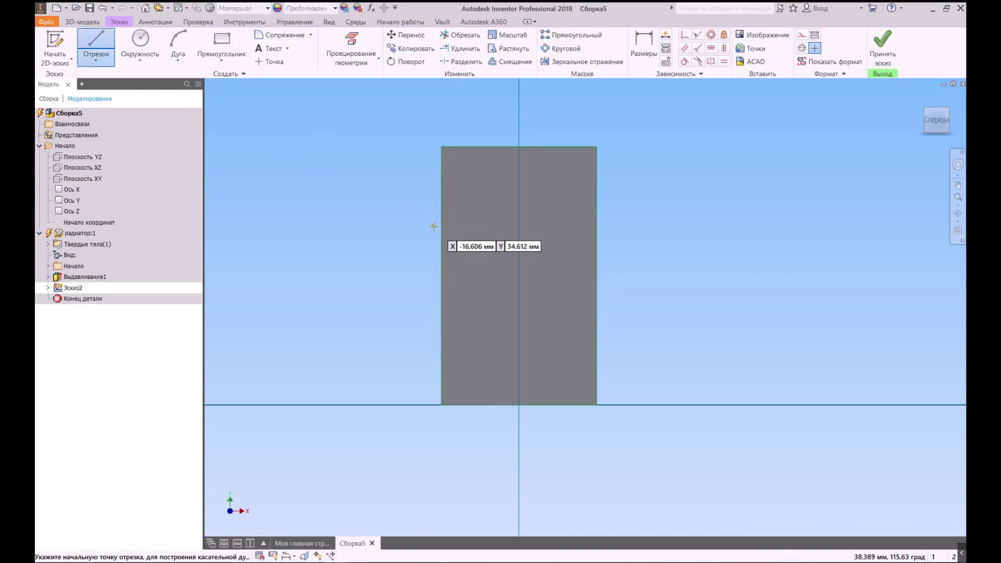
click(442, 226)
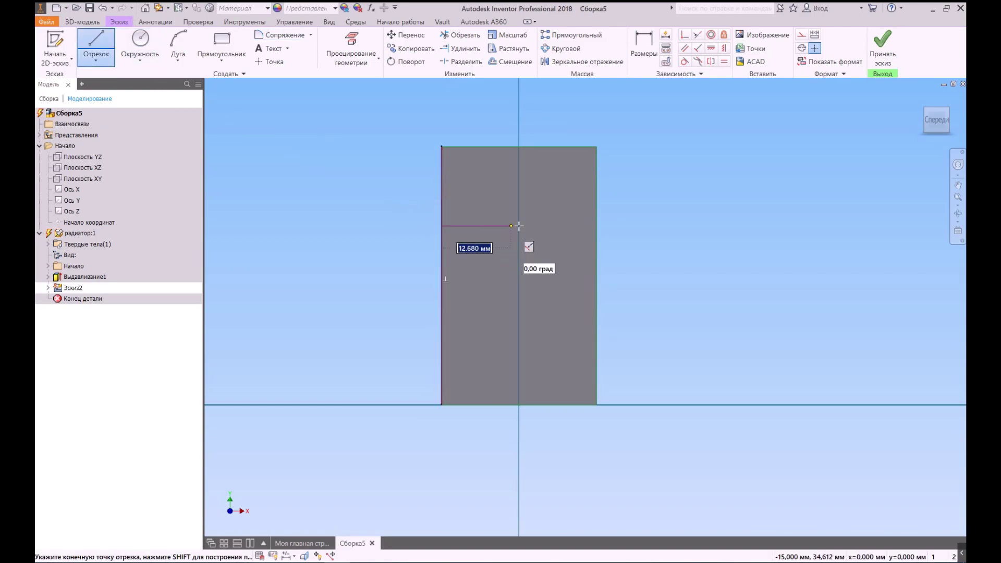
click(597, 226)
Dimension the horizontal line 22.5 mm below the front face's top edge.
click(643, 39)
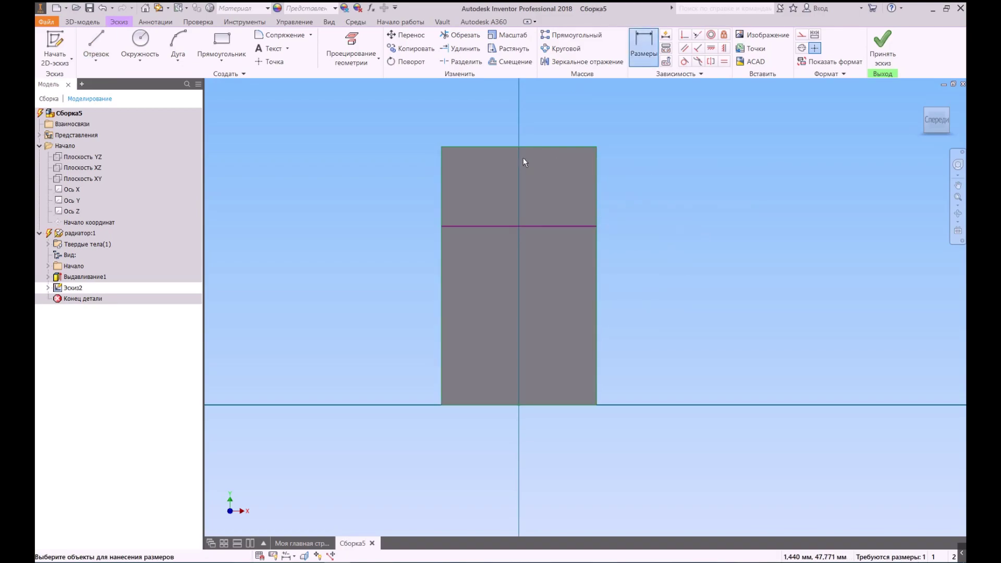
click(503, 147)
click(495, 226)
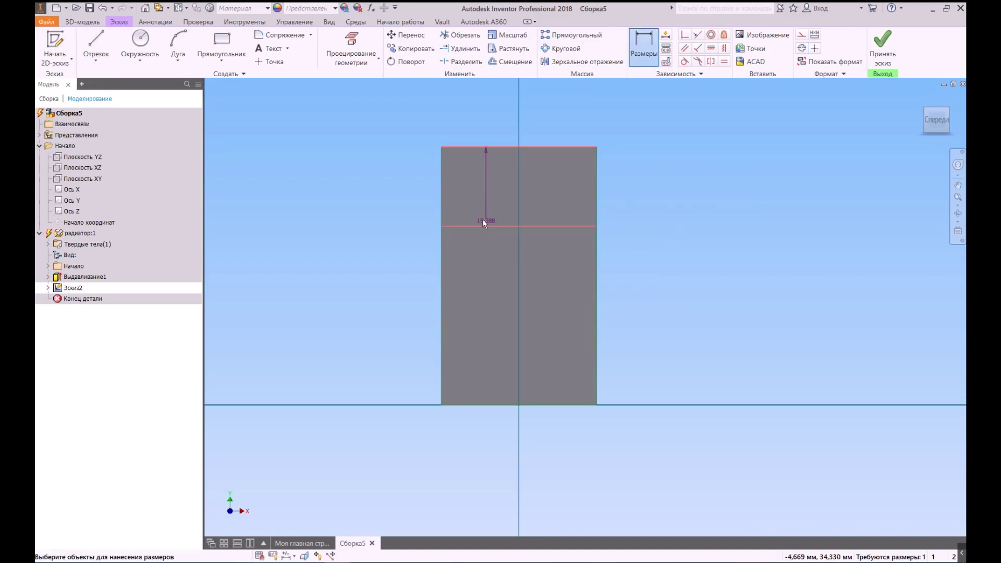
click(403, 195)
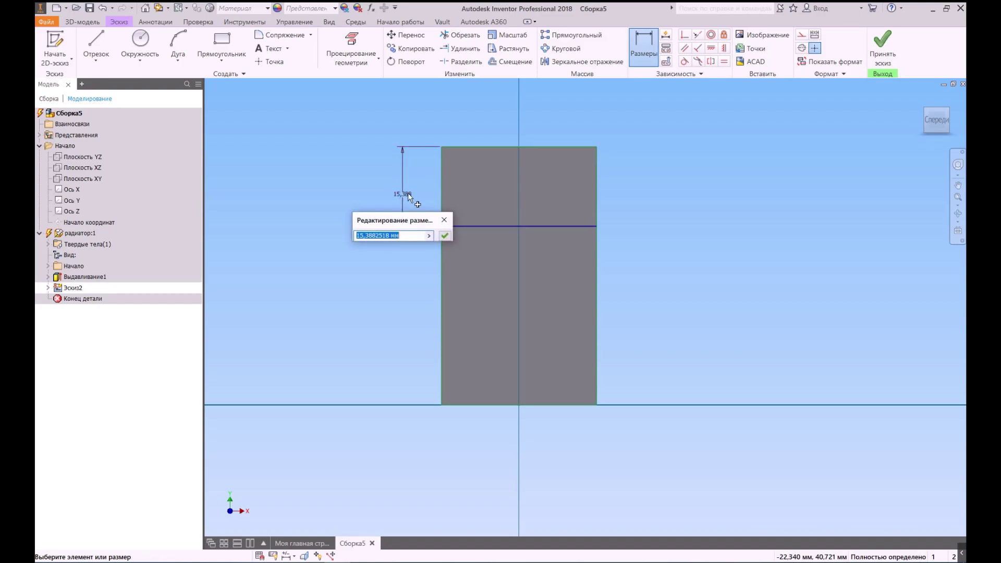
text(22,5)
key(Return)
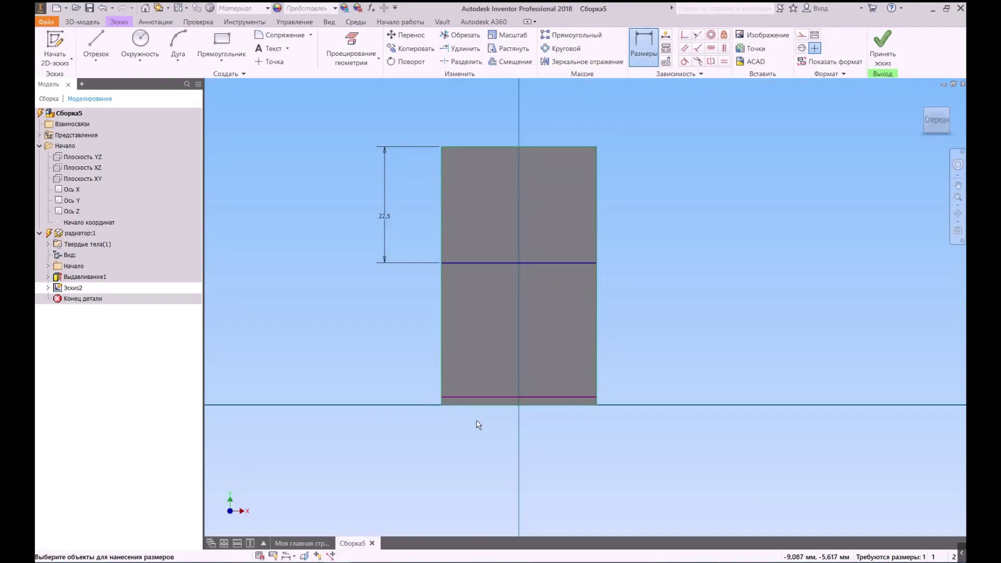
Dimension the lower line 1.75 mm above the bottom edge, and draw a full-width rectangle 0.65 mm high above that line.
click(409, 395)
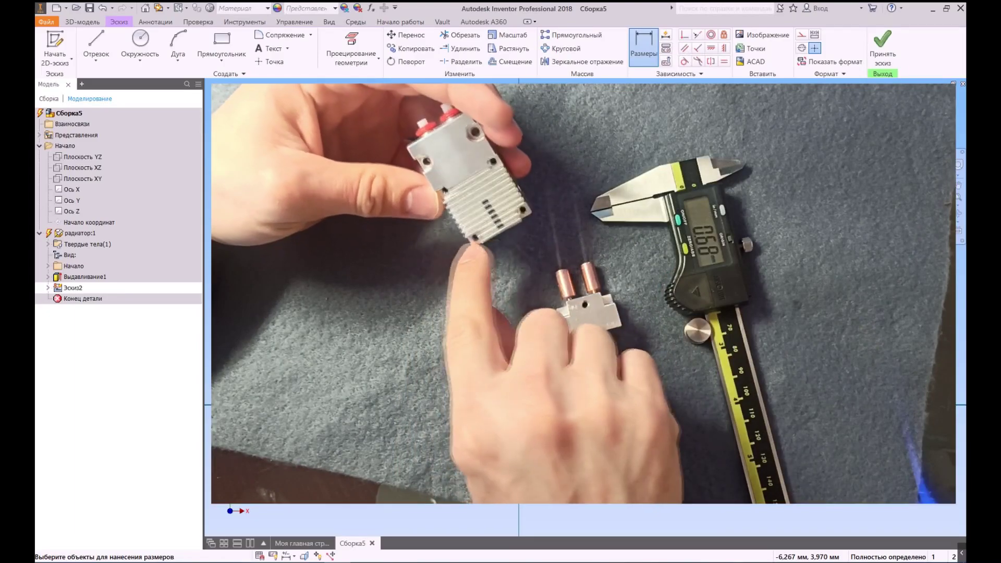
click(225, 48)
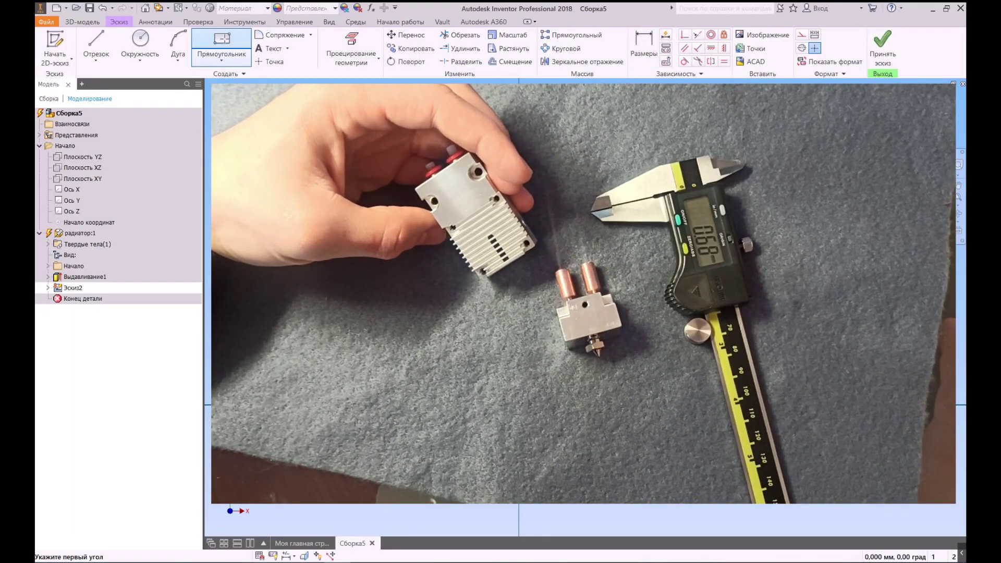
key(d)
scroll(434, 340, up, 5)
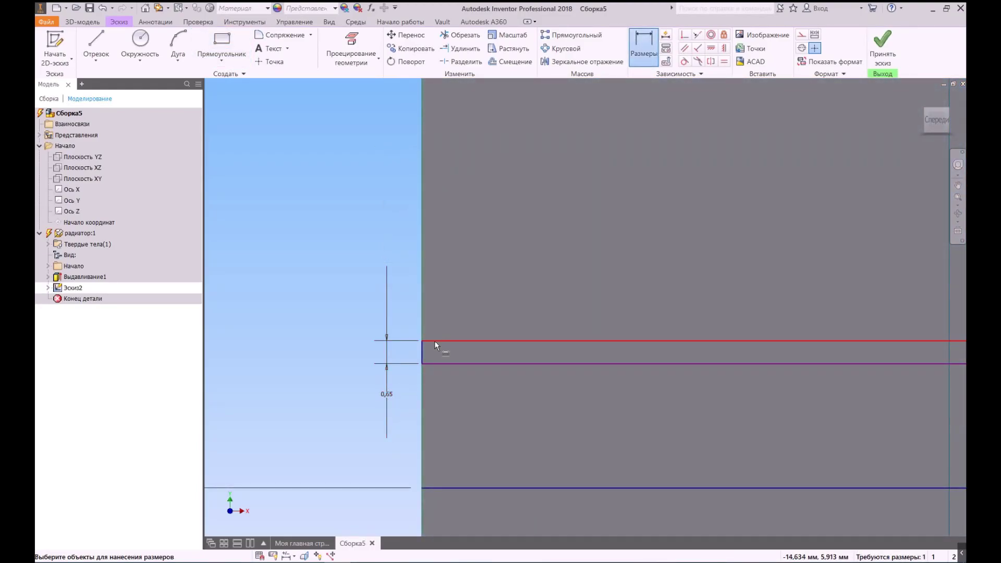
Dimension the gap between the rectangle's lower edge and the line below it as 1.75 mm.
scroll(417, 360, down, 5)
scroll(434, 355, up, 3)
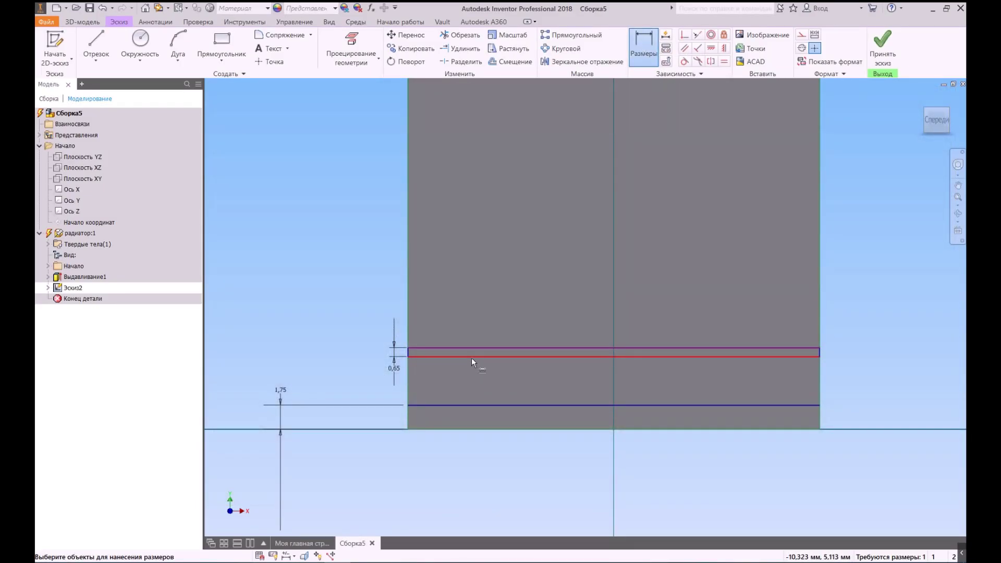
click(472, 356)
click(443, 406)
click(849, 380)
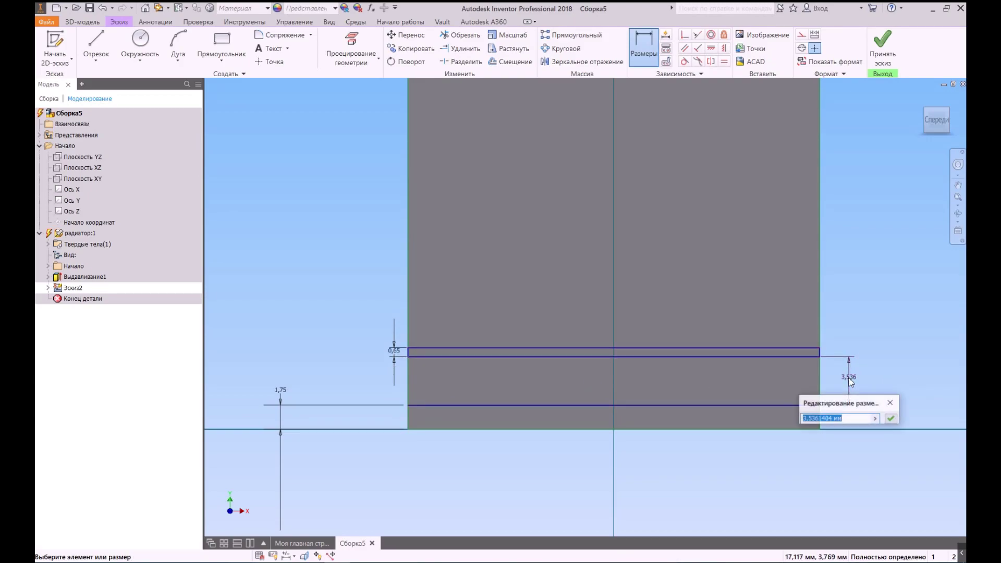
text(3,5)
key(Return)
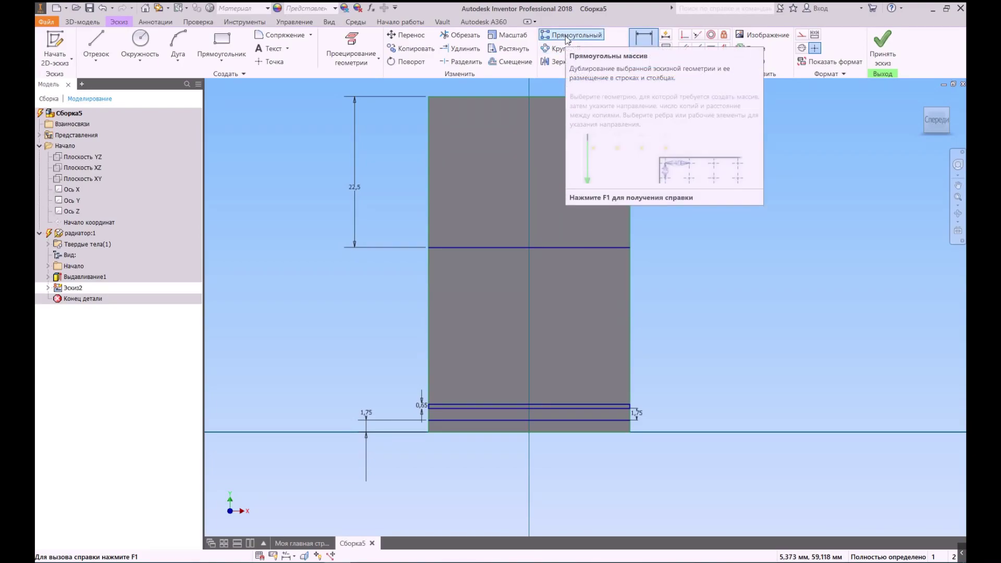
Set up a rectangular pattern of the narrow rectangle's edges, using the face's vertical side edge as the first direction.
click(567, 39)
scroll(446, 421, down, 3)
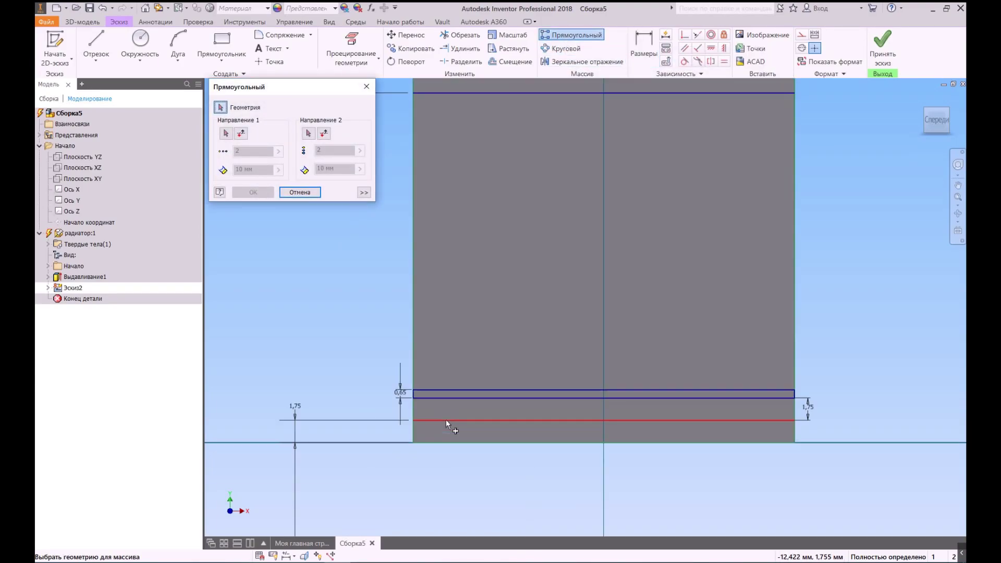
click(421, 389)
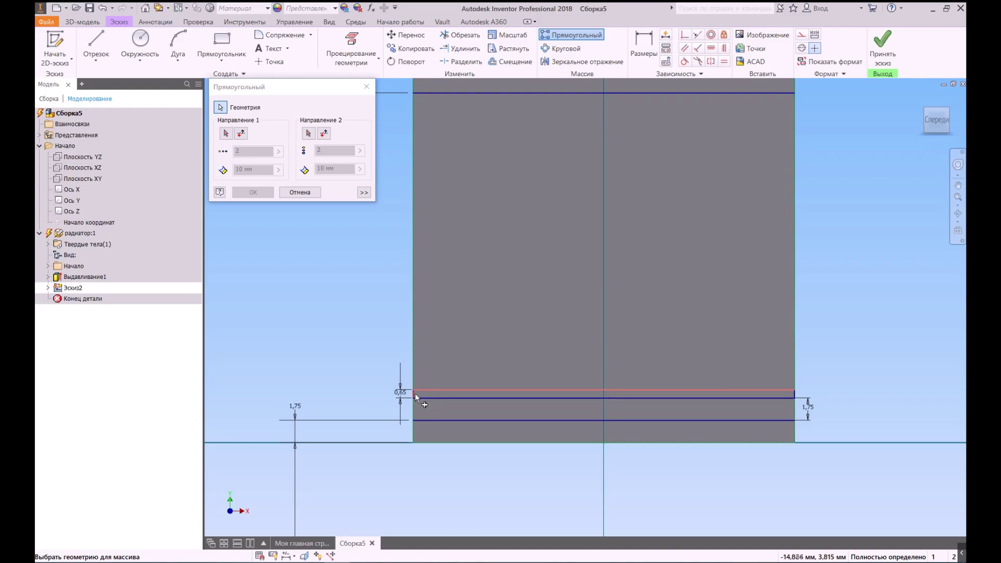
click(438, 397)
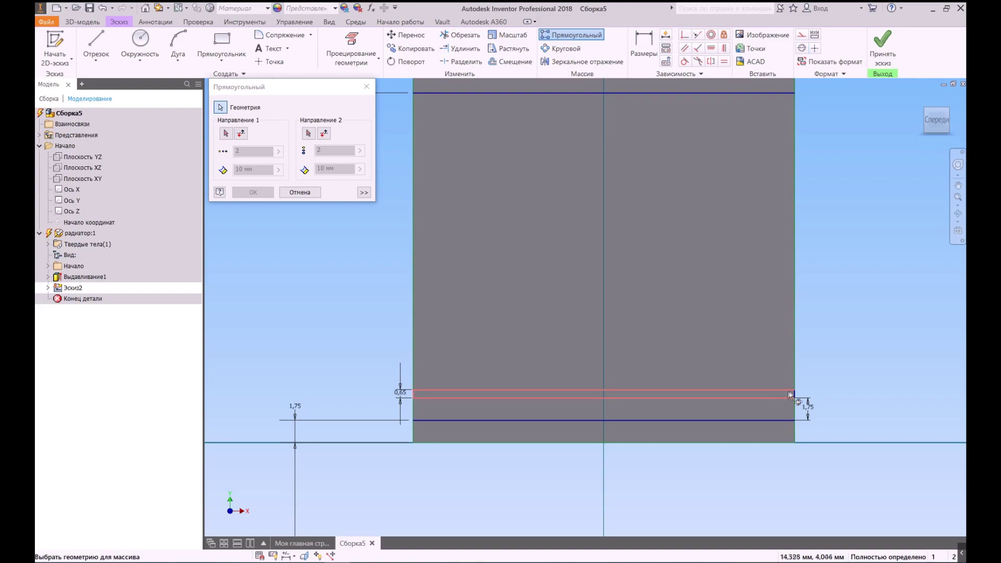
scroll(751, 403, down, 4)
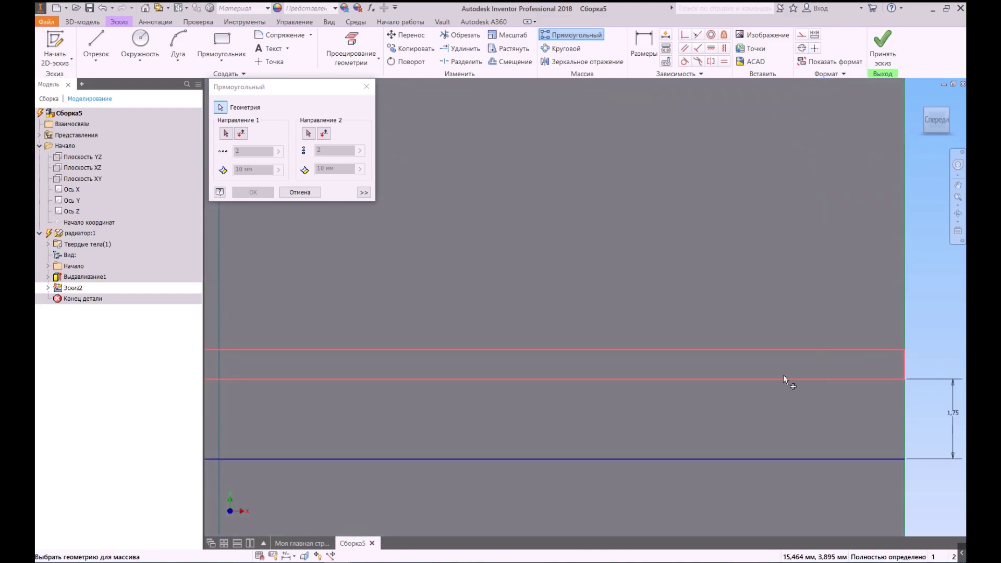
scroll(662, 360, up, 3)
click(226, 134)
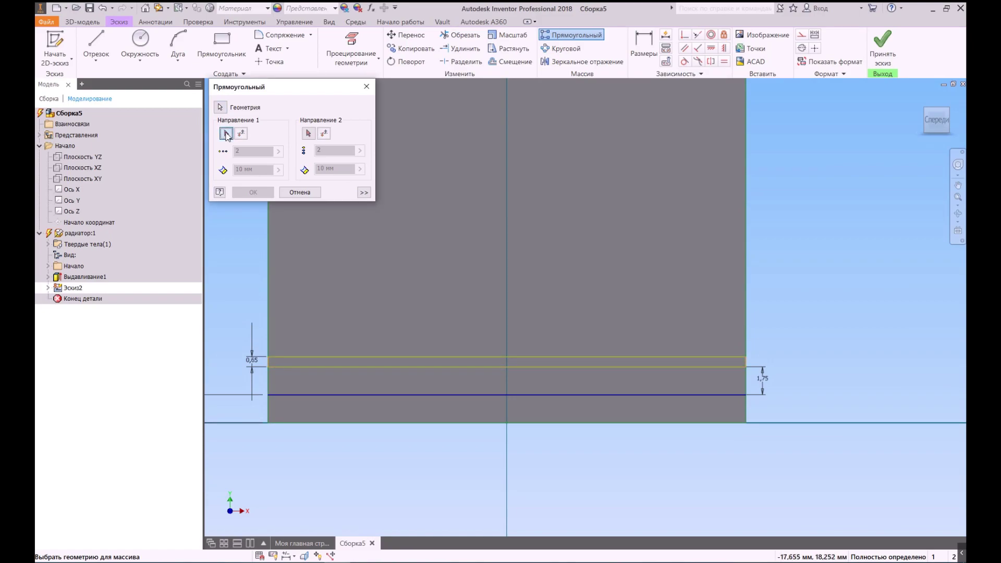
click(748, 321)
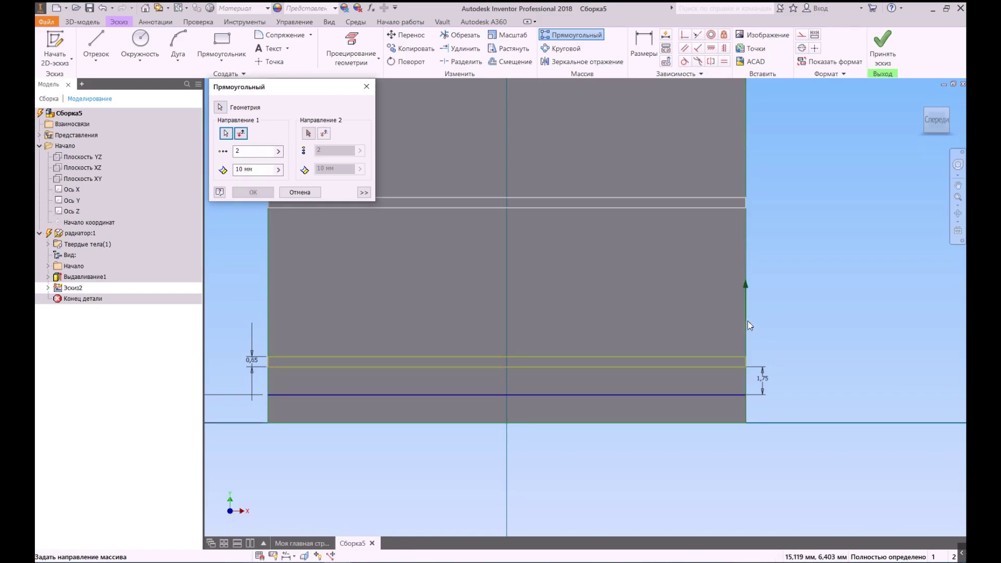
Try reversing the pattern's first direction downward and return it to pointing up the face.
scroll(746, 346, up, 3)
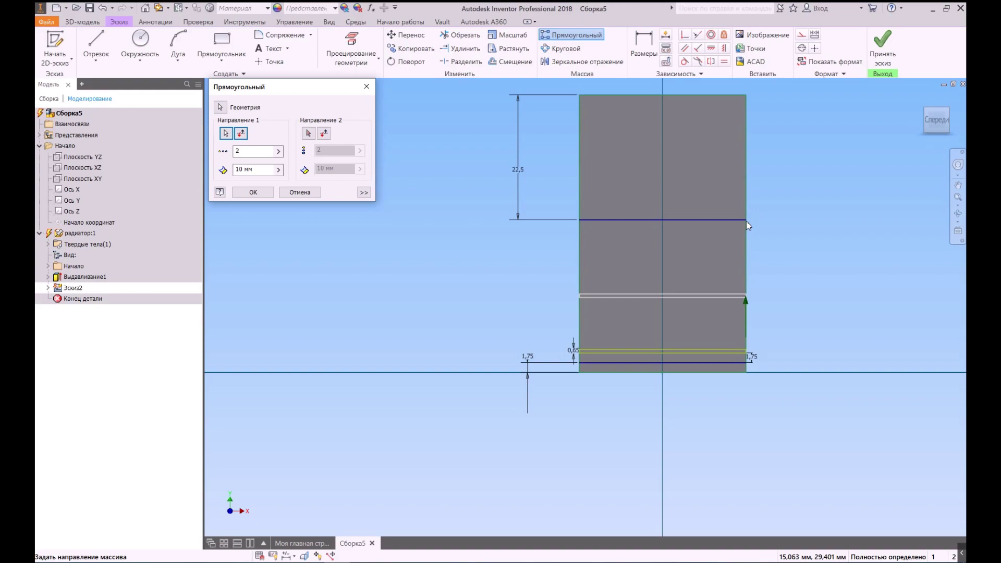
scroll(756, 292, down, 2)
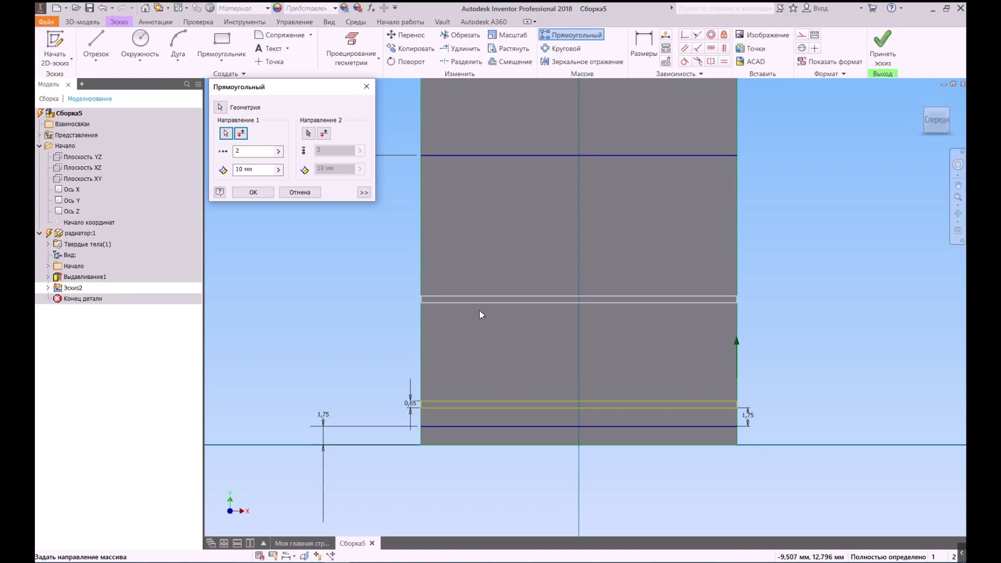
scroll(568, 250, up, 2)
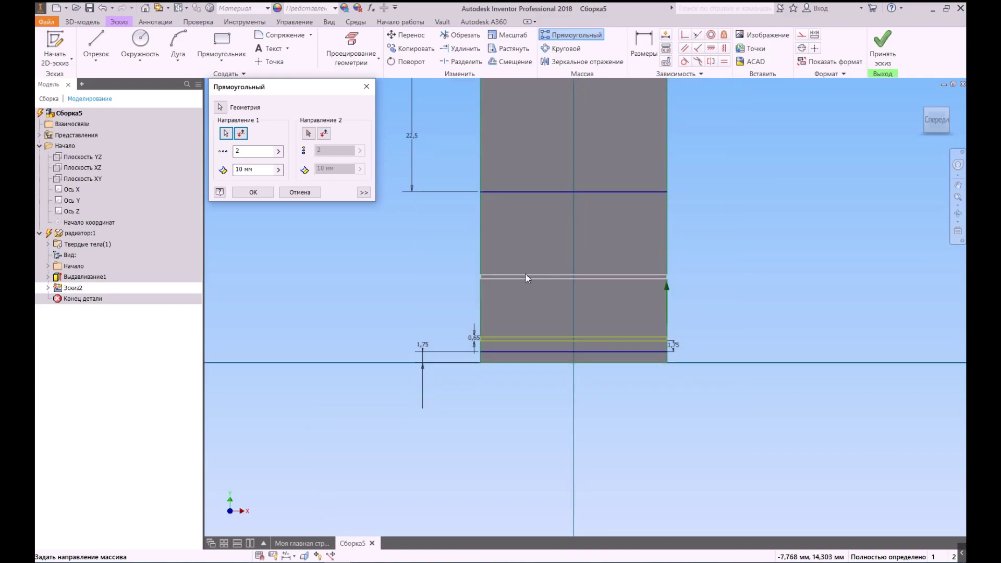
click(241, 135)
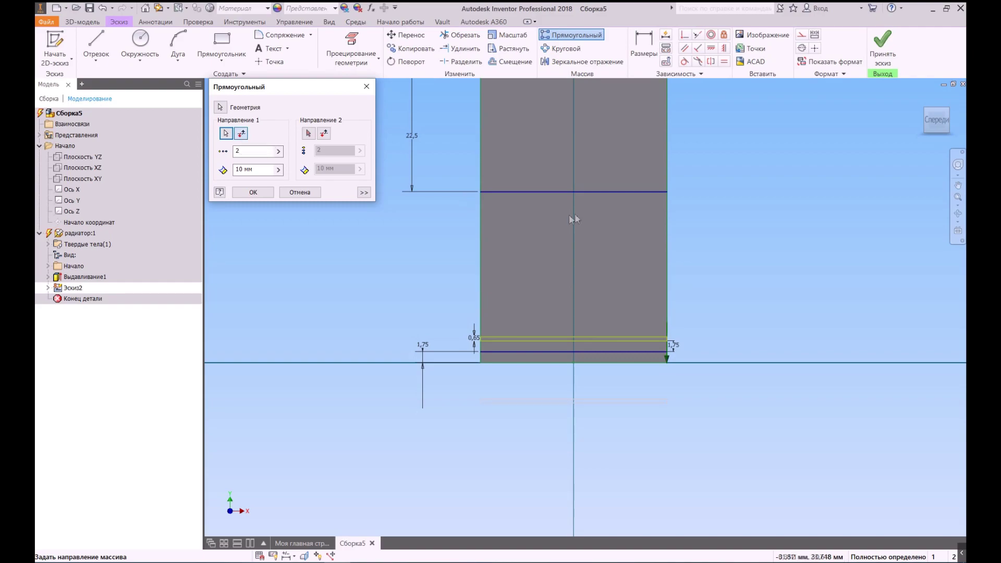
scroll(575, 213, up, 2)
scroll(578, 289, down, 1)
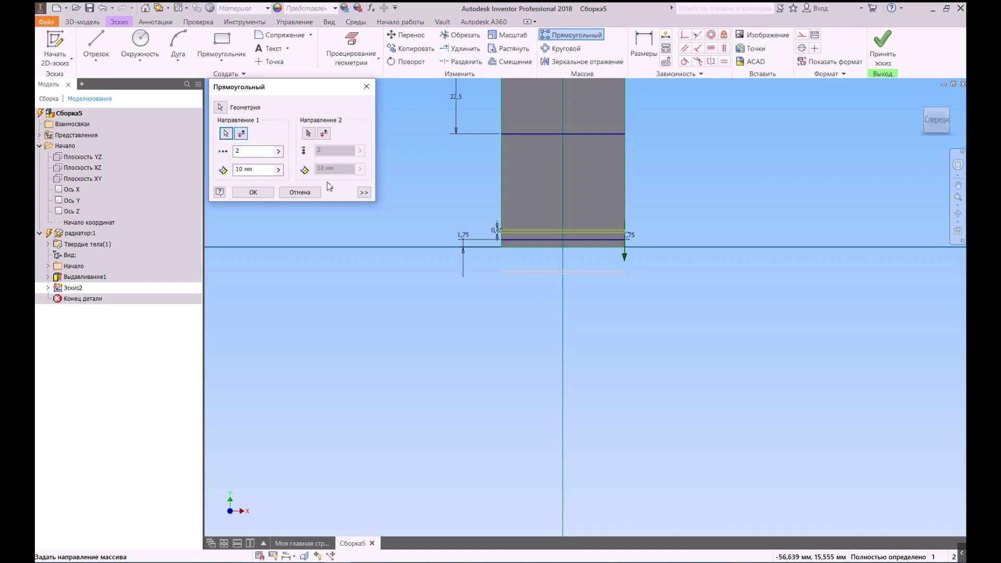
click(242, 134)
scroll(536, 183, down, 2)
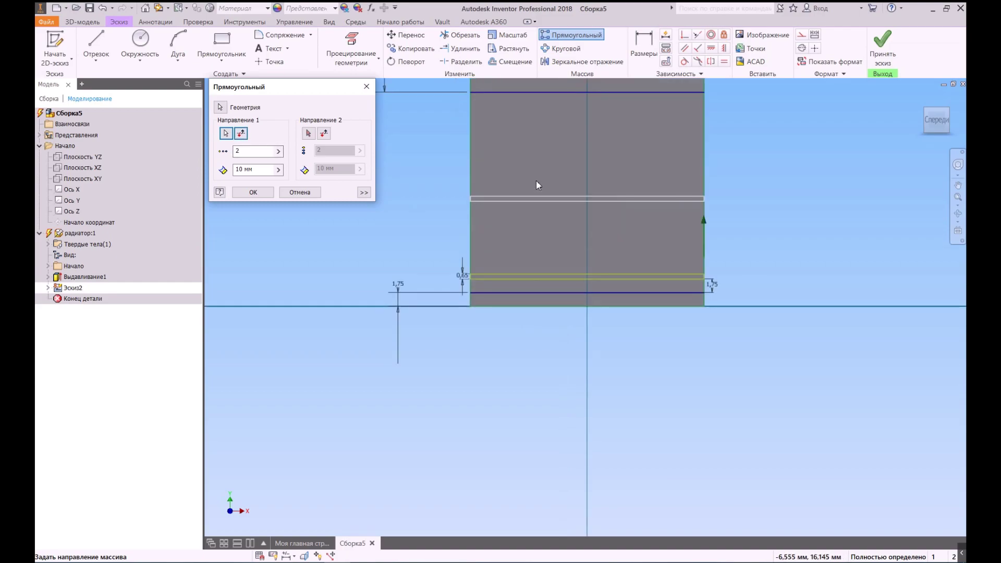
scroll(539, 179, down, 1)
Set the pattern's first direction to 10 instances with a spacing of 1.75 mm.
click(241, 151)
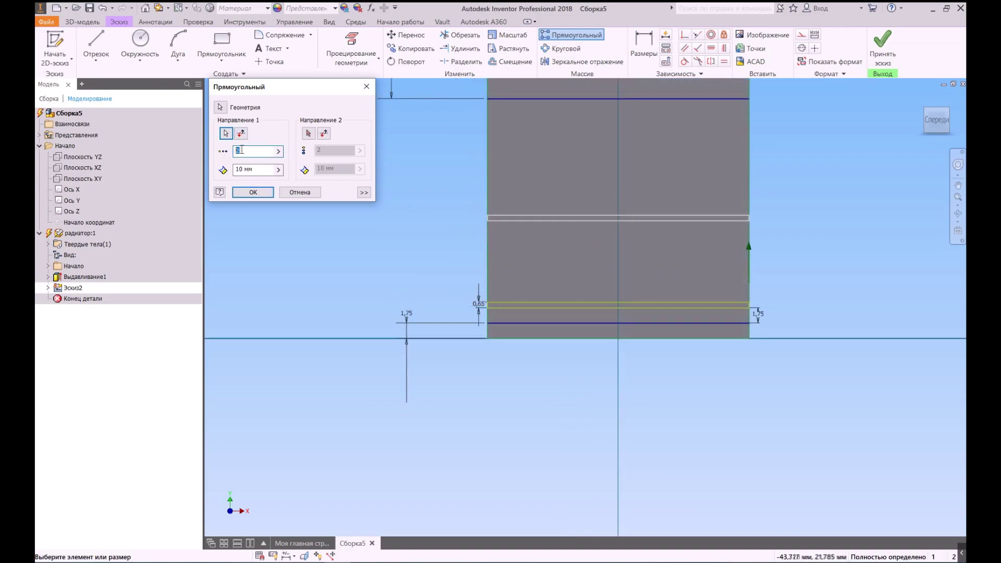
text(10)
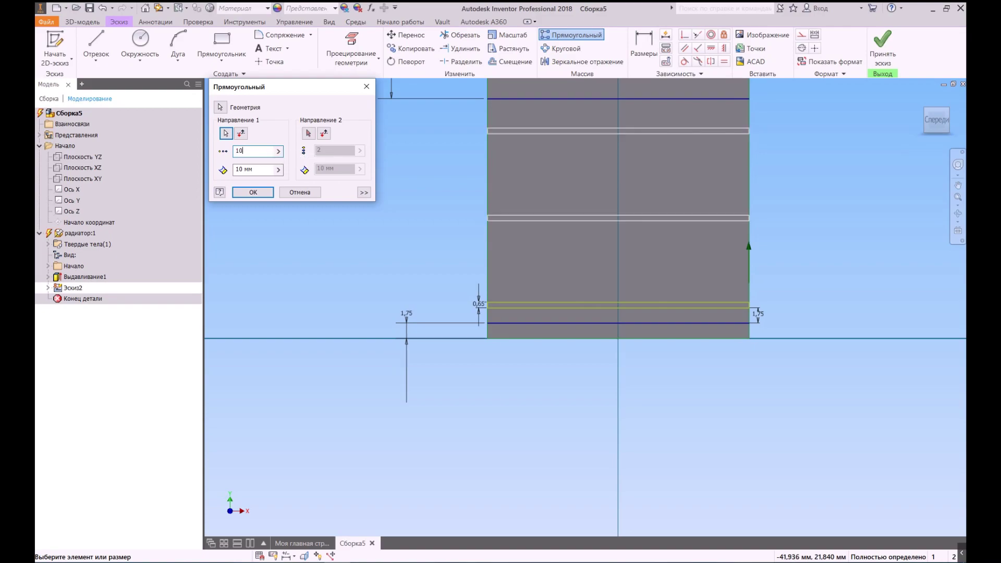
key(Tab)
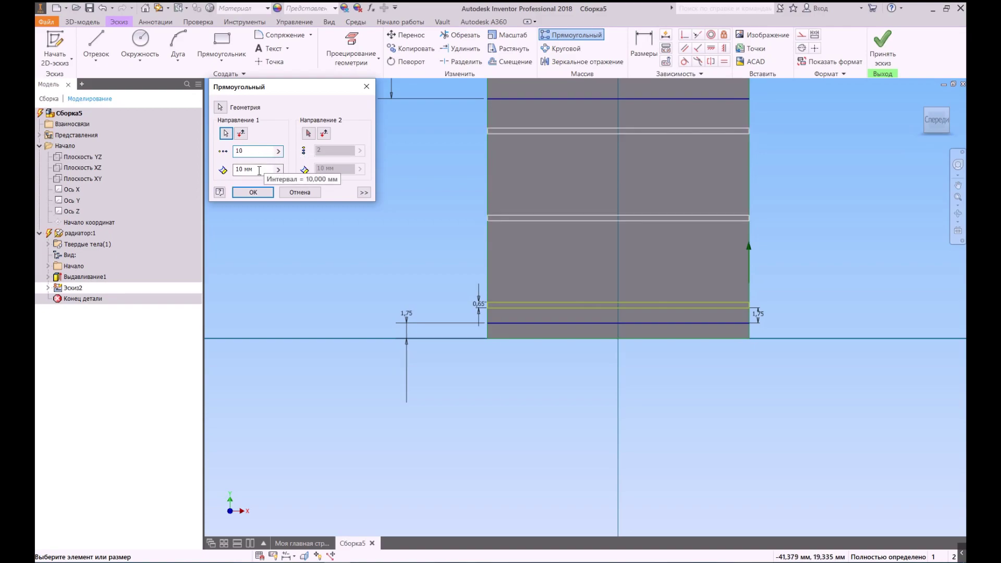
text(1,75)
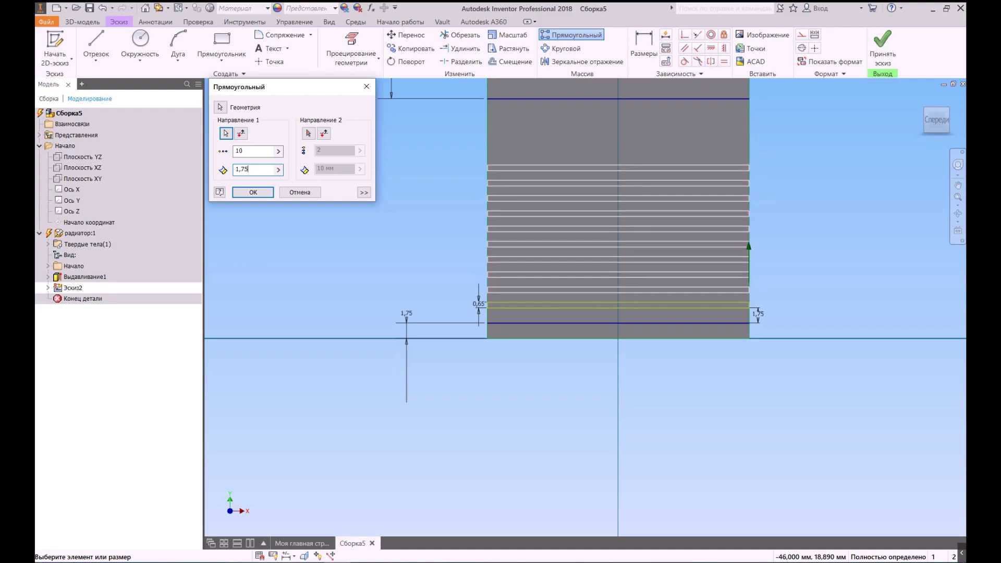
scroll(522, 295, up, 3)
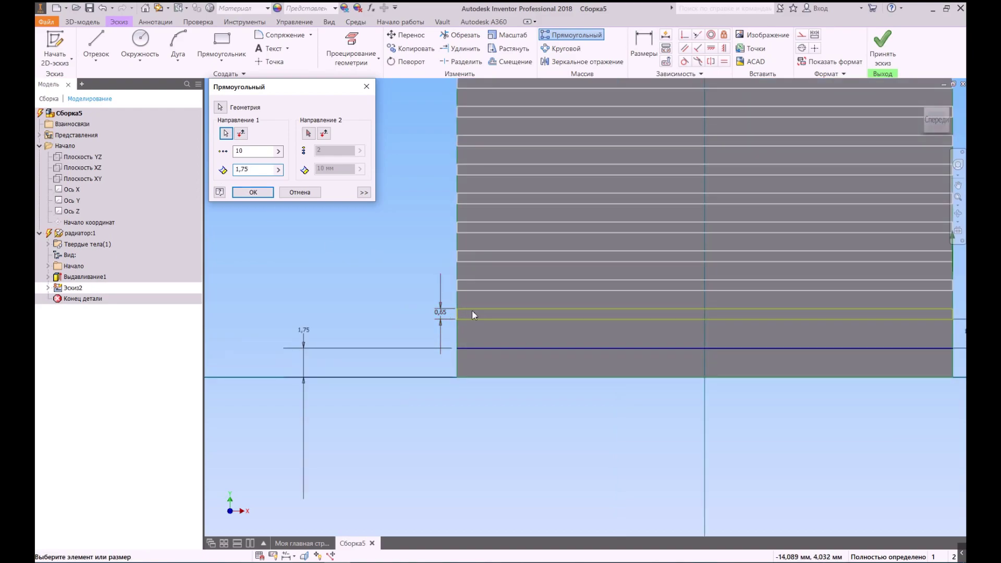
Switch to the Calculator and add 1.75 and 0.65 to work out the pattern spacing.
click(161, 562)
click(623, 242)
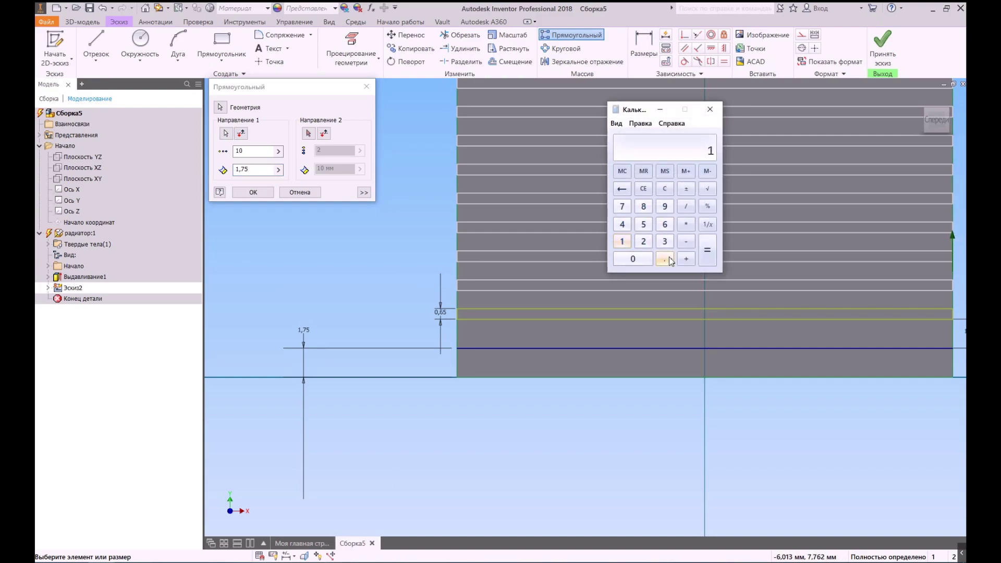
click(665, 259)
click(622, 207)
click(644, 224)
click(686, 259)
click(634, 259)
click(665, 259)
click(664, 225)
click(644, 225)
click(708, 252)
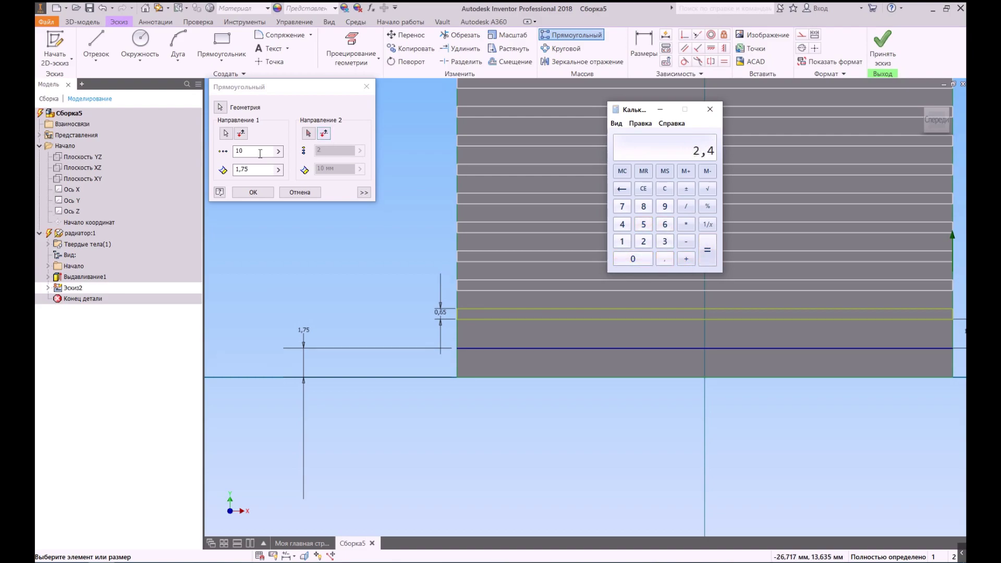
Change the pattern spacing to 2.4 mm, keep 10 instances, and create the rectangular pattern.
double_click(252, 169)
text(2,4)
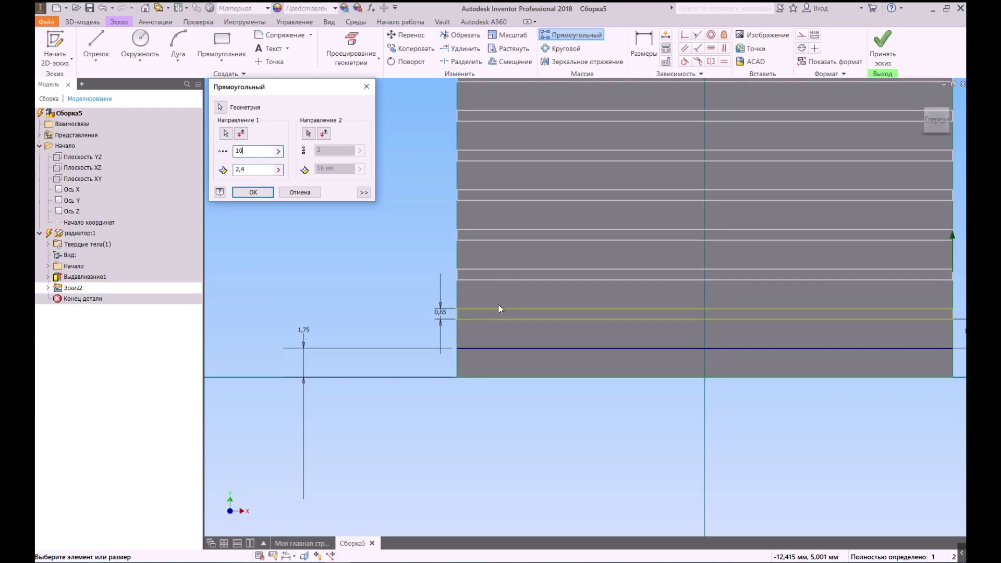
scroll(494, 289, up, 6)
scroll(512, 193, down, 5)
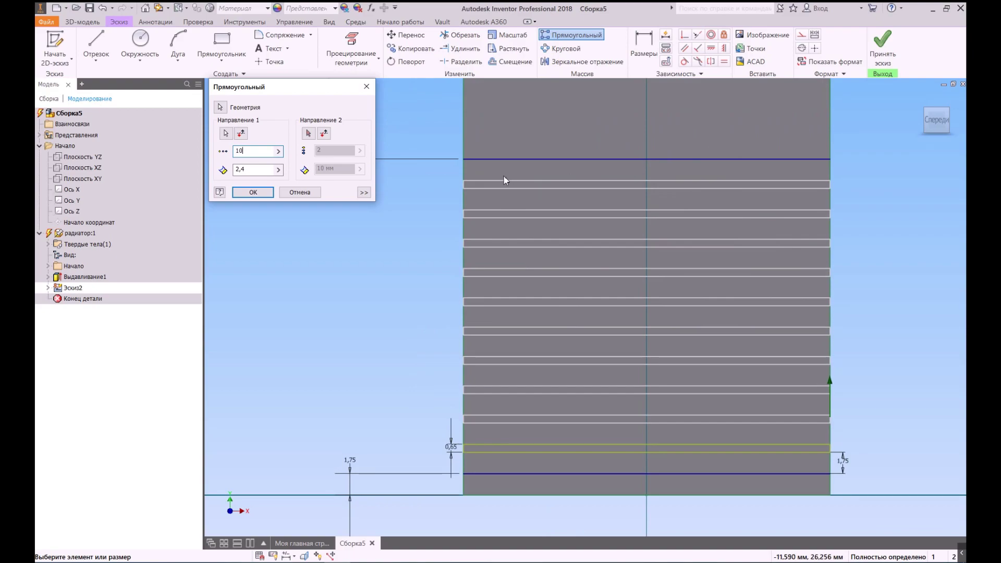
scroll(504, 176, up, 3)
key(Return)
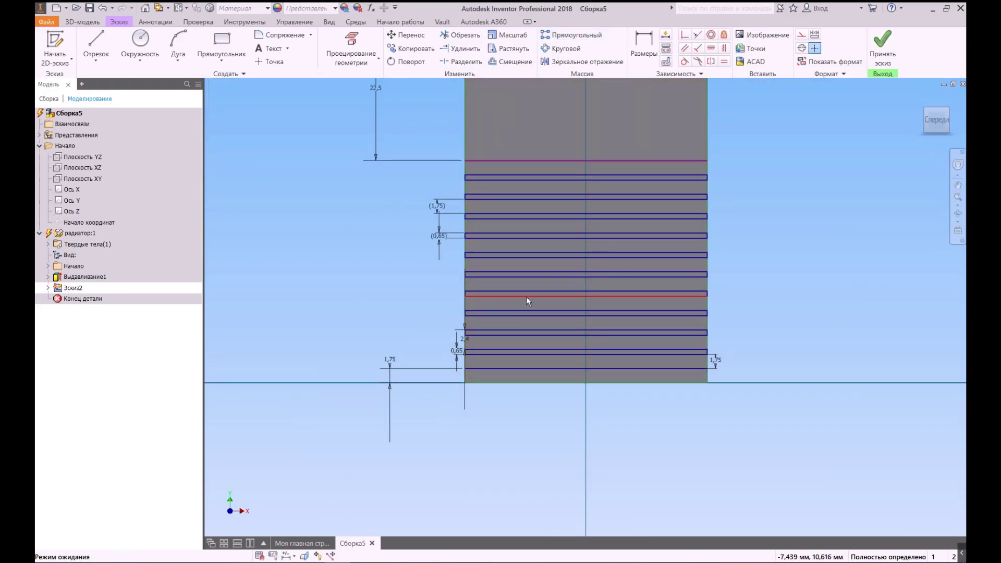
Open the rectangular pattern for editing and move its dialog aside to review the settings.
right_click(527, 297)
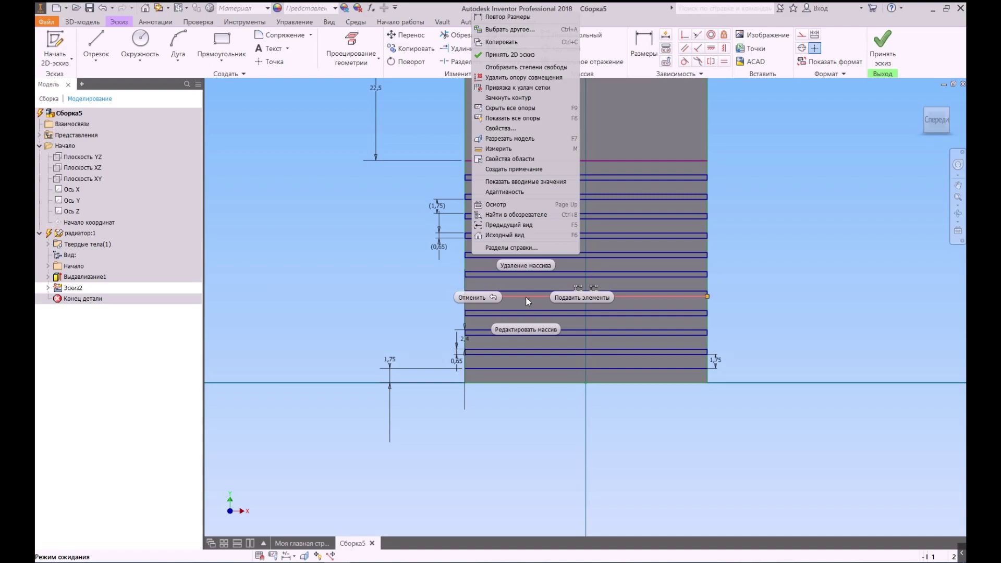
click(518, 328)
drag(294, 94, 396, 166)
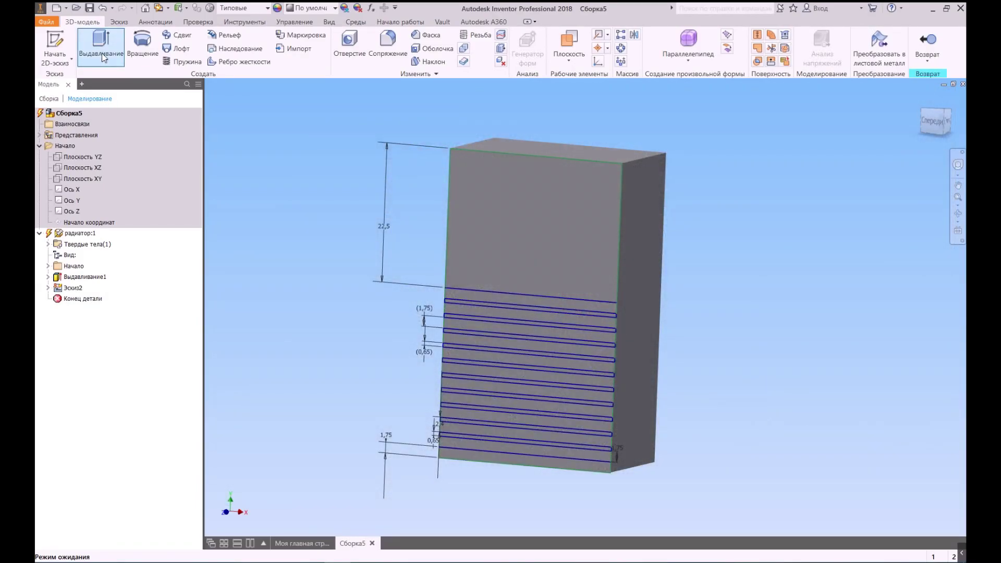
Extrude the patterned groove profiles as a 6 mm cut into the radiator block's front face.
click(103, 55)
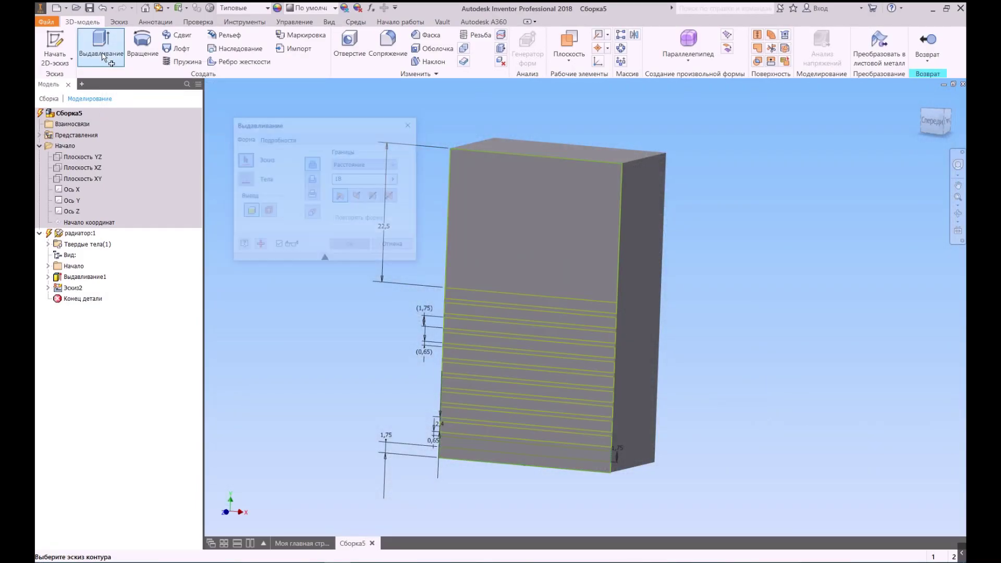
click(458, 293)
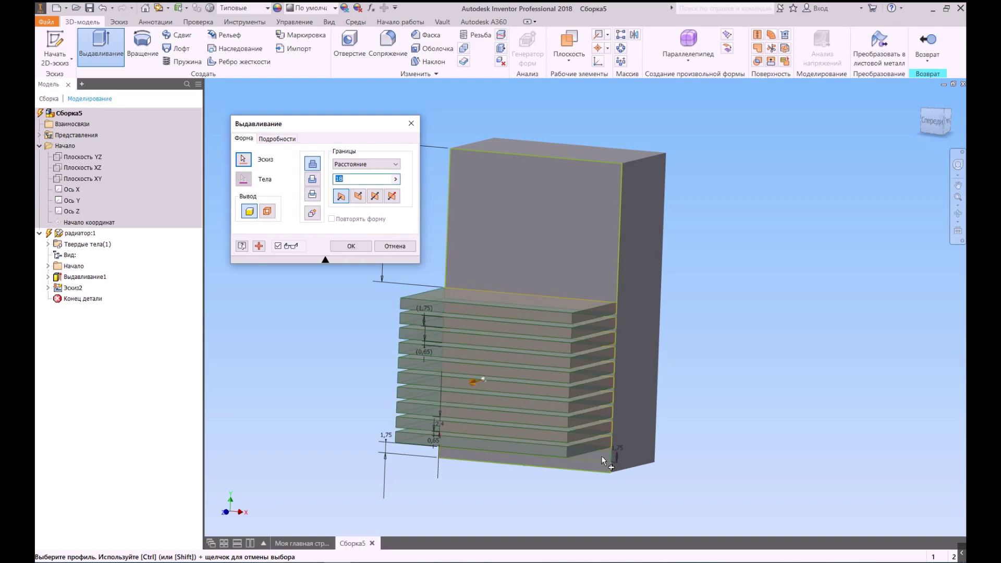
click(358, 197)
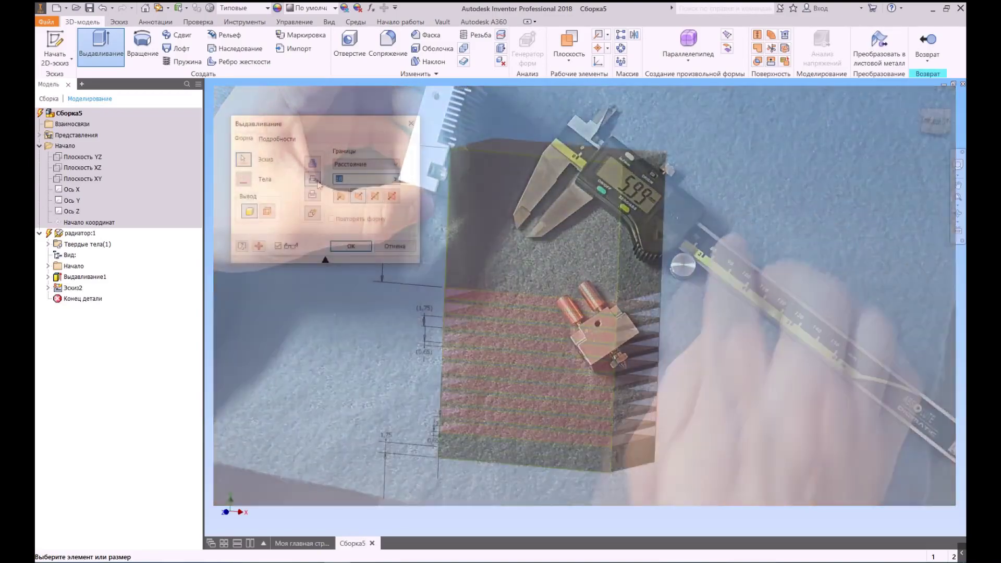
text(6)
key(Return)
key(F4)
scroll(616, 347, up, 5)
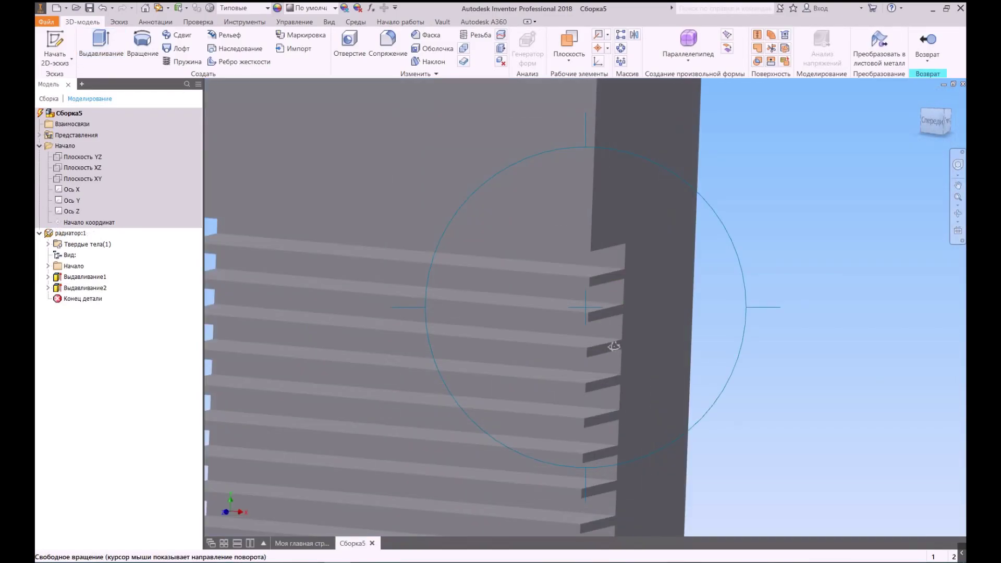
scroll(629, 350, down, 5)
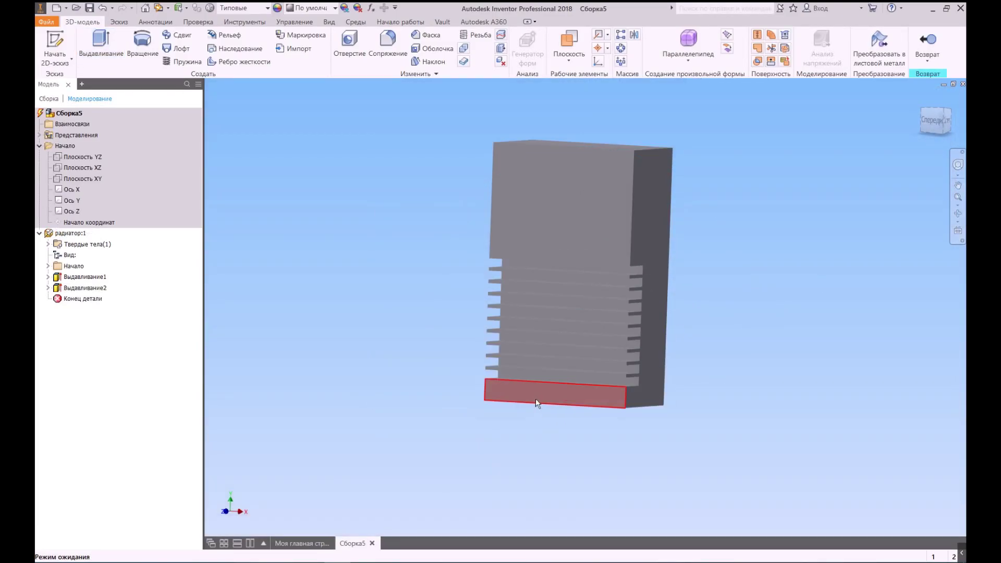
key(F5)
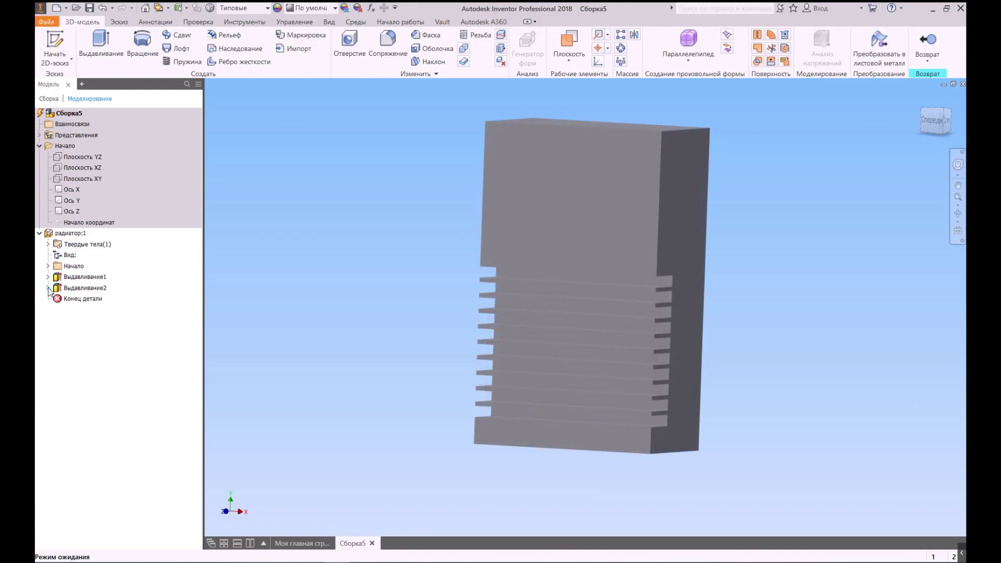
Make the groove sketch under the cut extrusion visible and select the area of the missing lowest groove.
click(48, 288)
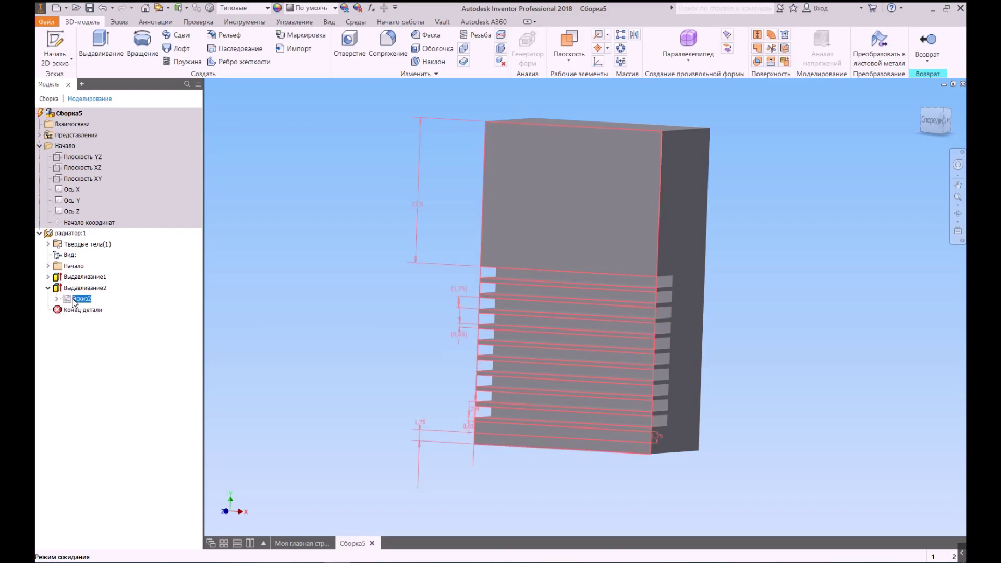
right_click(72, 299)
click(99, 469)
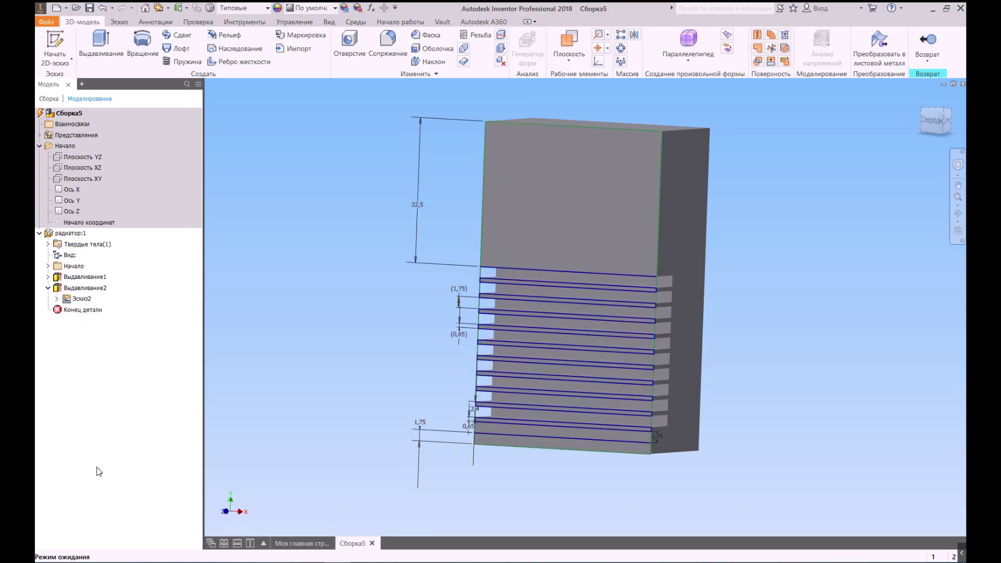
click(559, 442)
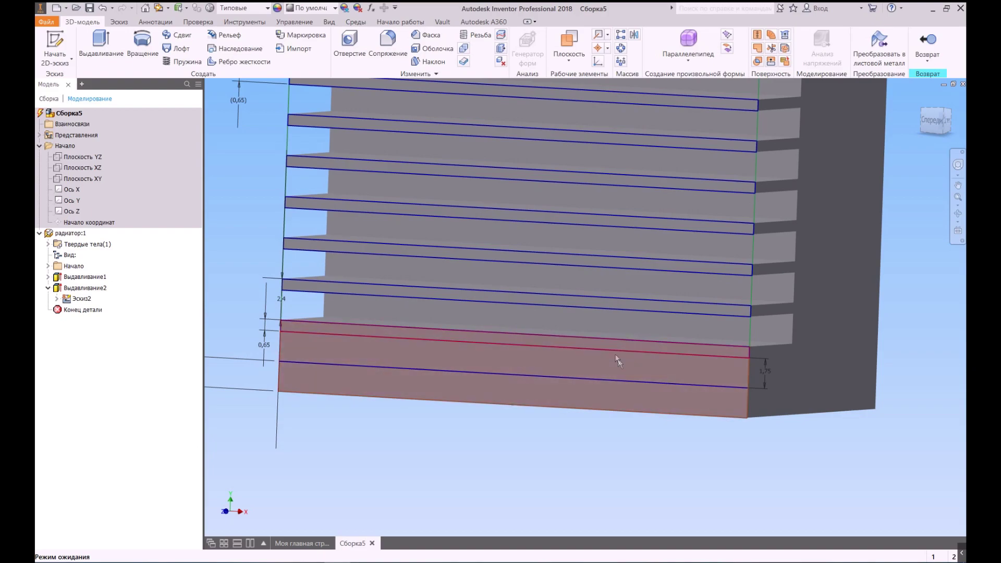
click(750, 327)
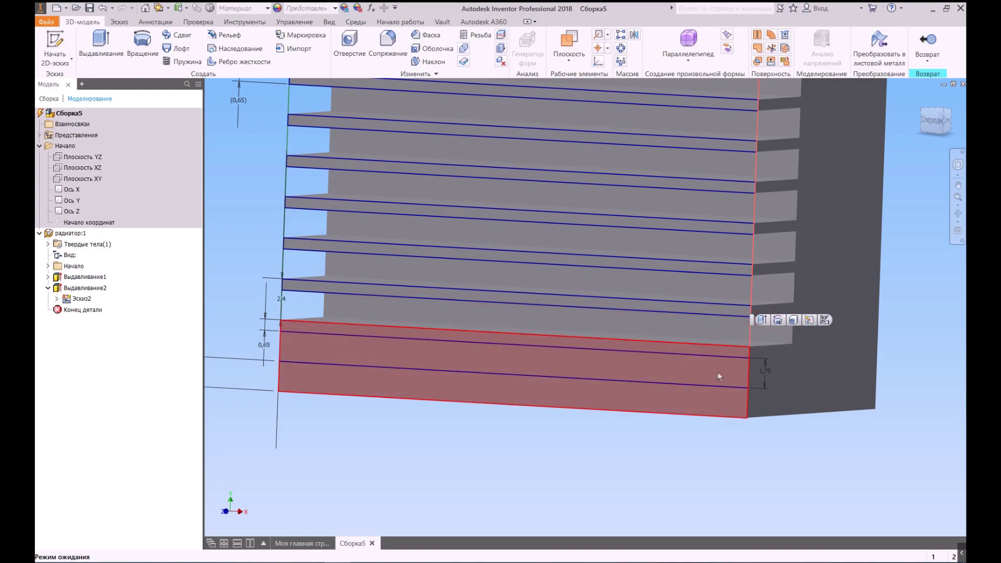
Edit the groove sketch, draw a full-width rectangle between the lowest fin and the line beneath it, and finish the sketch.
double_click(82, 300)
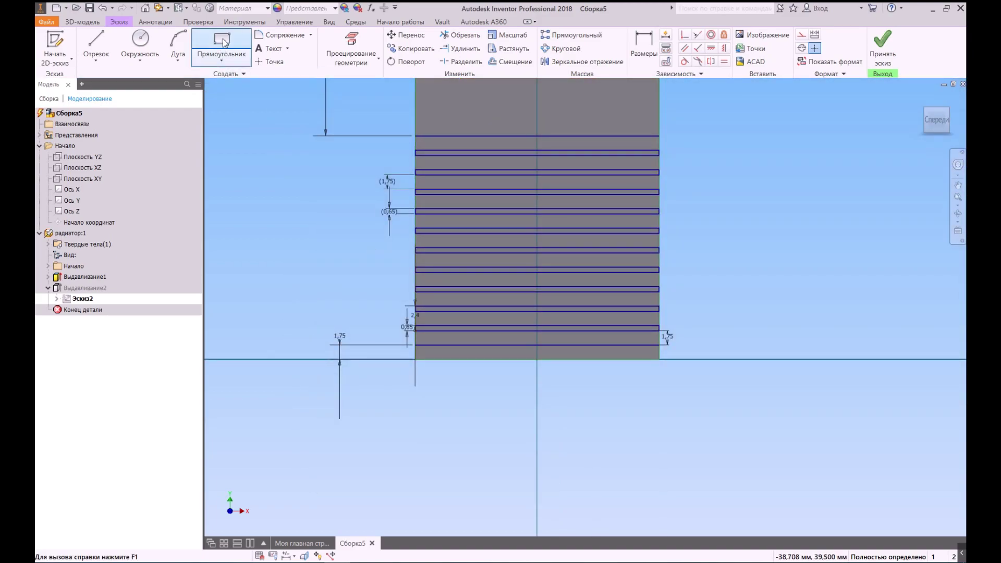
click(225, 43)
scroll(418, 355, up, 8)
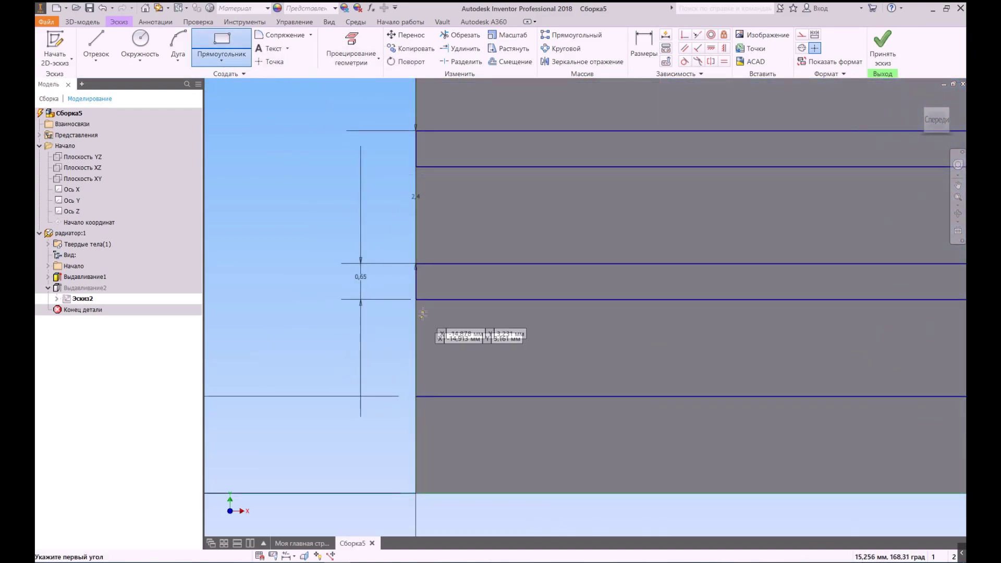
click(419, 299)
scroll(420, 300, down, 4)
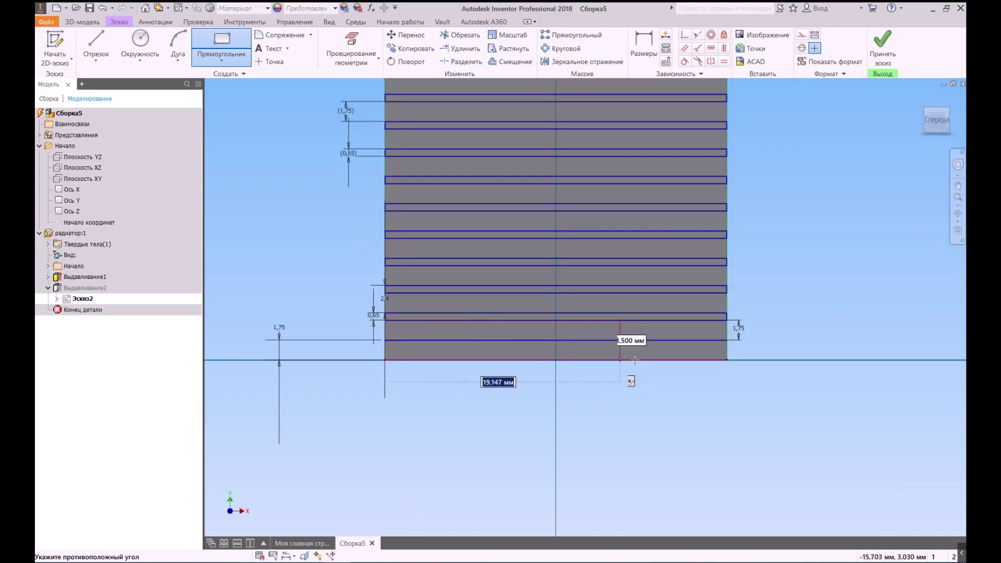
scroll(724, 343, up, 4)
scroll(724, 343, up, 3)
click(735, 333)
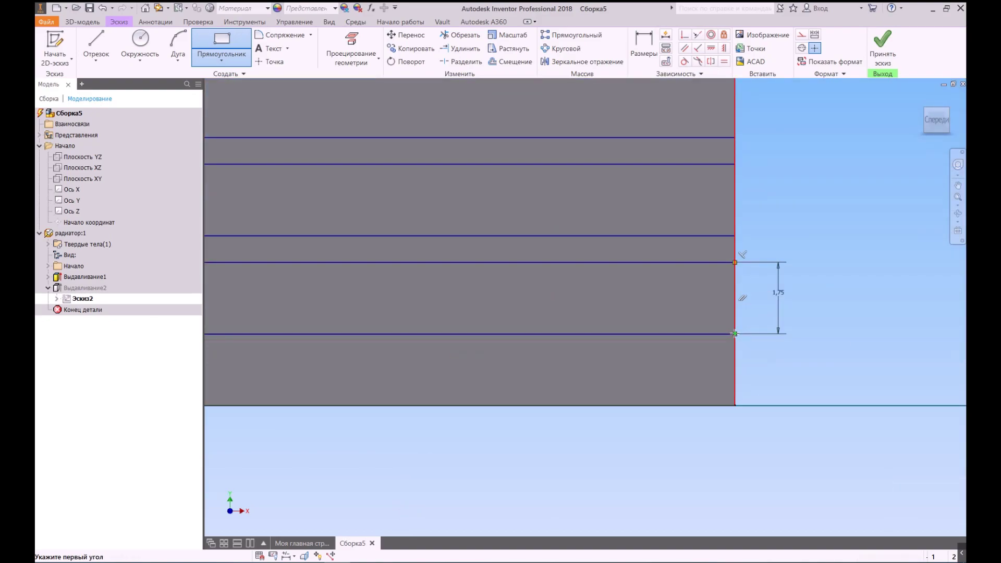
right_click(803, 229)
click(741, 245)
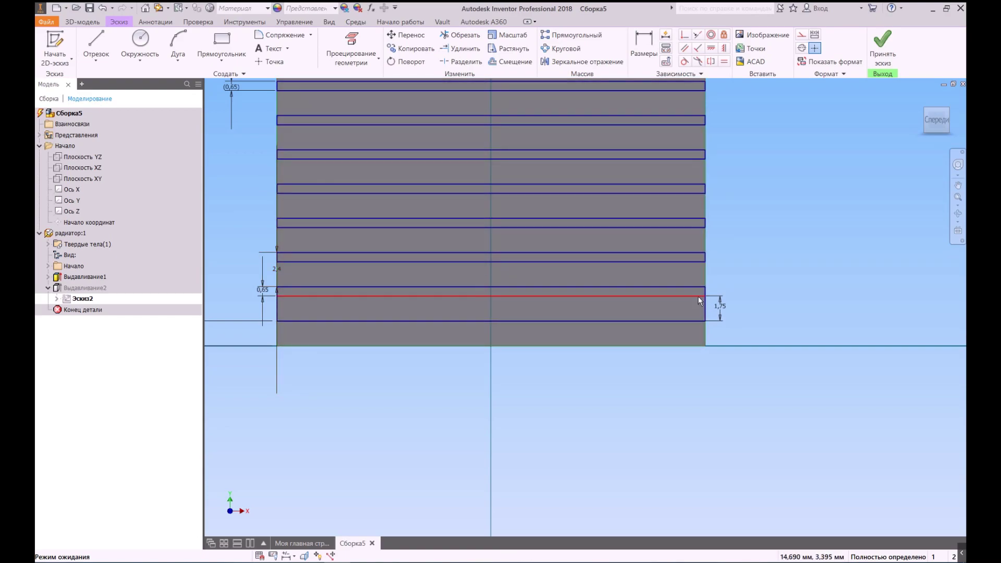
click(883, 47)
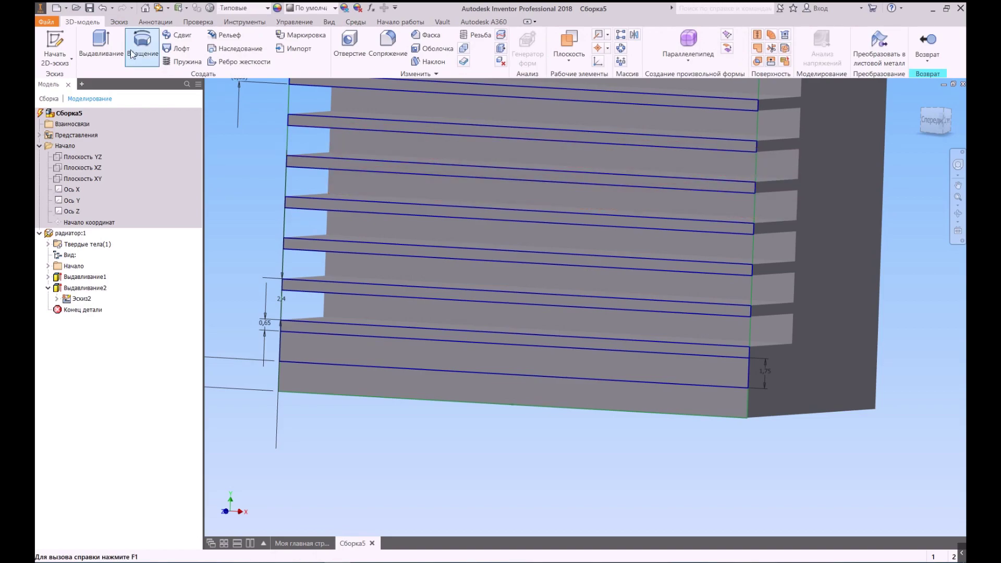
Extrude the lowest groove rectangle 6 mm outward from the front face as a join.
click(104, 50)
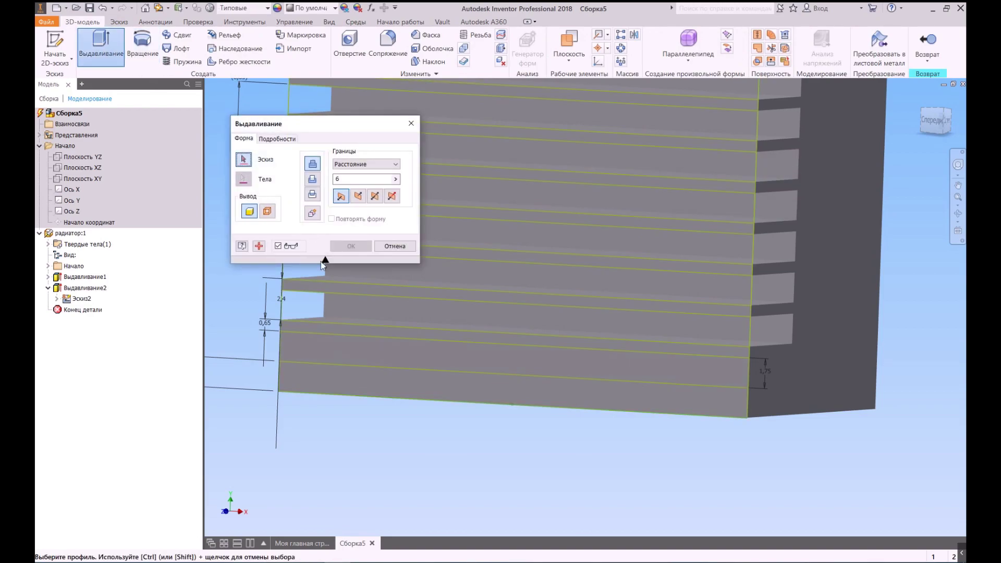
click(339, 349)
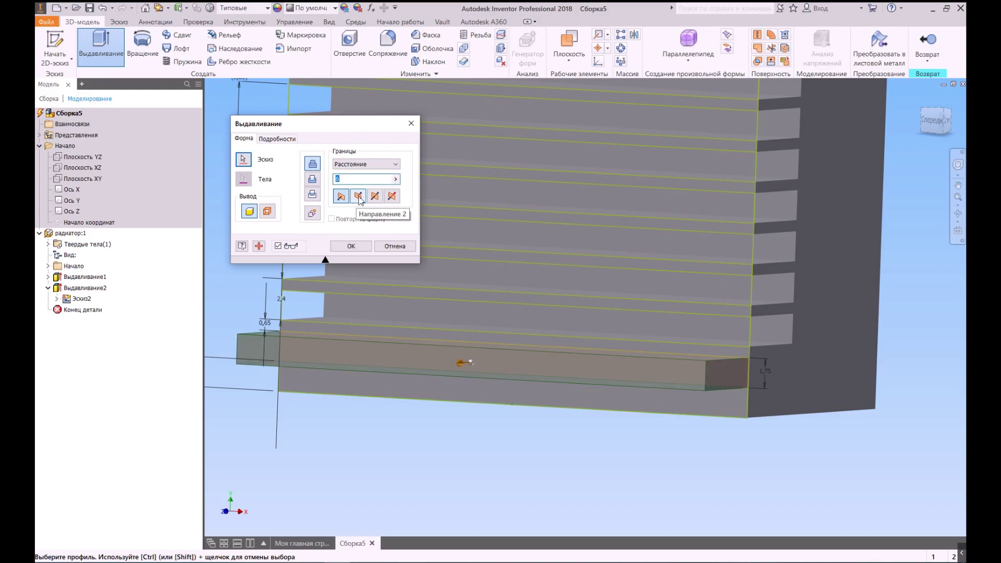
click(313, 179)
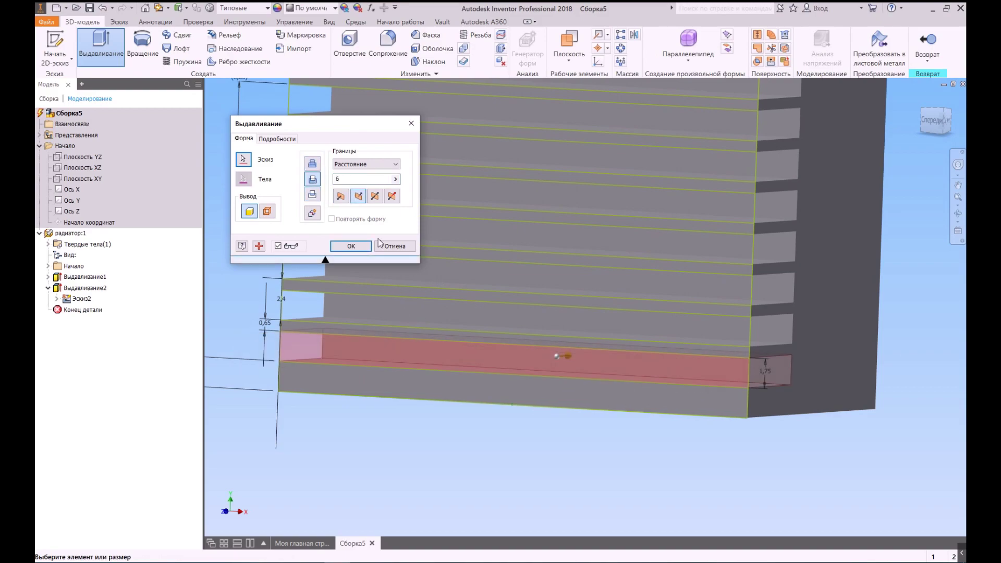
click(313, 166)
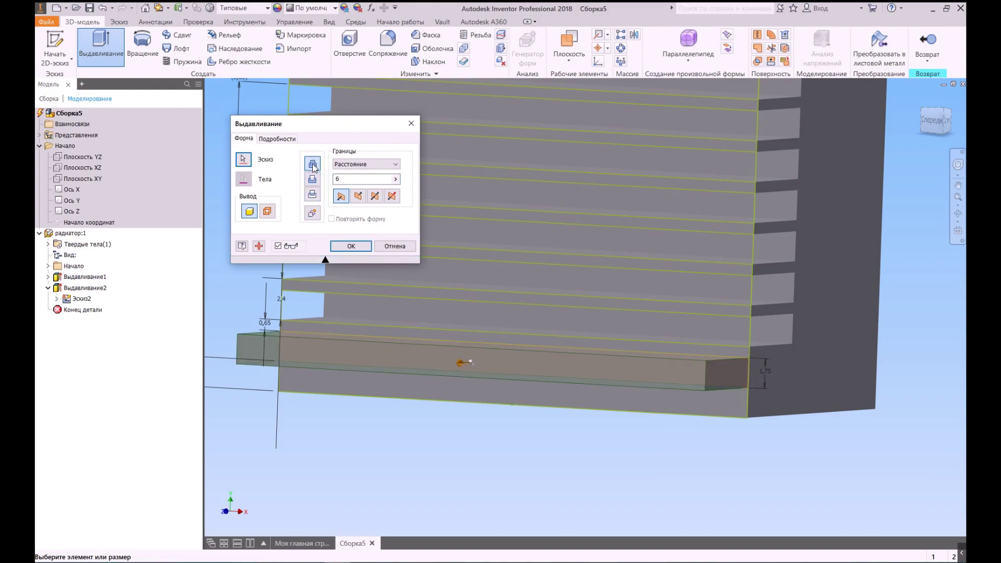
click(351, 246)
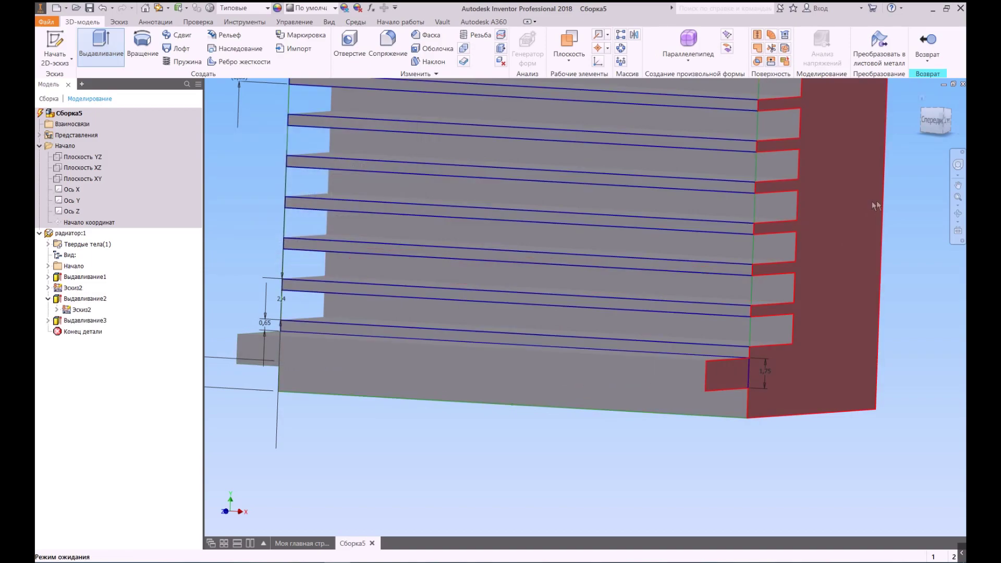
shift+middle_drag(872, 201, 339, 286)
scroll(617, 308, up, 3)
key(Escape)
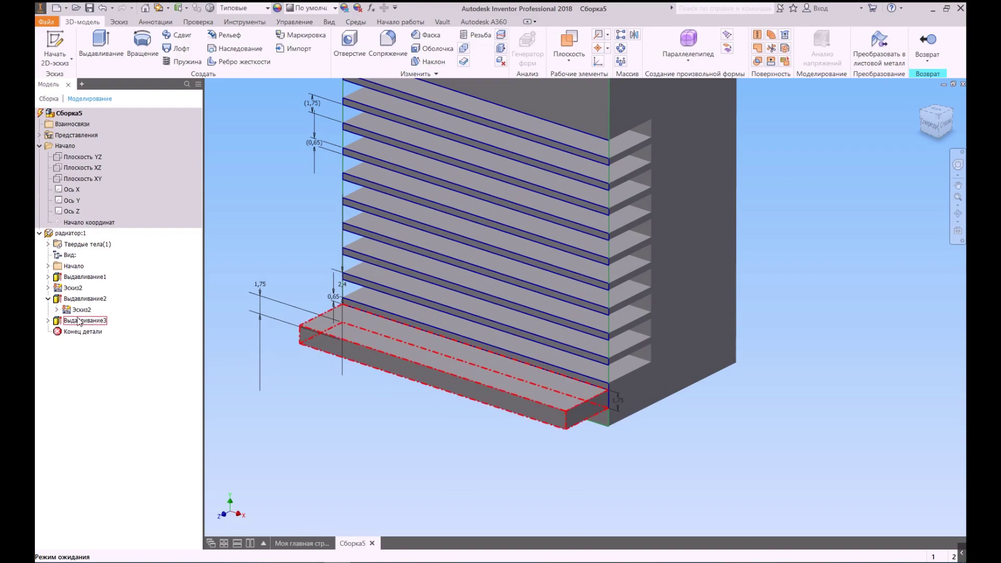
Change the lowest groove's extrusion to a cut and reverse its direction into the block.
double_click(79, 322)
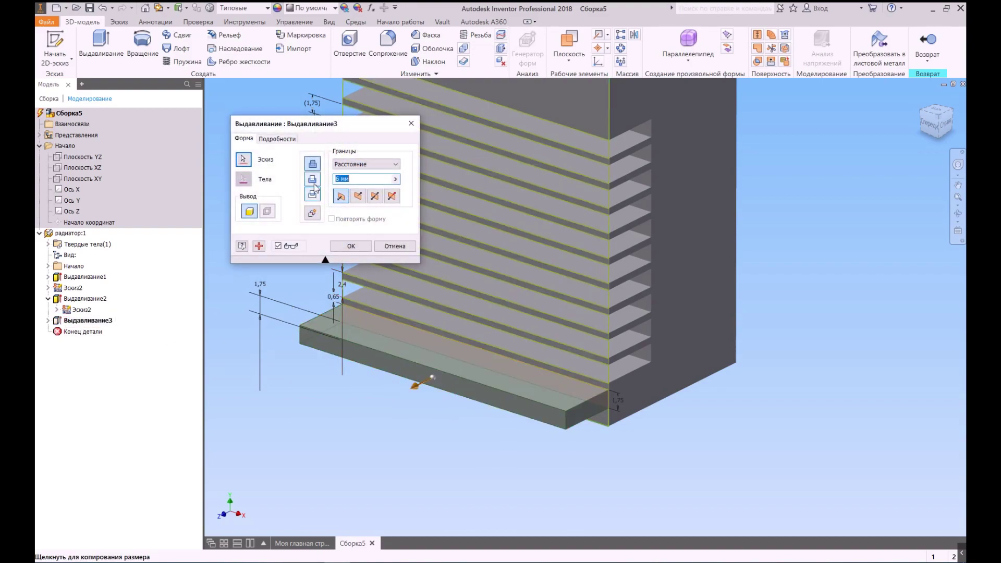
click(313, 180)
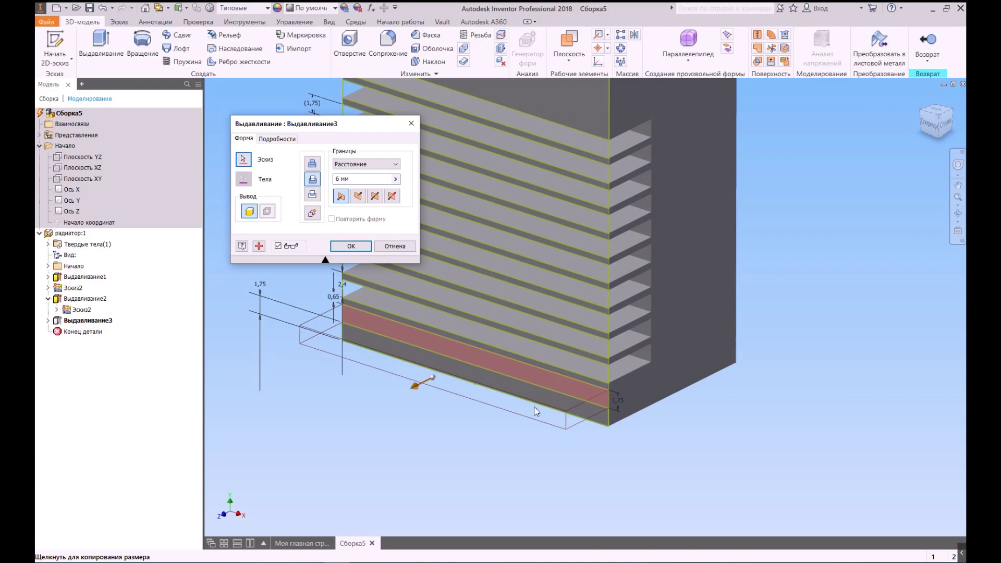
scroll(402, 373, up, 2)
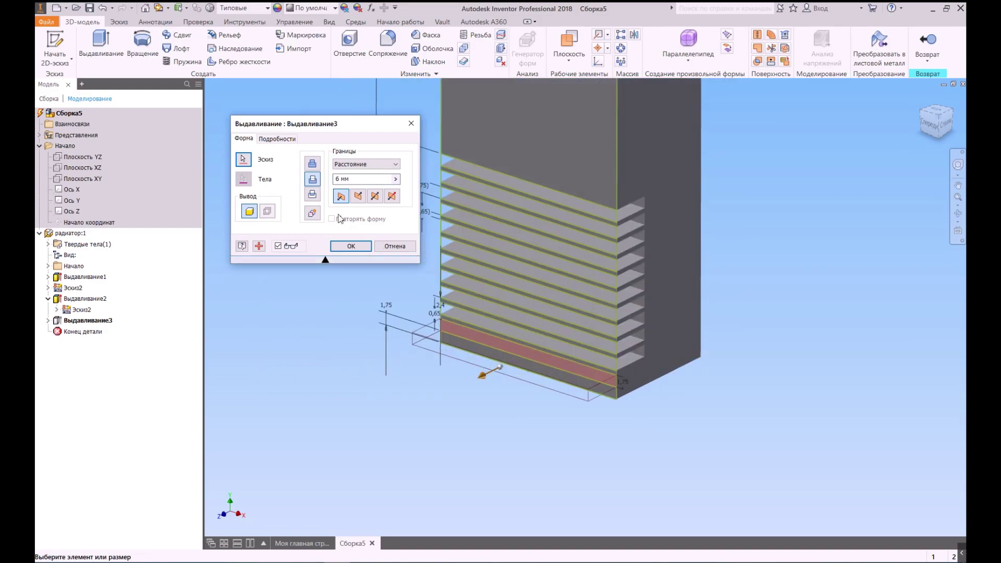
click(359, 197)
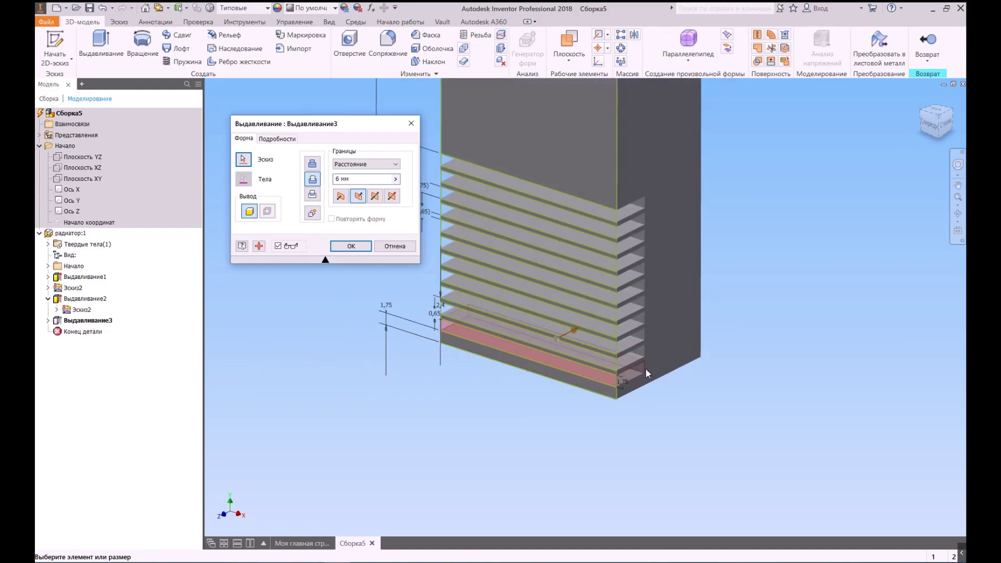
click(351, 247)
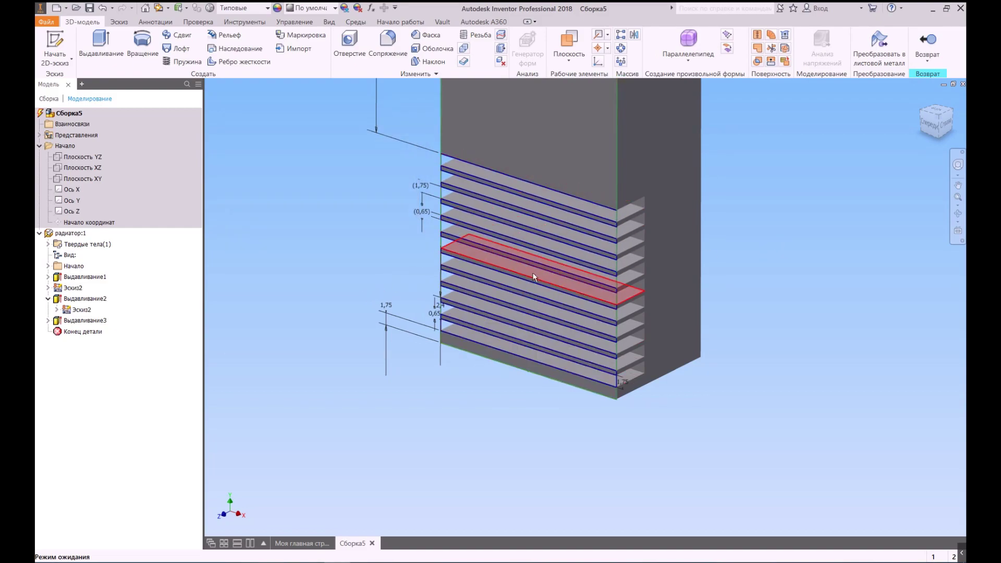
Hide the groove sketch on the finned radiator block.
right_click(78, 310)
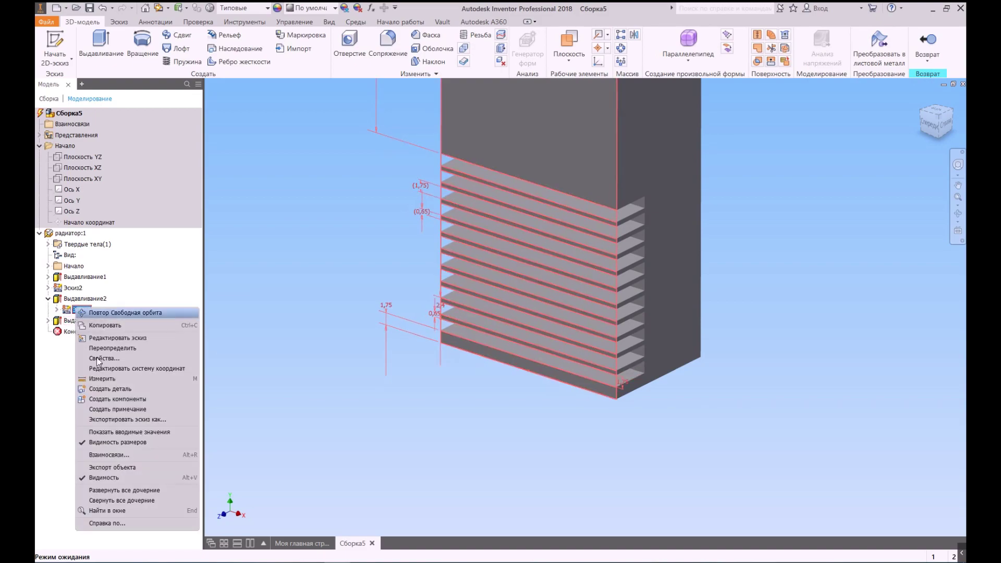
click(117, 479)
key(F4)
mouse_move(574, 292)
mouse_down()
mouse_move(711, 246)
mouse_move(787, 251)
mouse_move(678, 245)
mouse_move(620, 278)
mouse_up()
key(F5)
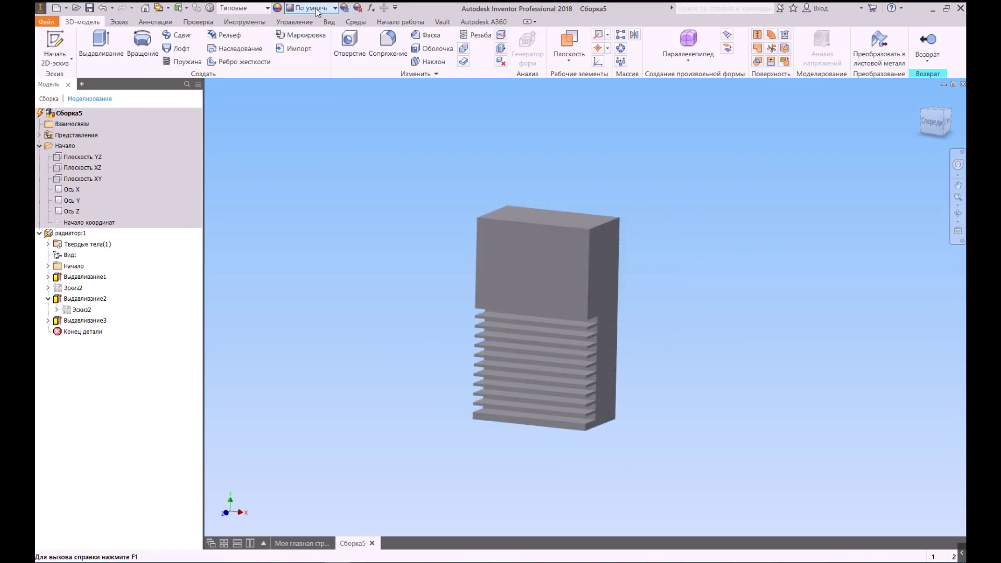
Apply an aluminium appearance to the radiator block.
click(317, 10)
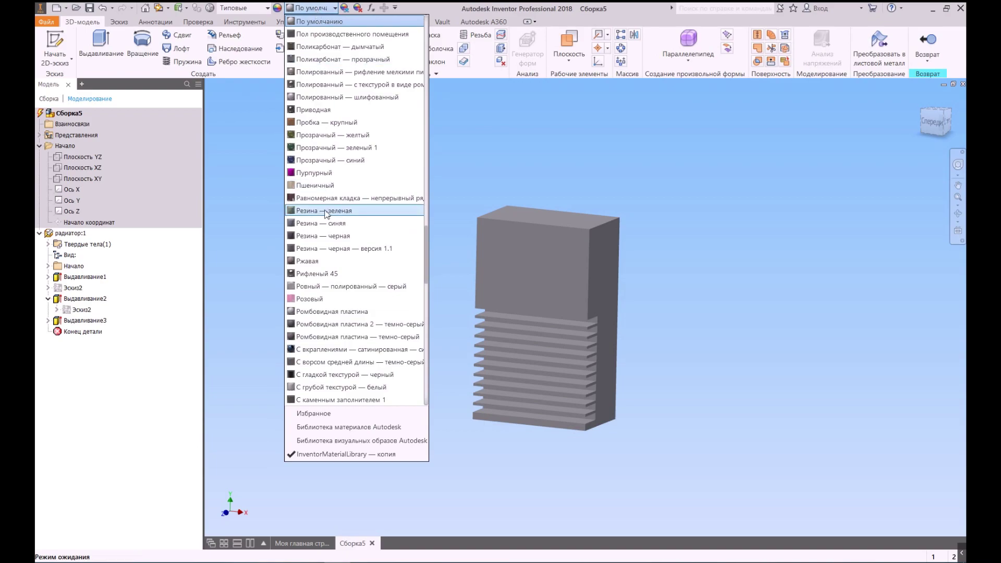
scroll(328, 230, up, 20)
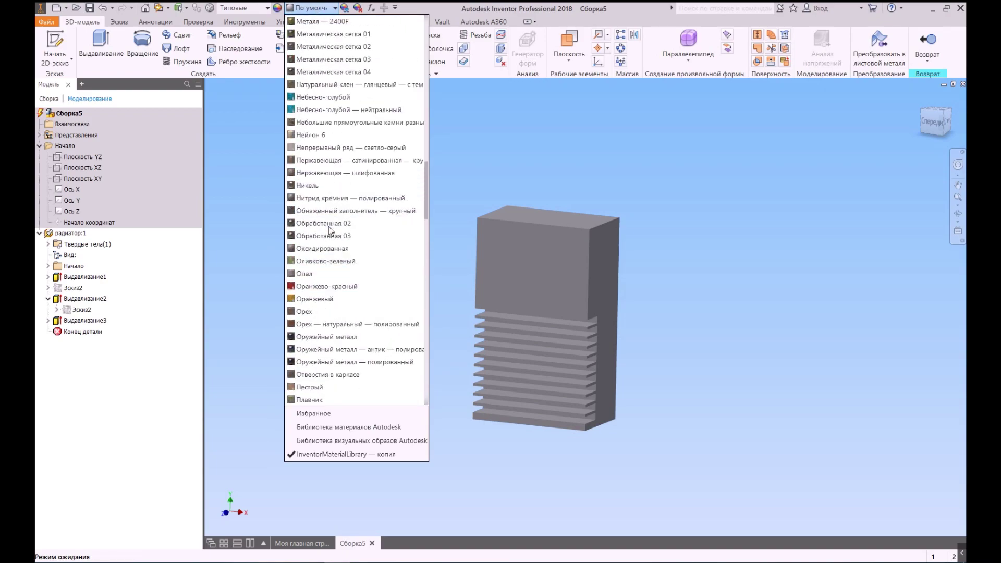
scroll(355, 156, up, 5)
click(313, 22)
key(F4)
drag(660, 369, 676, 350)
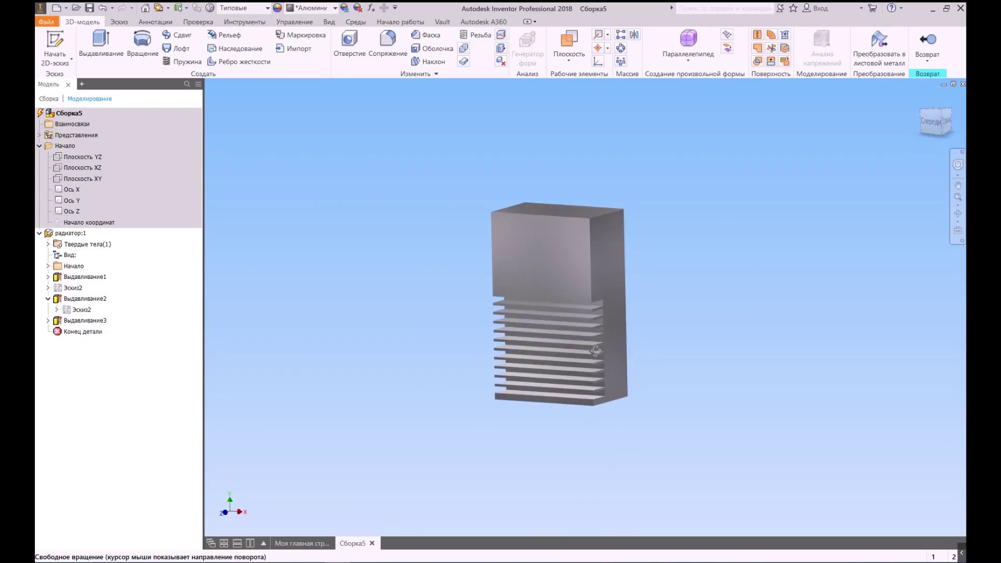
drag(596, 350, 605, 349)
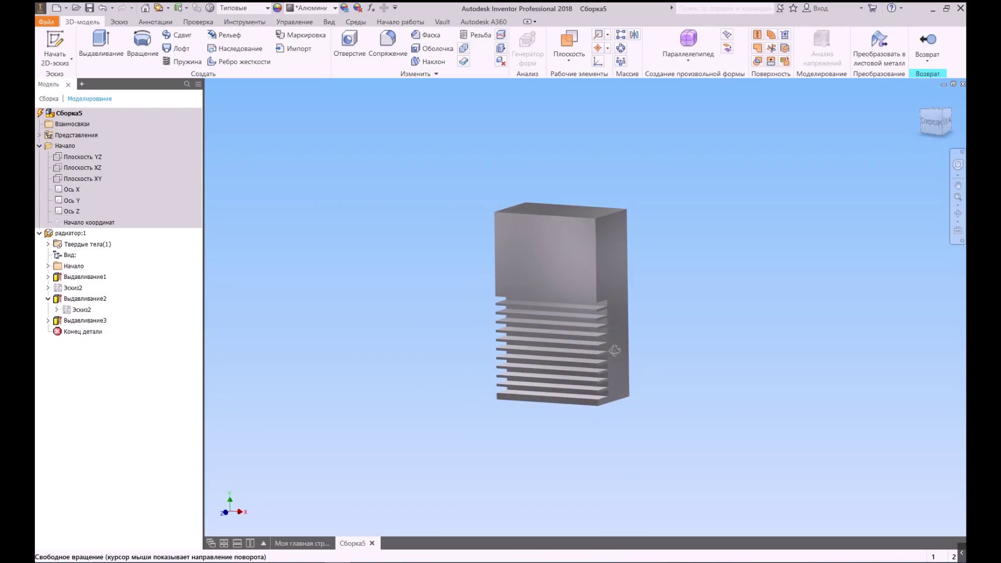
drag(810, 313, 656, 331)
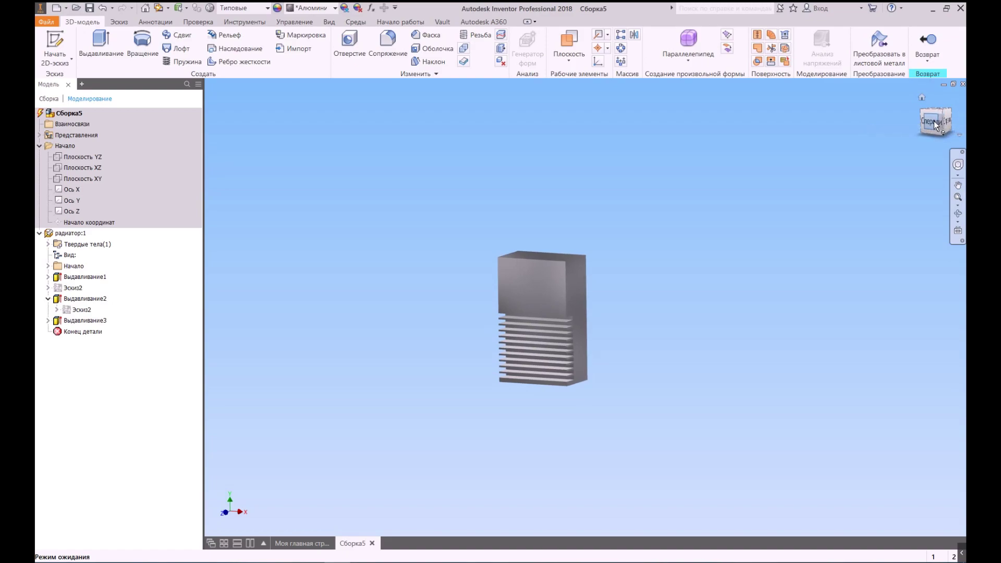
click(936, 124)
click(955, 120)
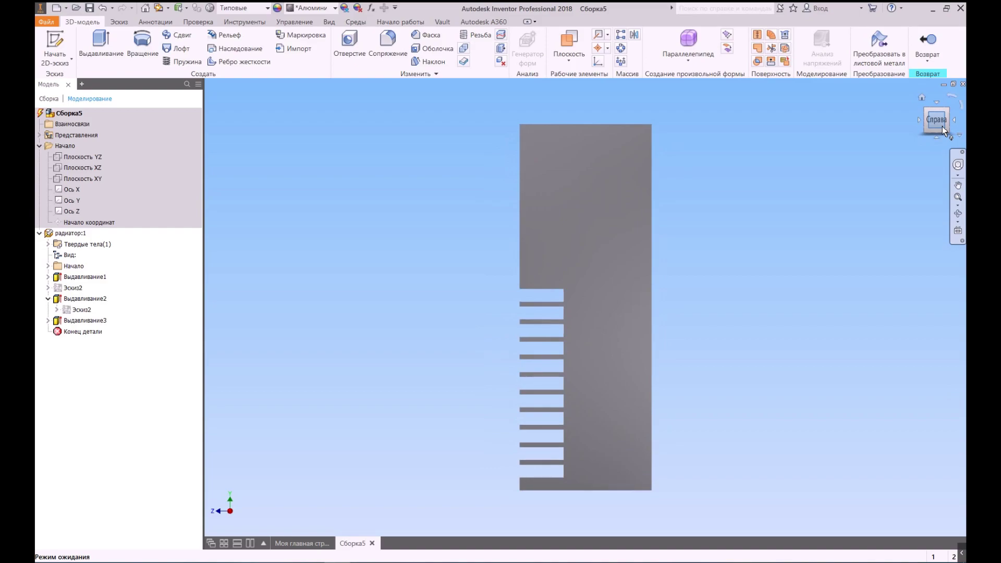
Inspect the finned radiator block from several sides, including its back.
scroll(615, 250, down, 3)
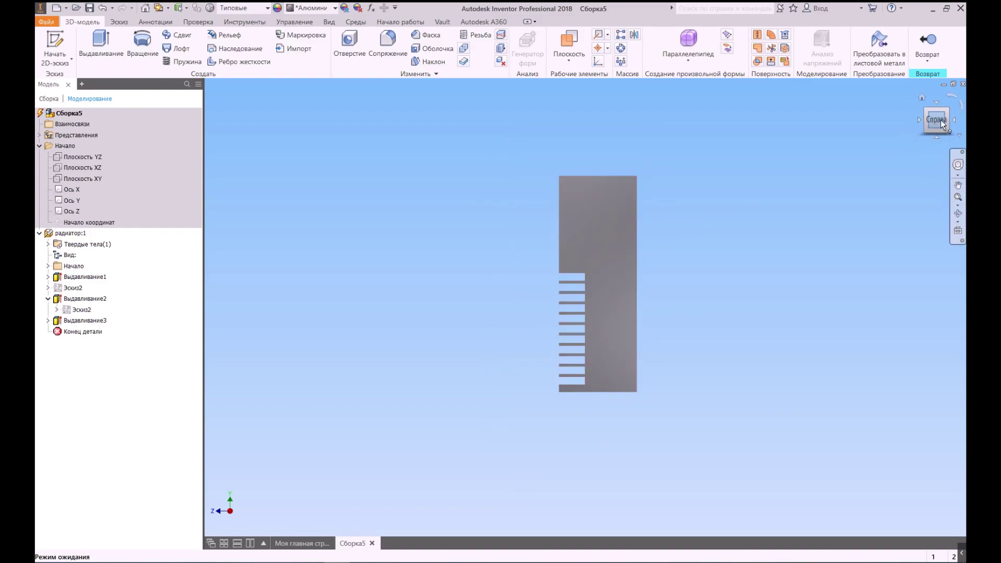
shift+middle_drag(638, 270, 621, 250)
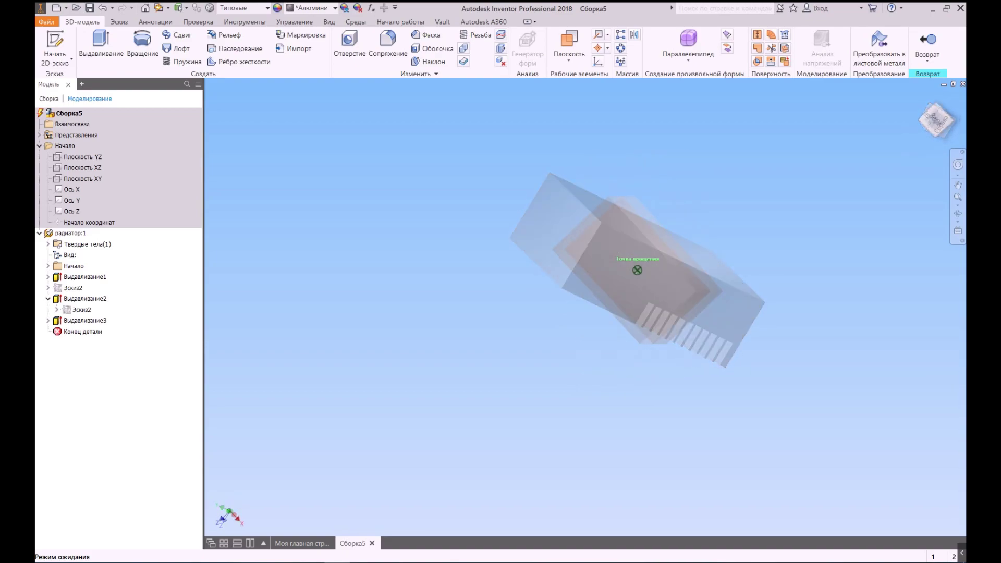
shift+middle_drag(637, 270, 599, 263)
shift+middle_drag(600, 264, 563, 266)
click(913, 218)
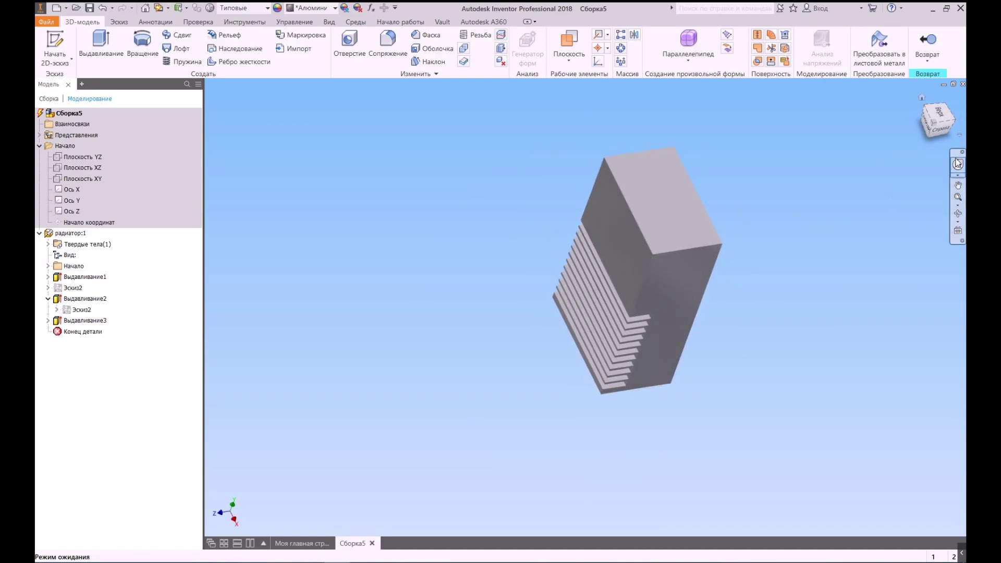
click(959, 215)
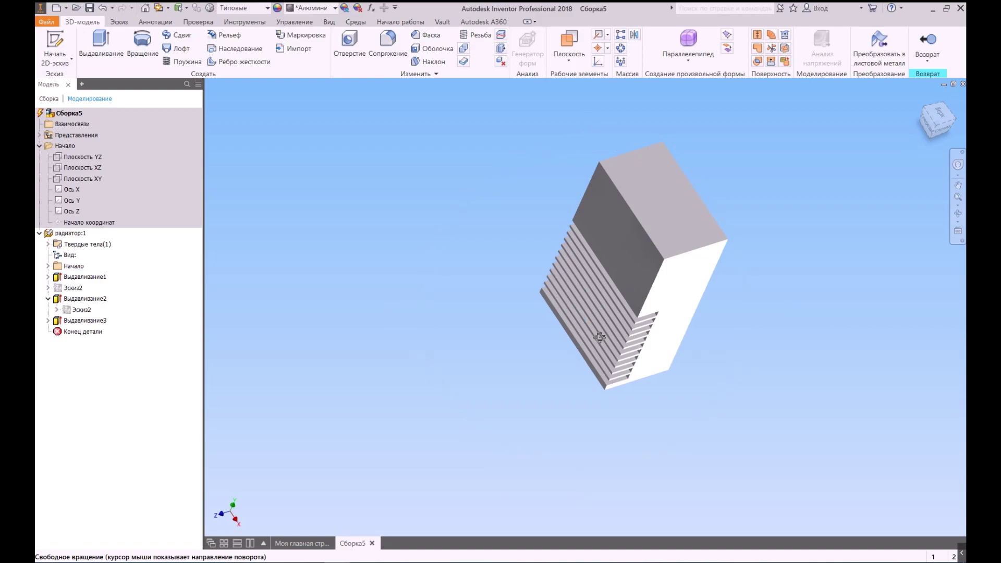
middle_drag(600, 323, 642, 285)
drag(803, 317, 905, 329)
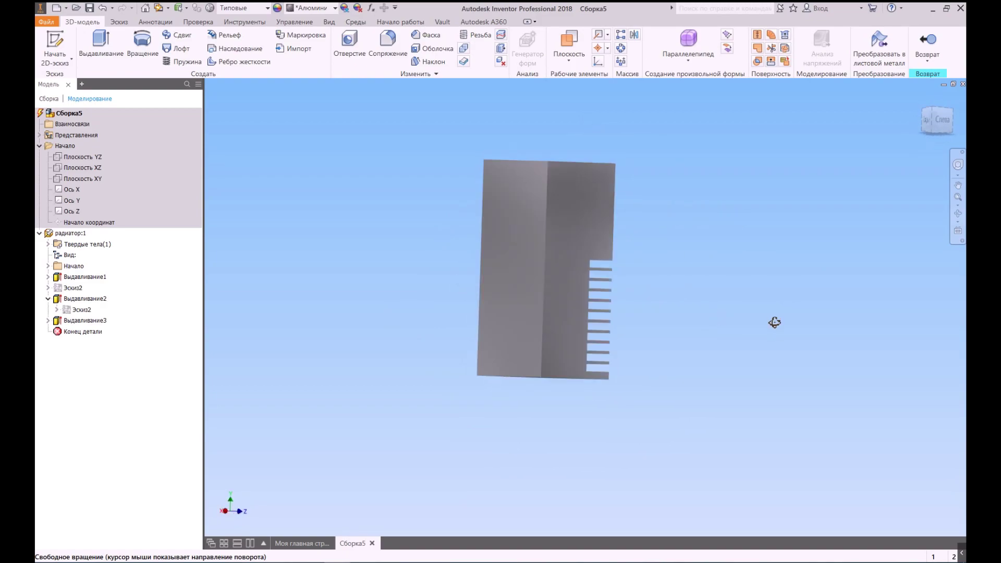
key(Escape)
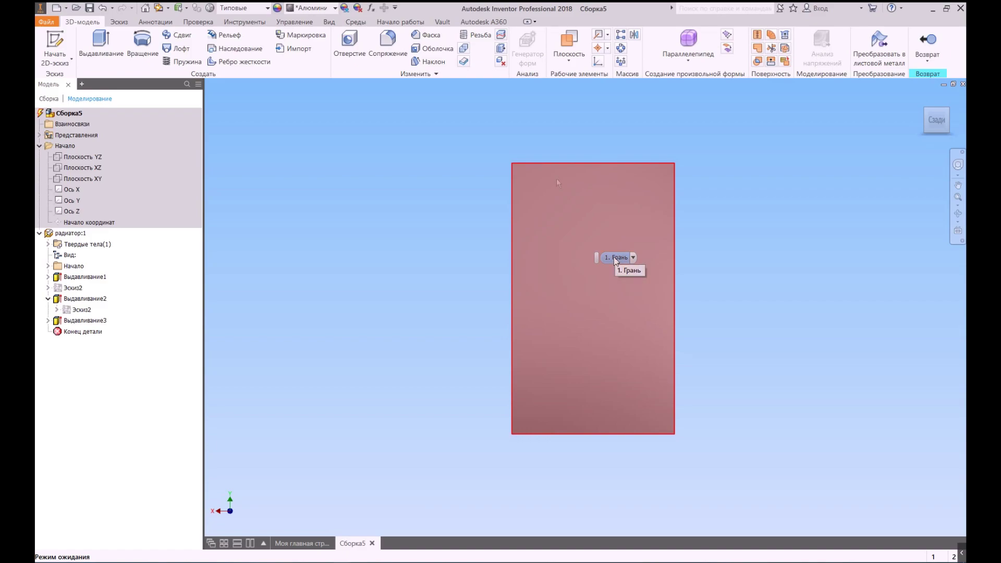
Start a sketch on the block's back face and draw vertical and horizontal construction lines from the origin.
click(568, 198)
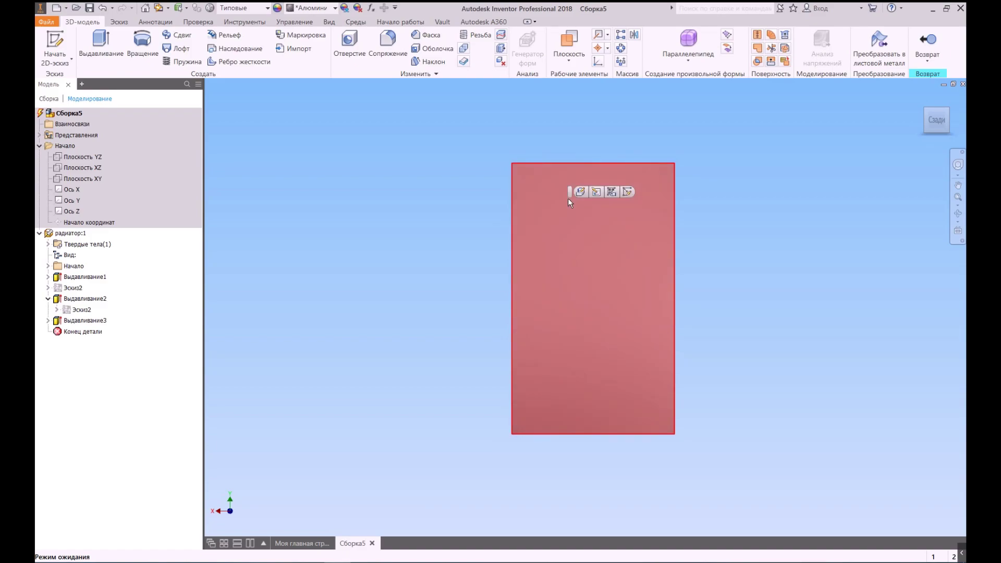
click(628, 193)
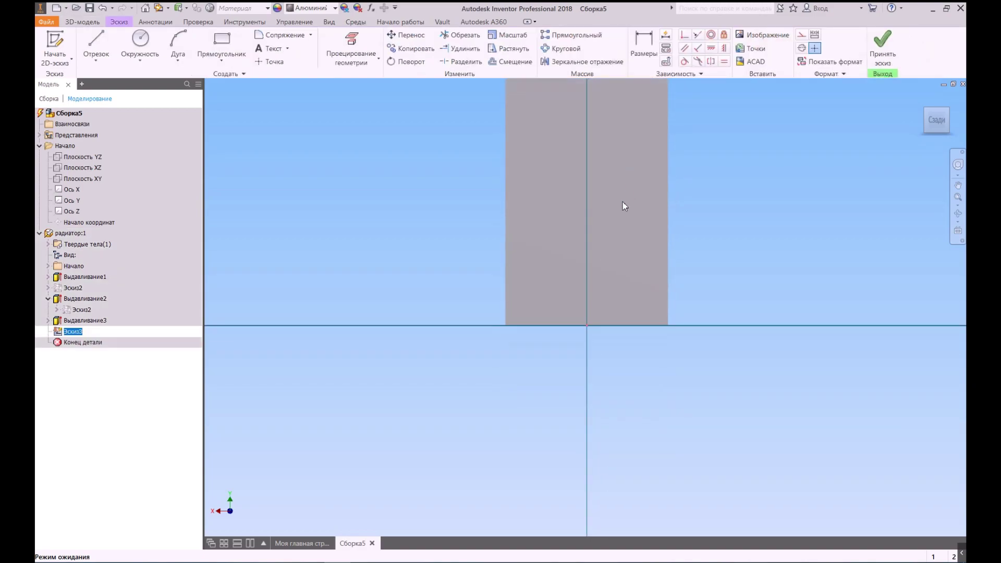
click(96, 64)
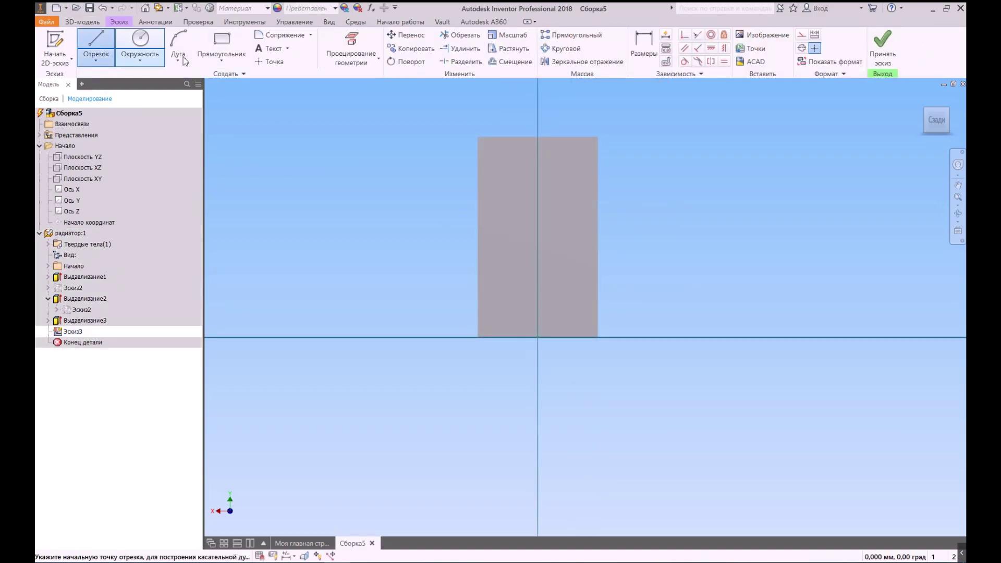
click(803, 36)
click(538, 337)
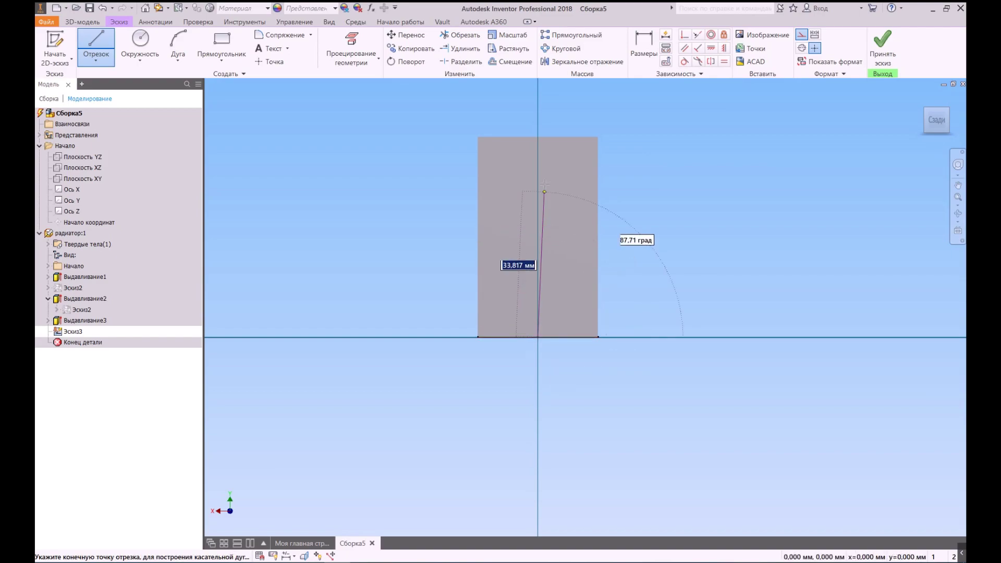
click(539, 113)
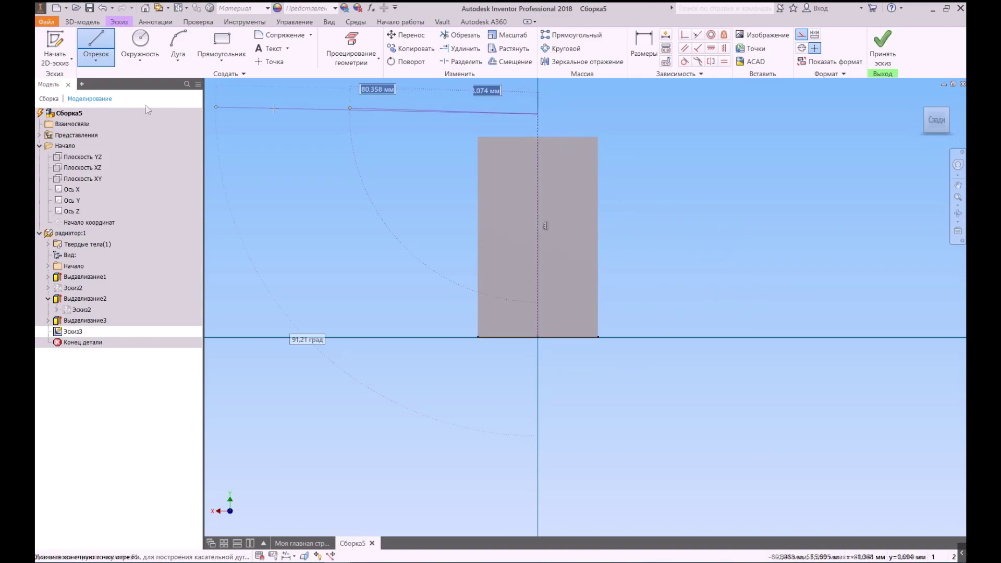
click(99, 41)
scroll(553, 182, down, 2)
key(Escape)
Project the outline of the block's back face into the sketch as construction geometry.
click(354, 40)
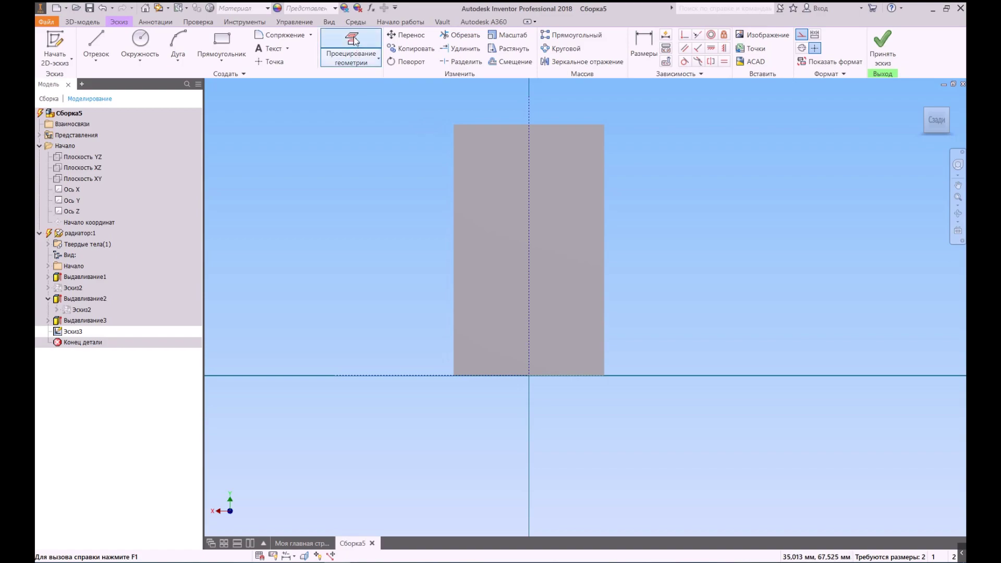
click(356, 40)
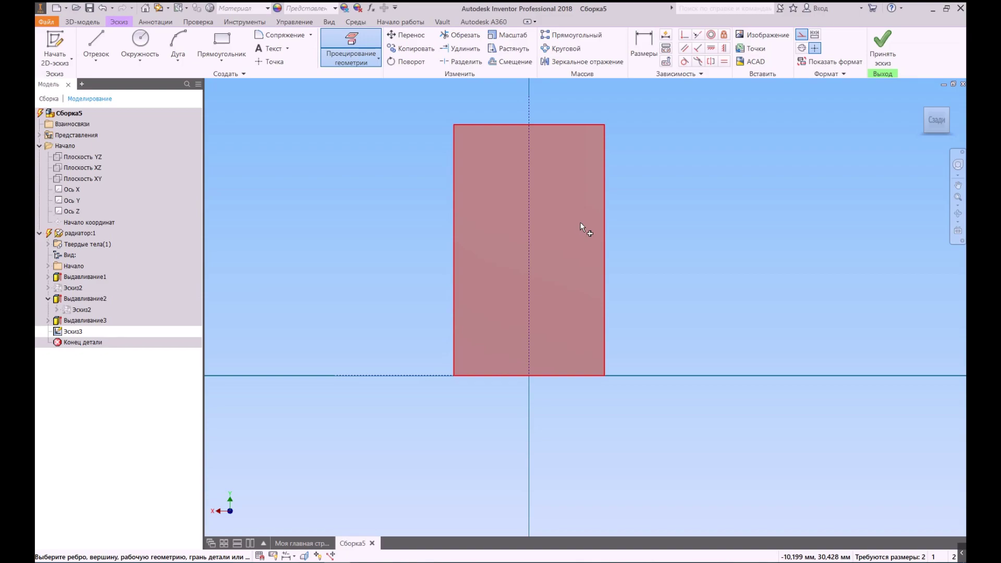
right_click(671, 180)
click(671, 148)
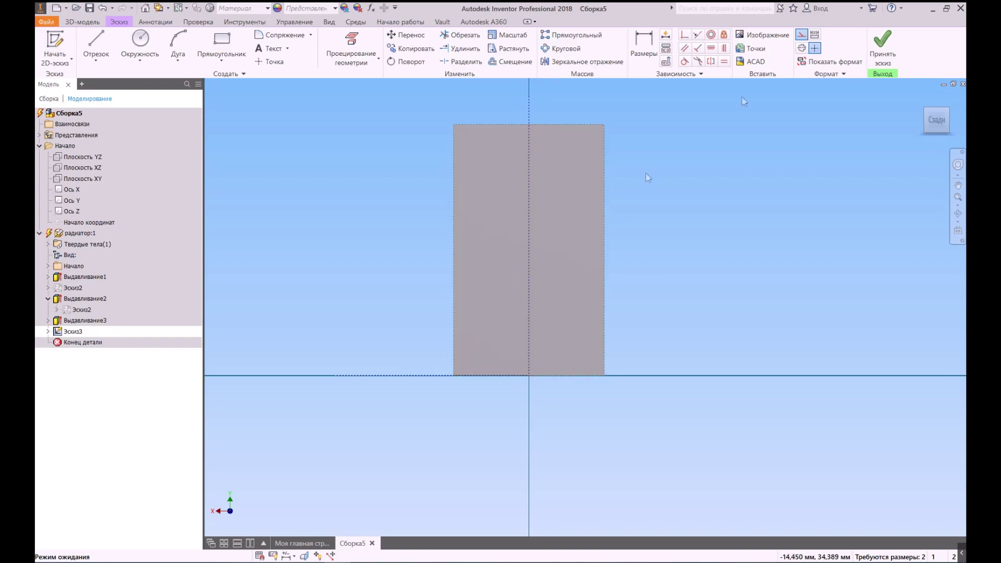
Draw two 50 mm vertical construction lines between the block's top and bottom edges, one on each side of the centre line.
click(801, 36)
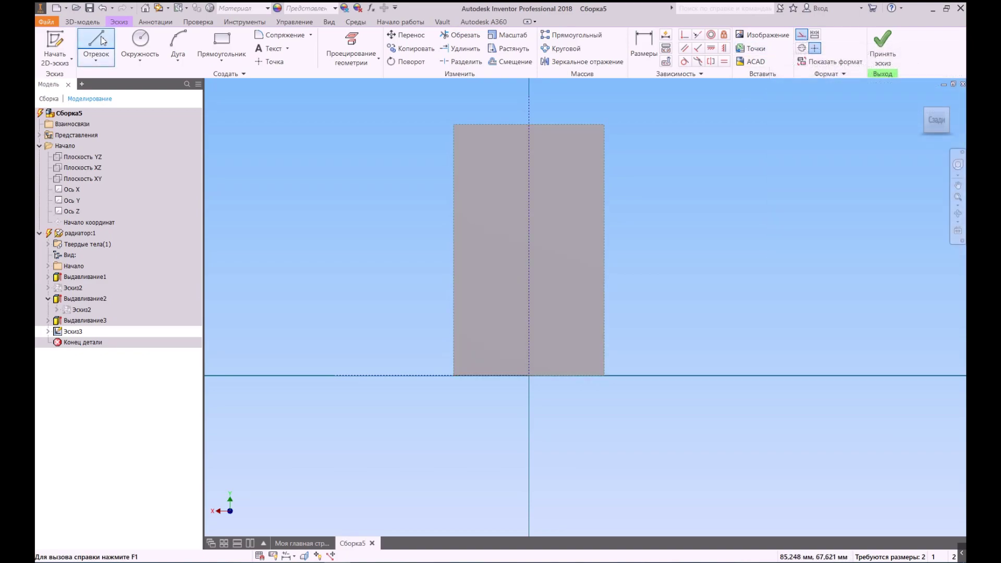
click(99, 42)
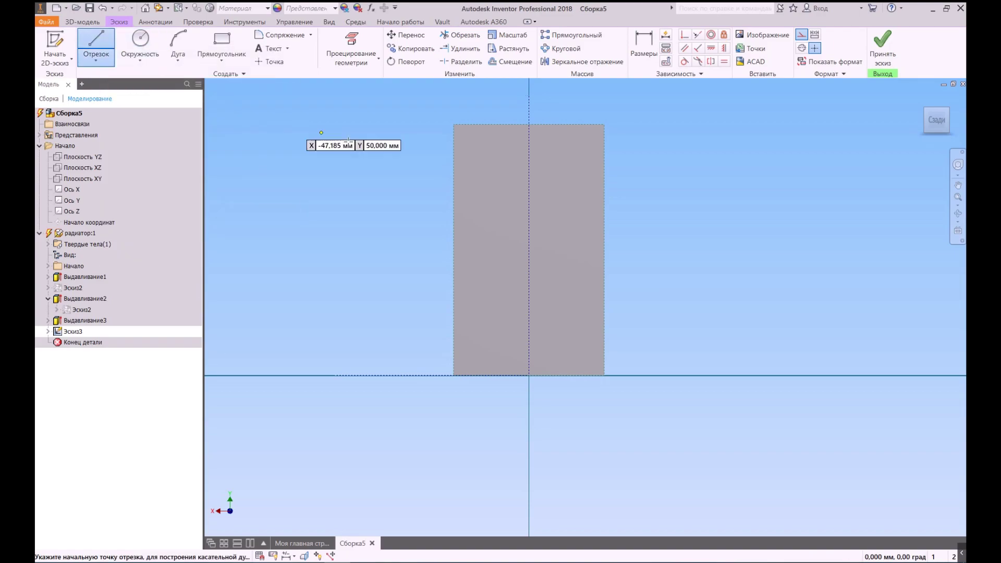
click(483, 125)
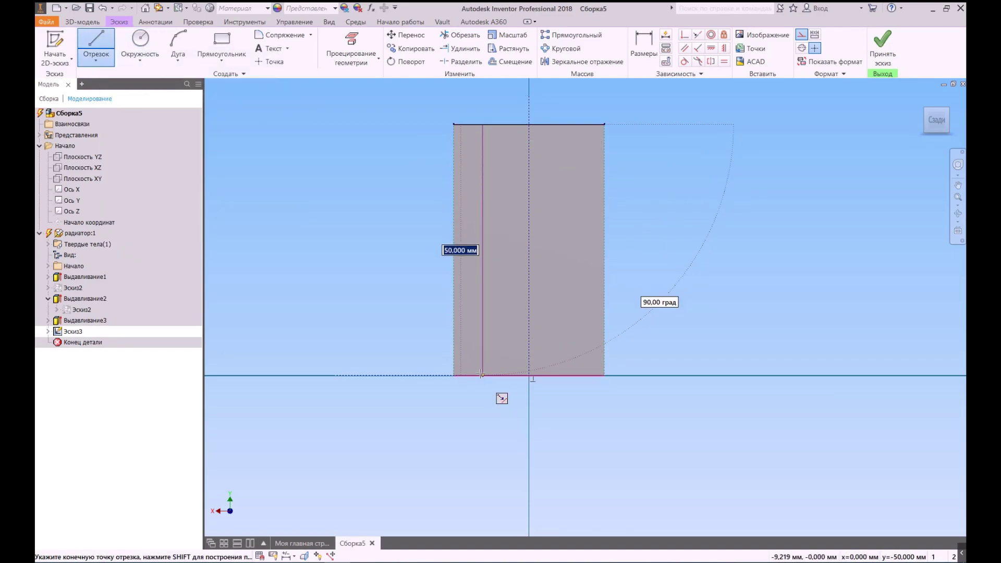
click(486, 372)
click(575, 124)
click(576, 376)
key(Escape)
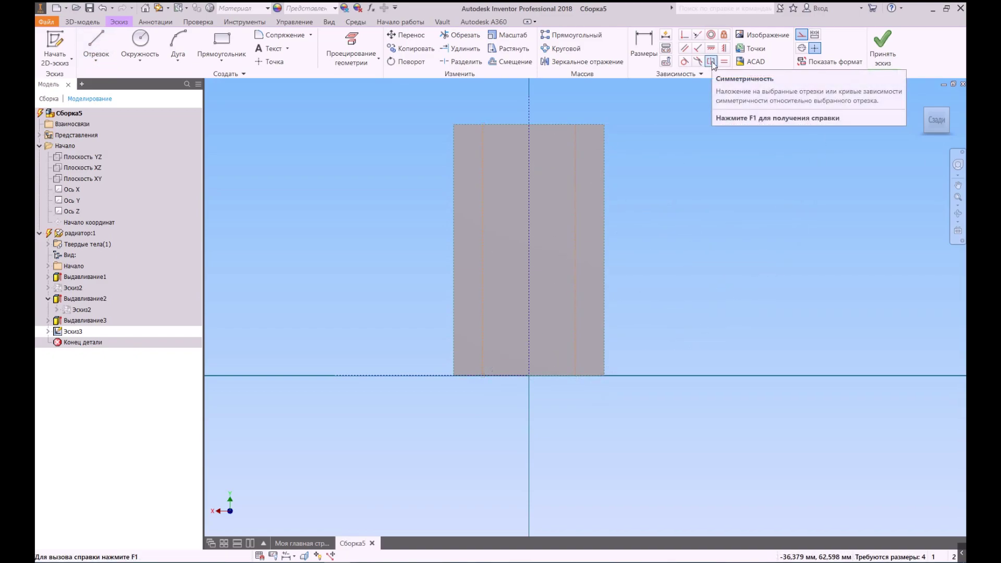
Constrain the two vertical construction lines to be symmetric about the centre line.
click(711, 62)
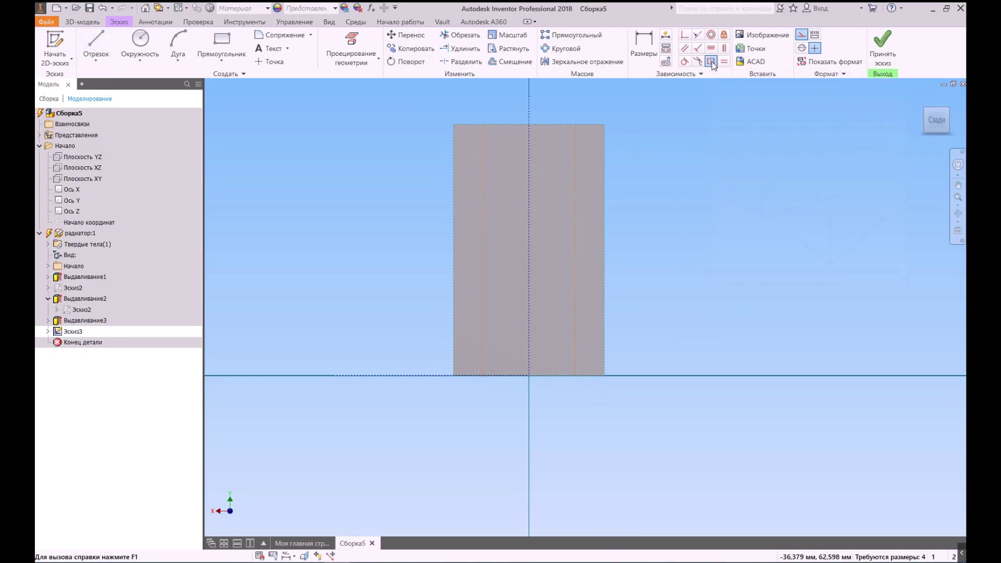
click(572, 223)
click(485, 220)
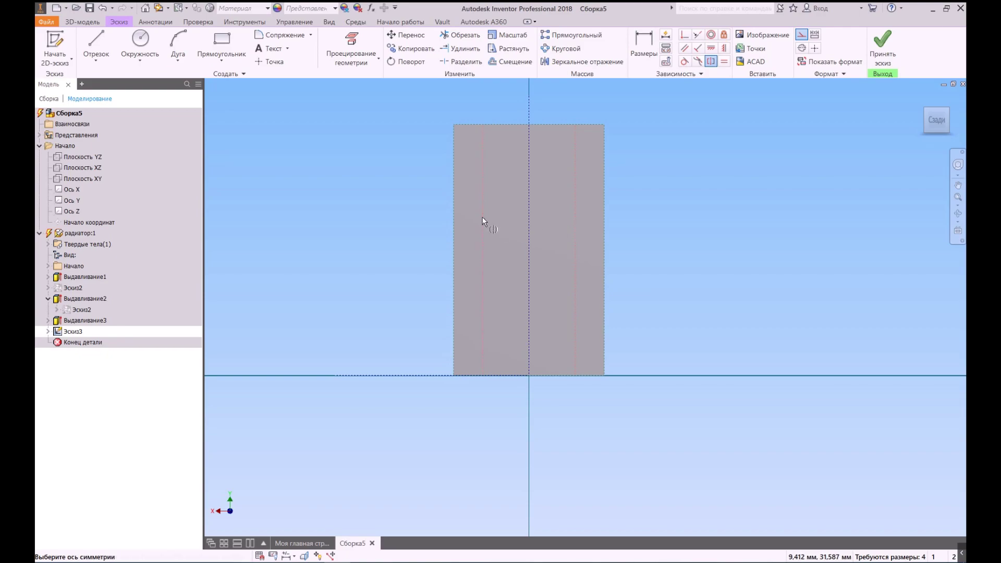
click(530, 209)
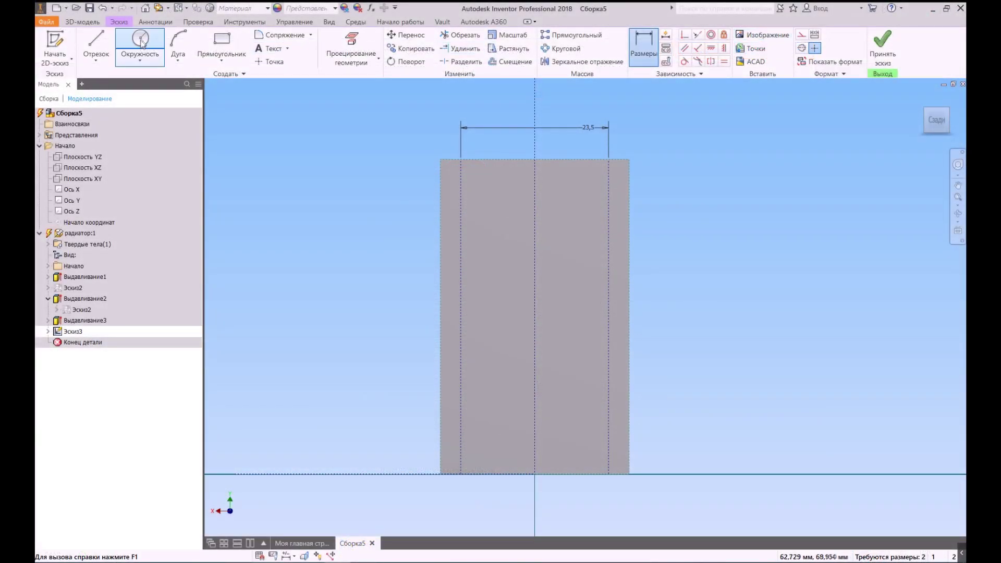
Draw a 3 mm diameter circle on each vertical construction line, level with each other near the block's top.
click(140, 42)
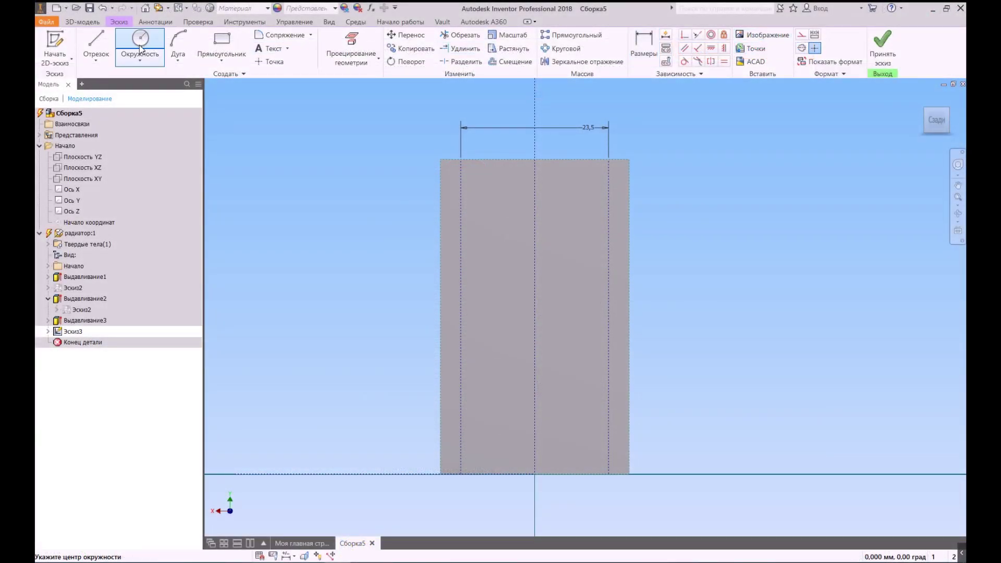
click(461, 207)
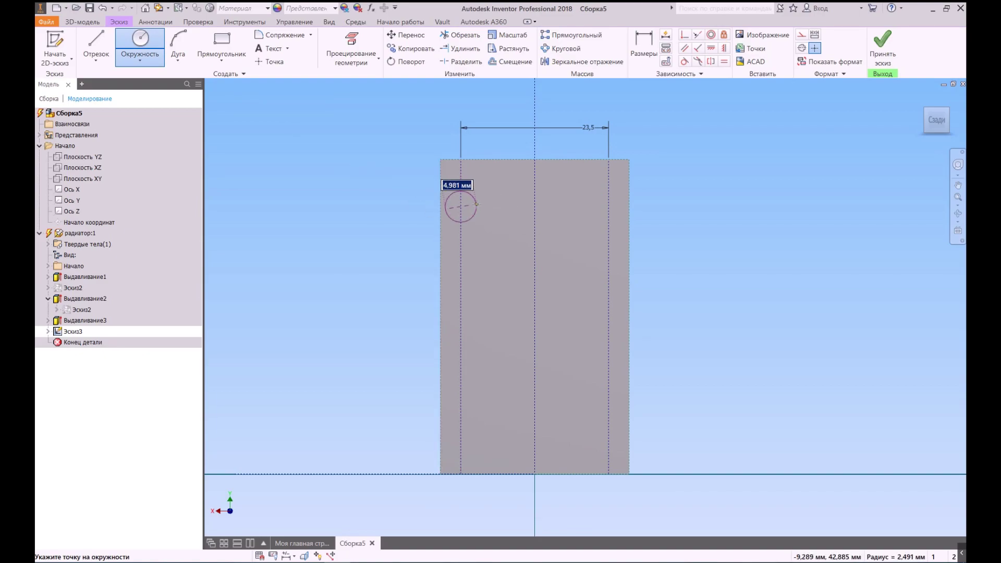
text(3)
key(Return)
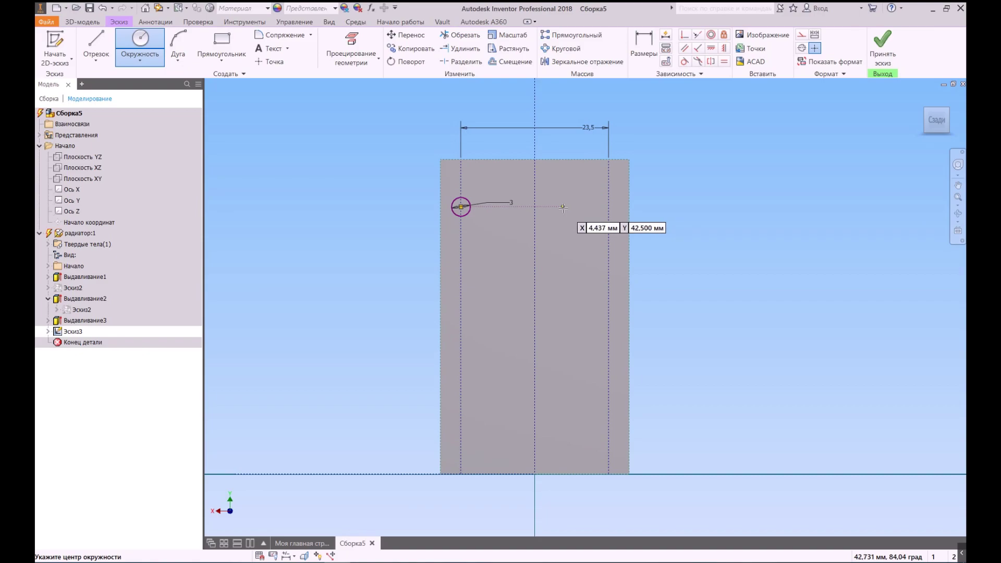
click(609, 206)
text(6)
key(Return)
Draw a 2 mm diameter circle on the left vertical construction line near the block's mid-height.
click(461, 321)
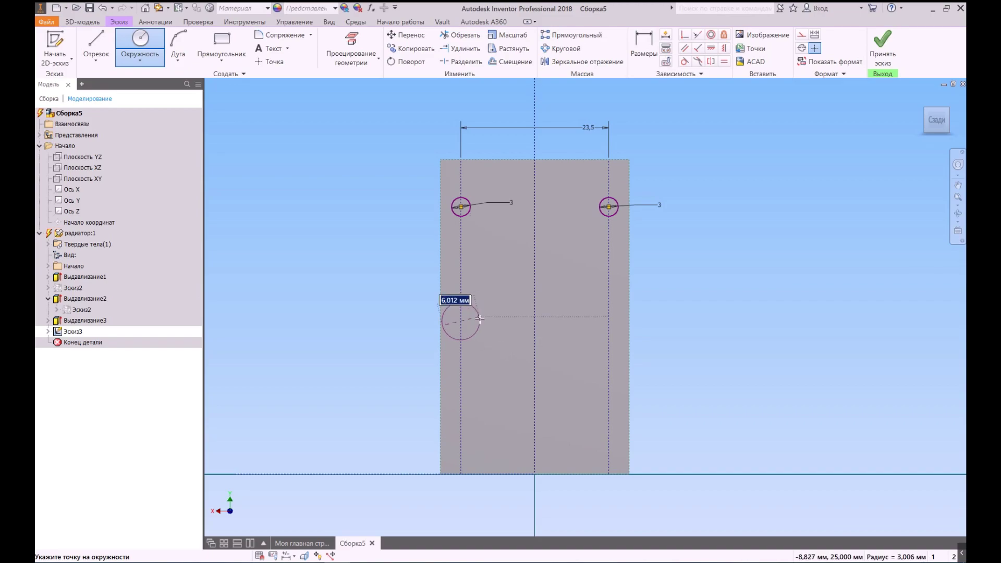
text(2)
key(Return)
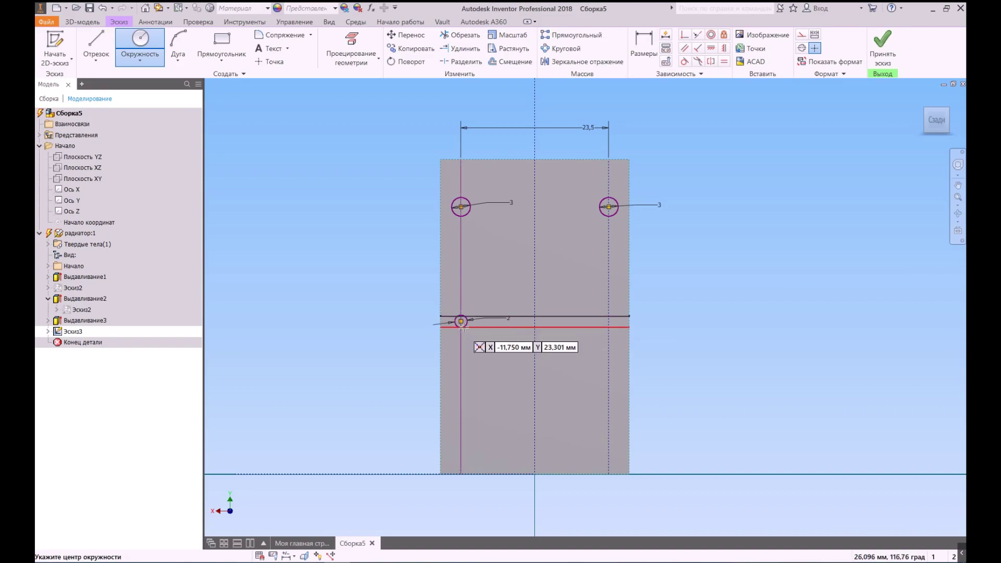
Set the diameter of the upper-left circle to 3.3 mm.
key(d)
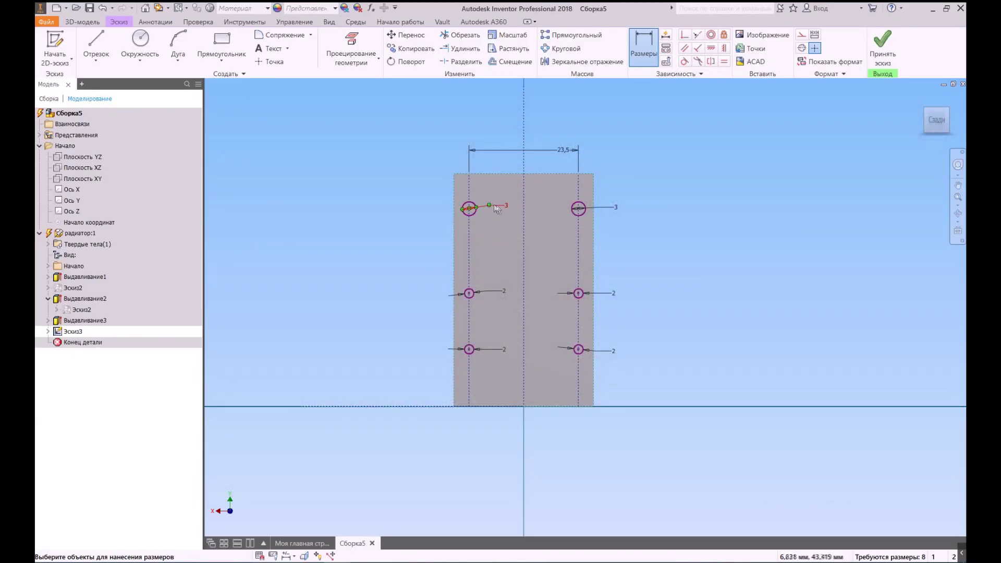
click(502, 206)
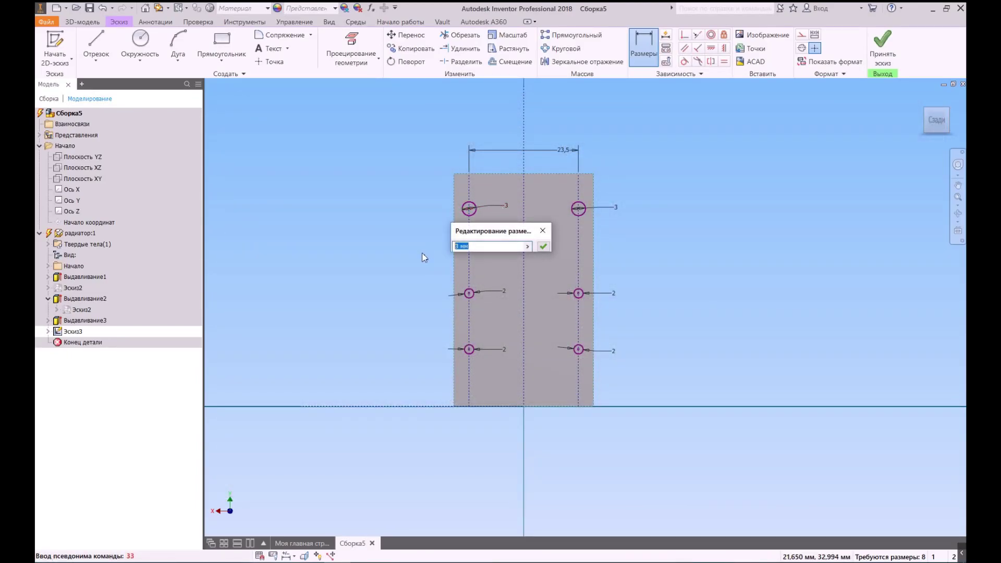
text(3,3)
key(Return)
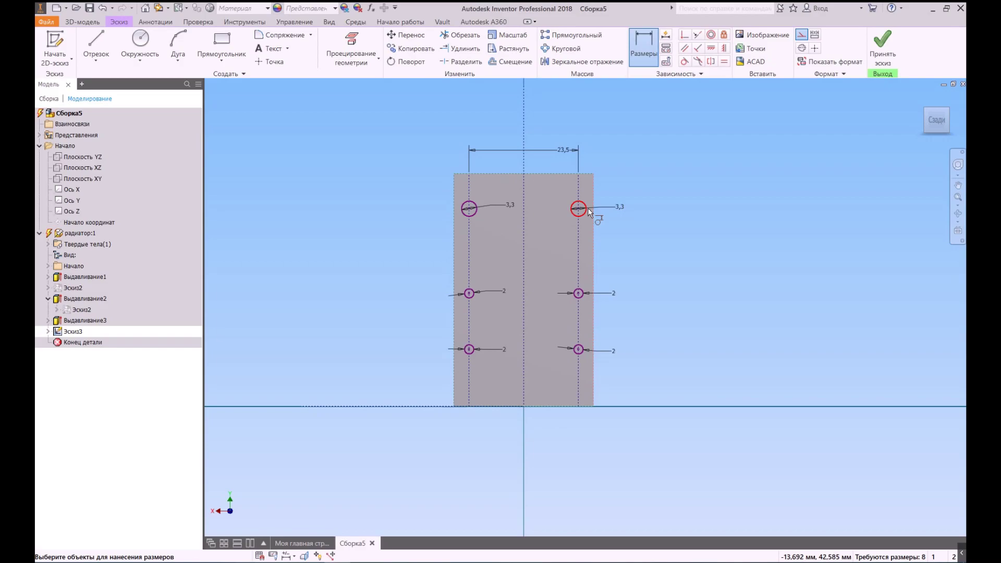
Add a driven dimension between the upper-right circle's outer edge and the block's adjacent side edge.
scroll(588, 209, up, 3)
scroll(585, 203, down, 2)
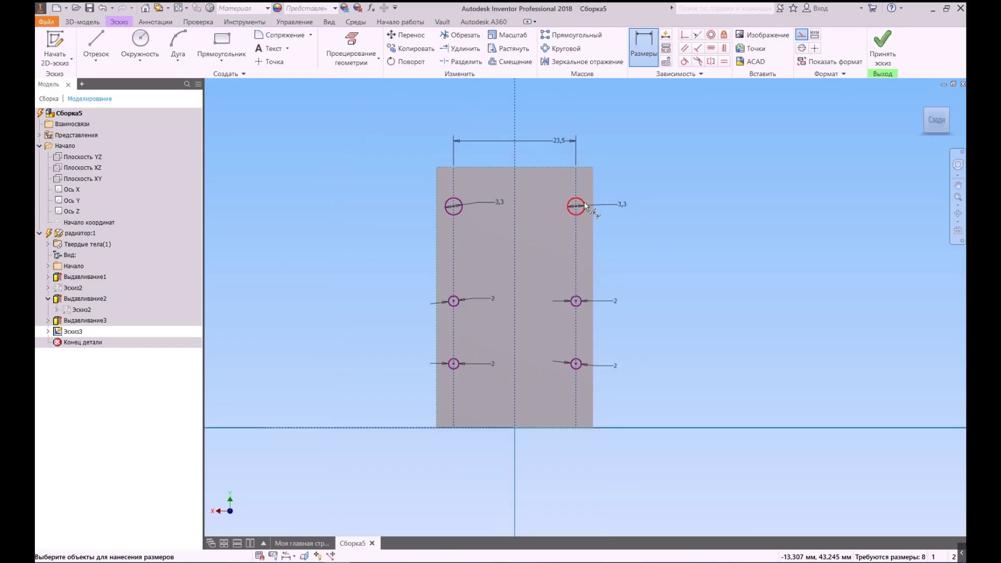
scroll(565, 205, up, 8)
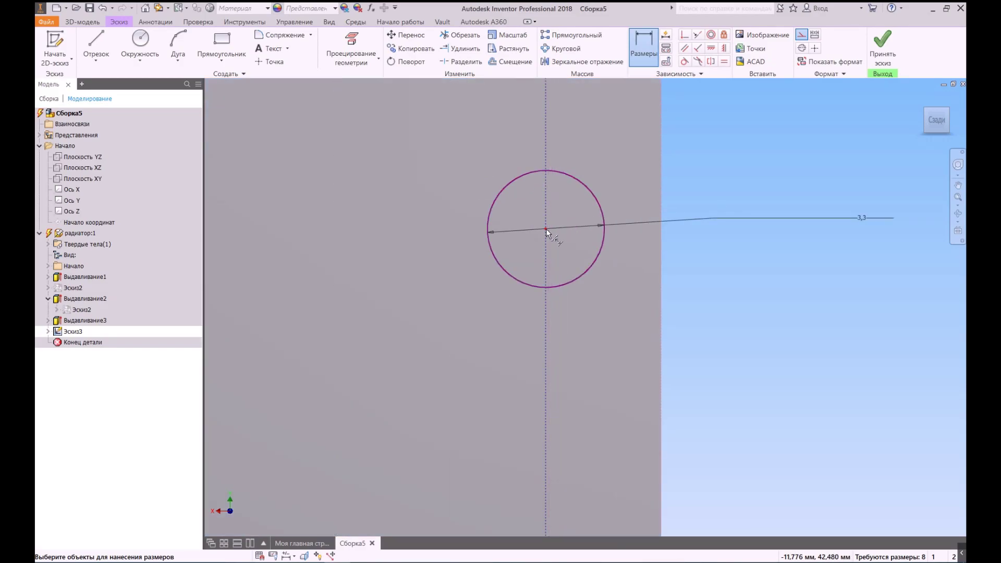
click(551, 222)
key(Escape)
click(548, 140)
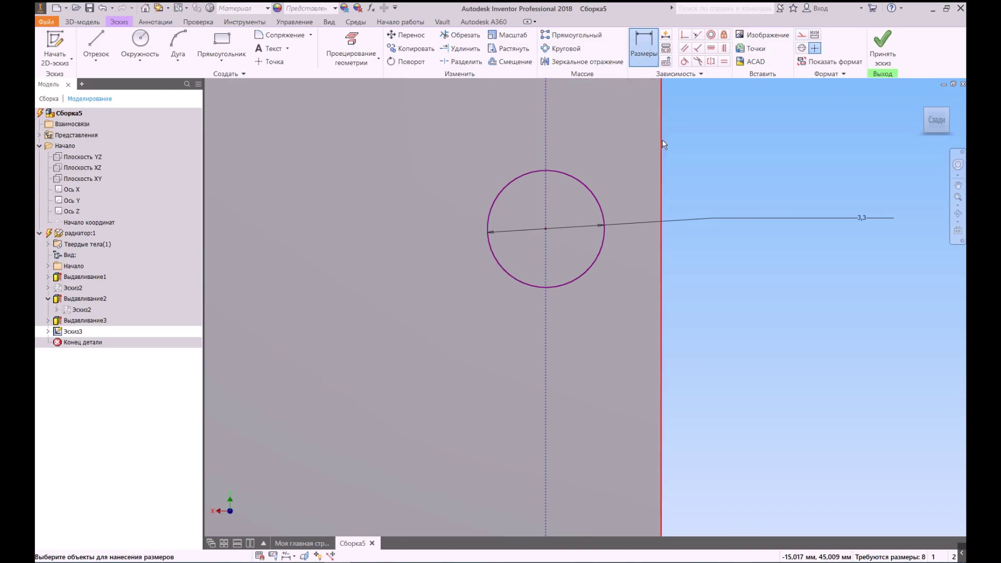
click(605, 229)
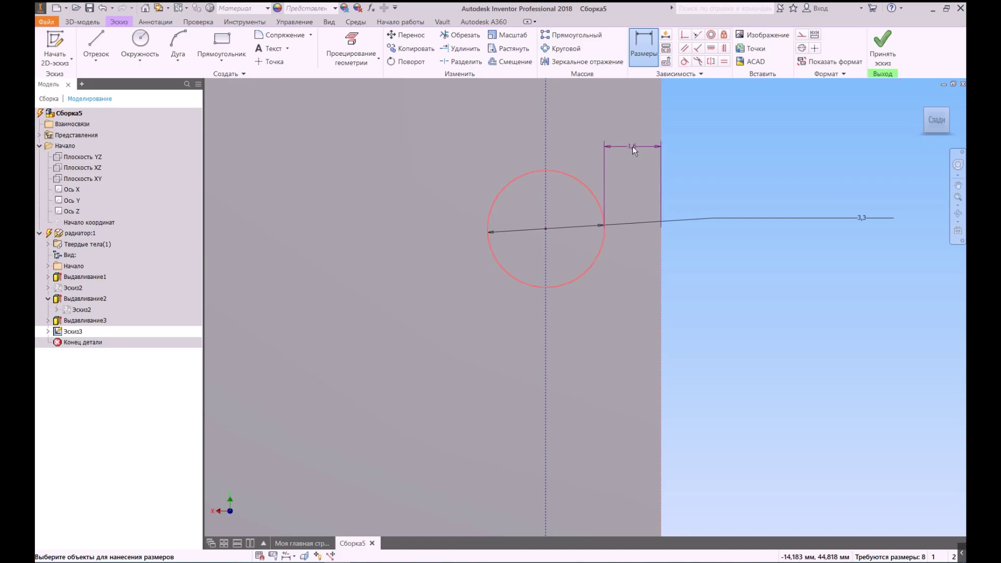
scroll(634, 146, down, 2)
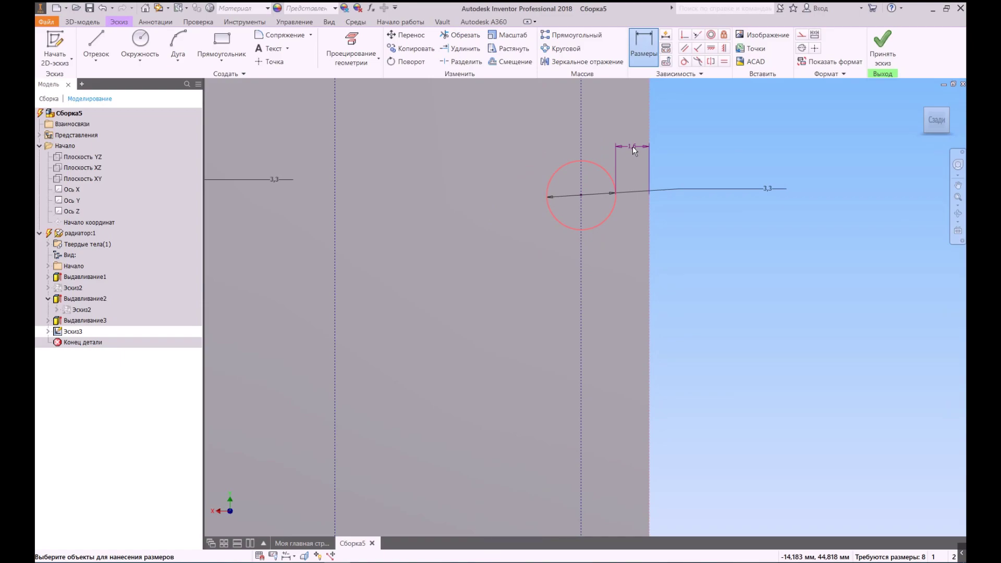
click(634, 146)
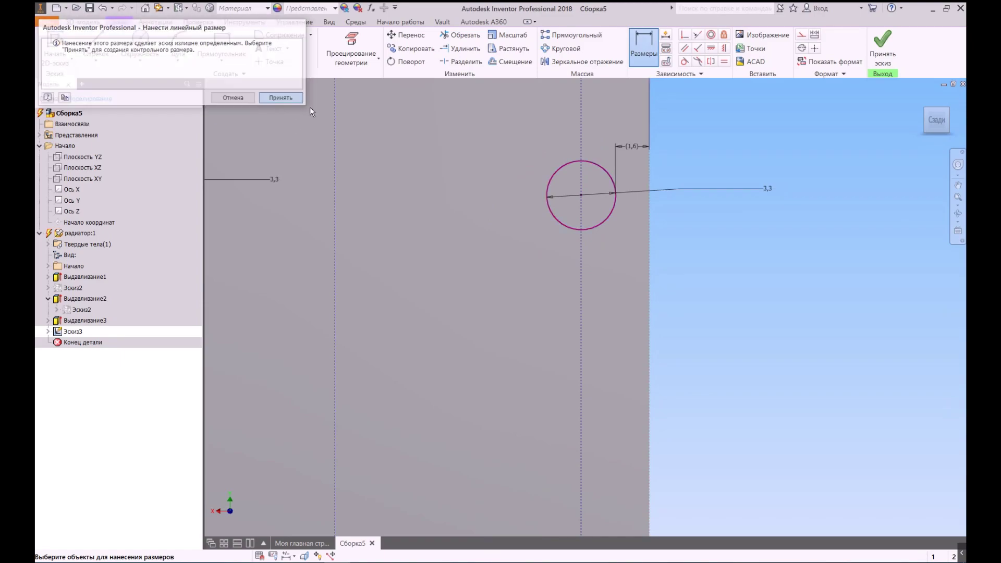
Accept the upper-right driven dimension and add a matching one between the upper-left circle's outer edge and the block's adjacent side edge.
click(280, 98)
scroll(634, 187, down, 3)
scroll(629, 165, up, 3)
scroll(629, 161, up, 3)
scroll(643, 219, down, 3)
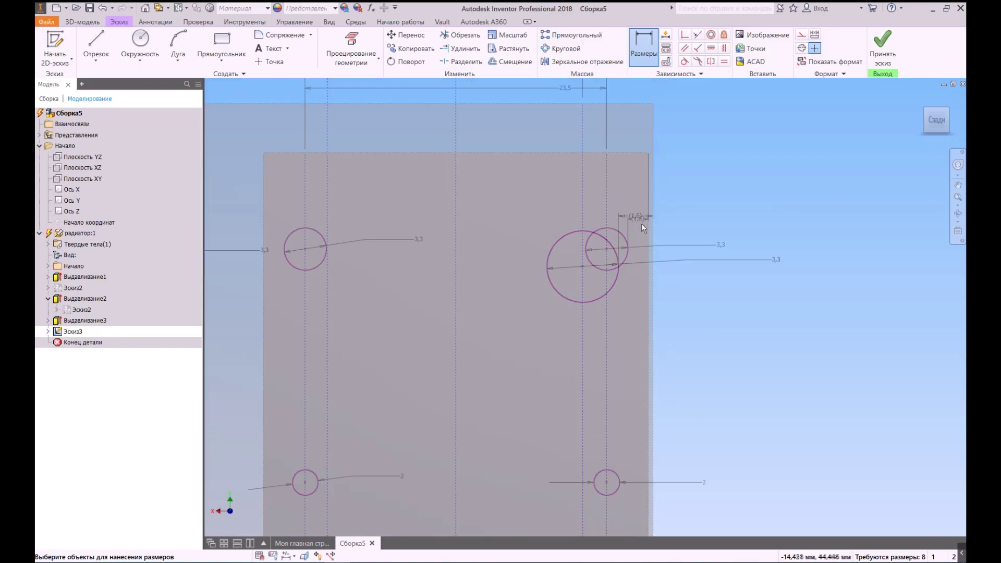
scroll(578, 192, down, 2)
scroll(577, 189, up, 3)
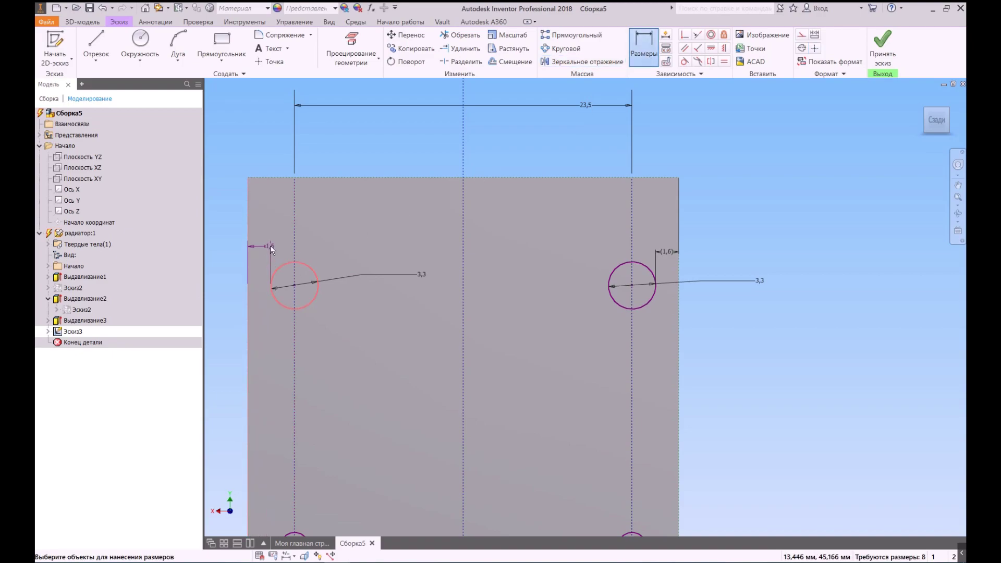
click(265, 243)
click(280, 98)
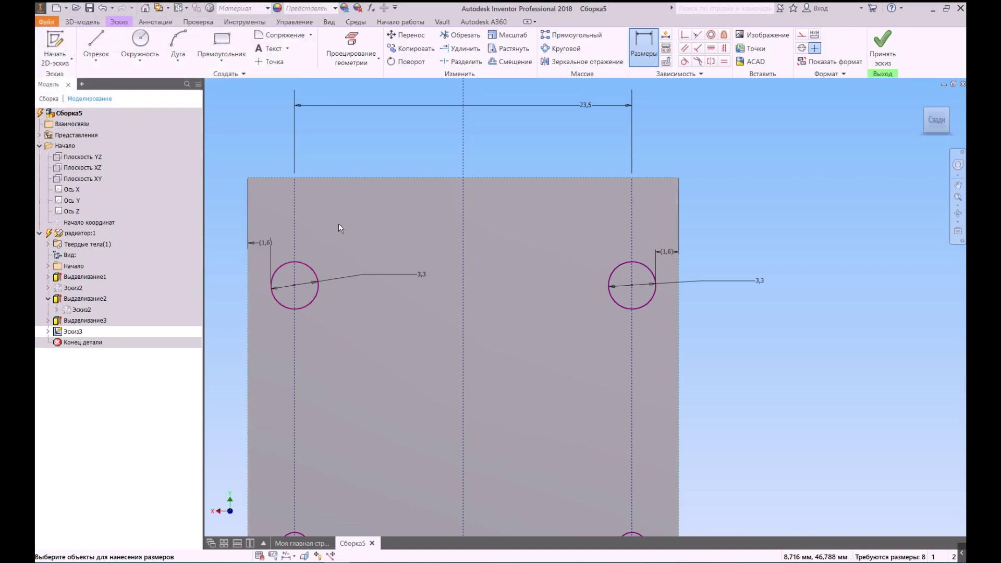
scroll(261, 245, up, 3)
scroll(313, 234, down, 2)
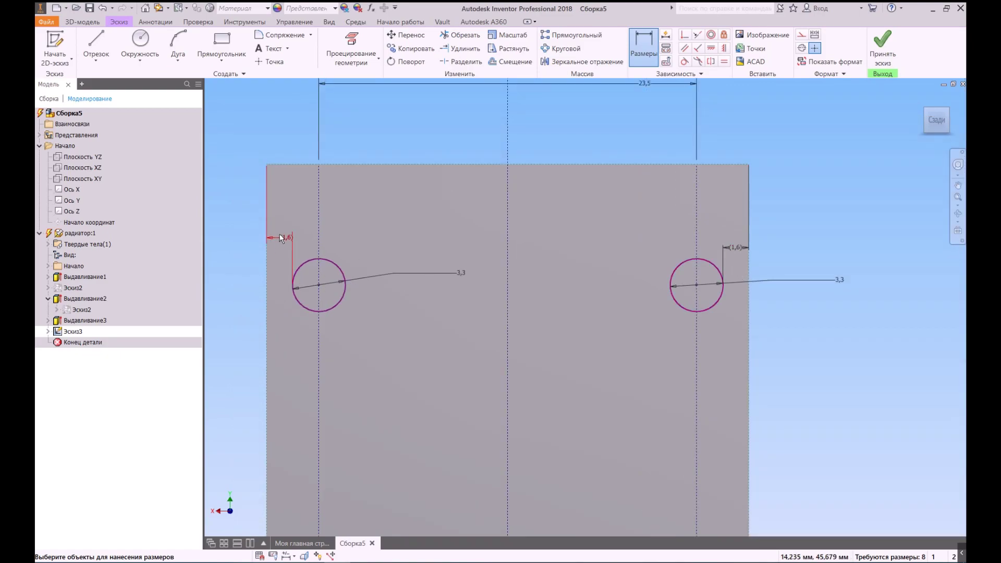
scroll(280, 229, down, 2)
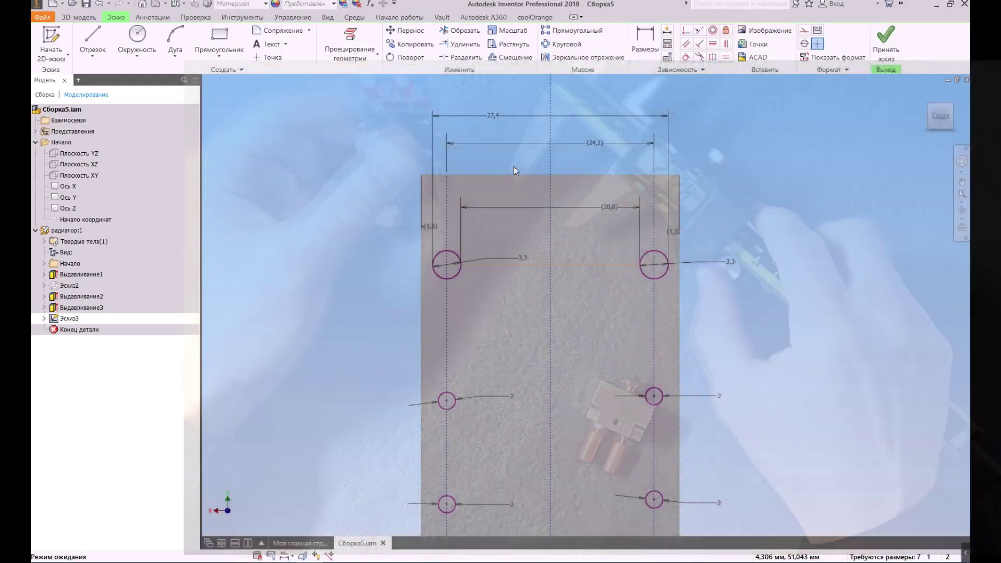
Set the overall distance across the outer edges of the two upper circles to 27.3 mm.
double_click(495, 115)
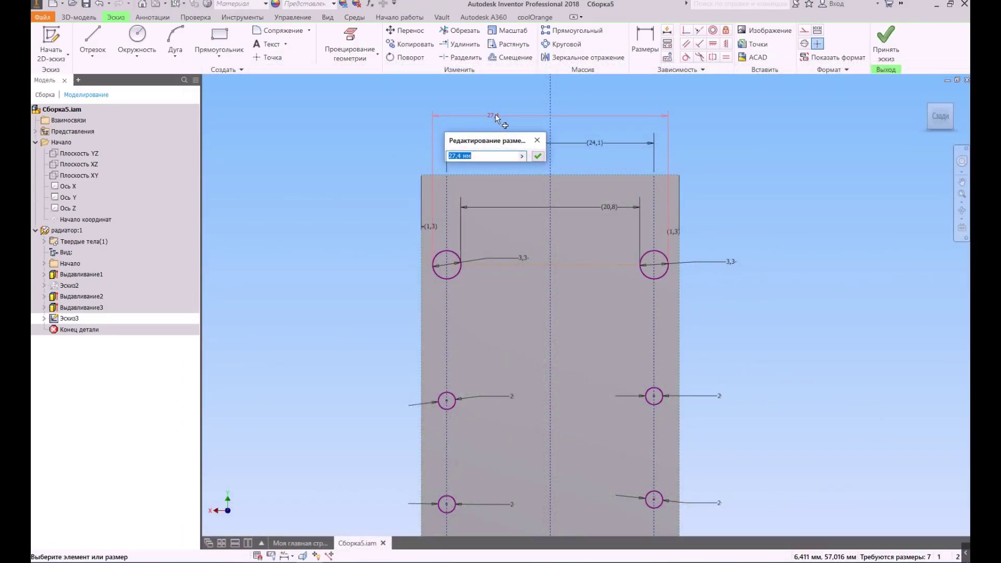
key(Return)
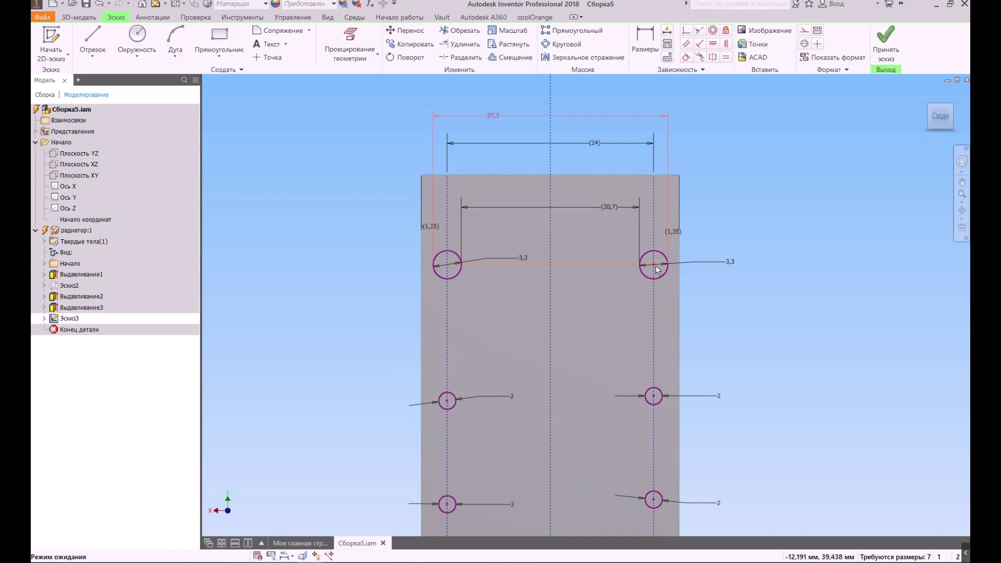
click(177, 562)
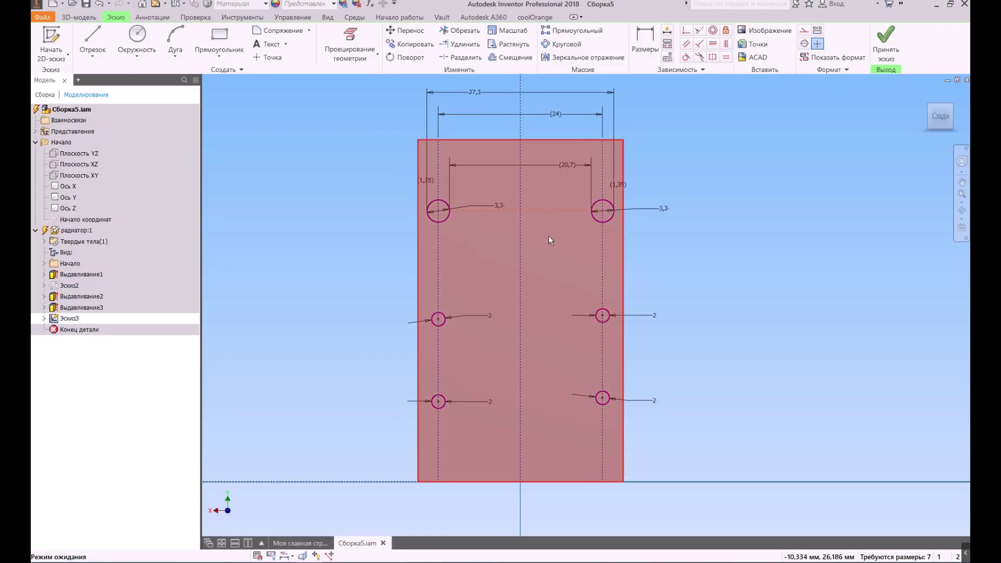
Draw a construction rectangle from the mid-height left circle's centre to the lower-right circle's centre.
click(225, 35)
click(805, 31)
click(438, 319)
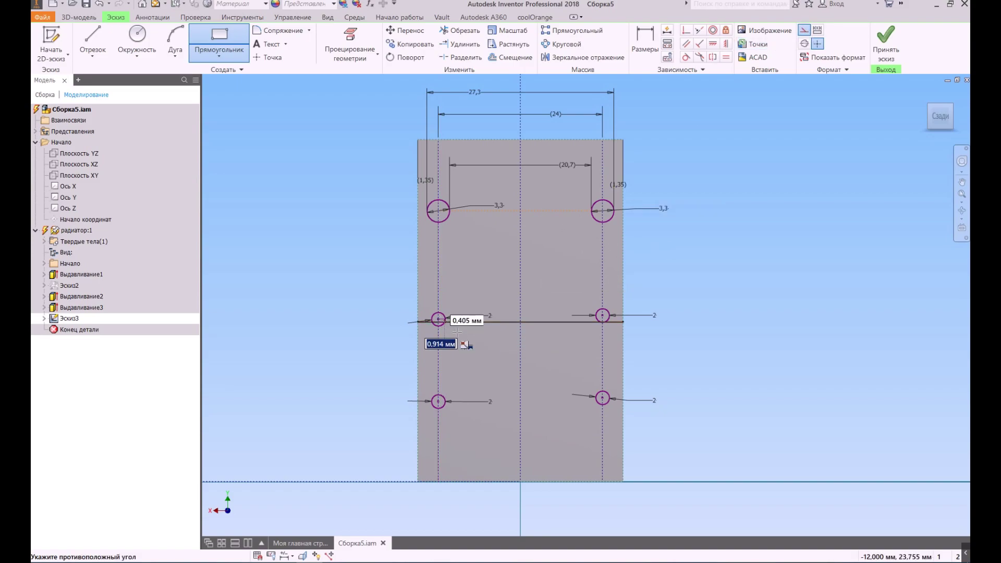
click(603, 398)
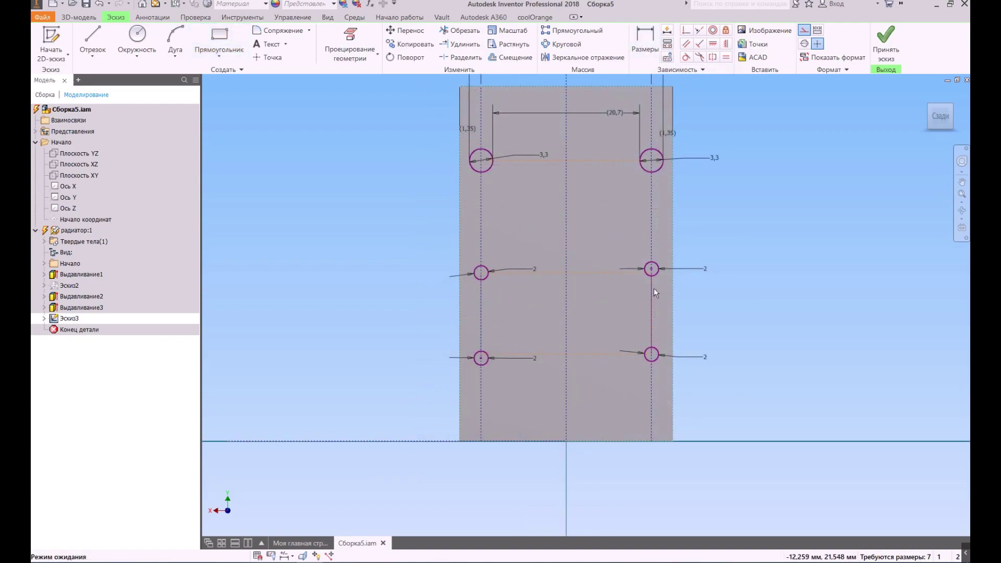
Dimension the construction rectangle's height as 24 mm.
click(646, 45)
scroll(584, 235, down, 3)
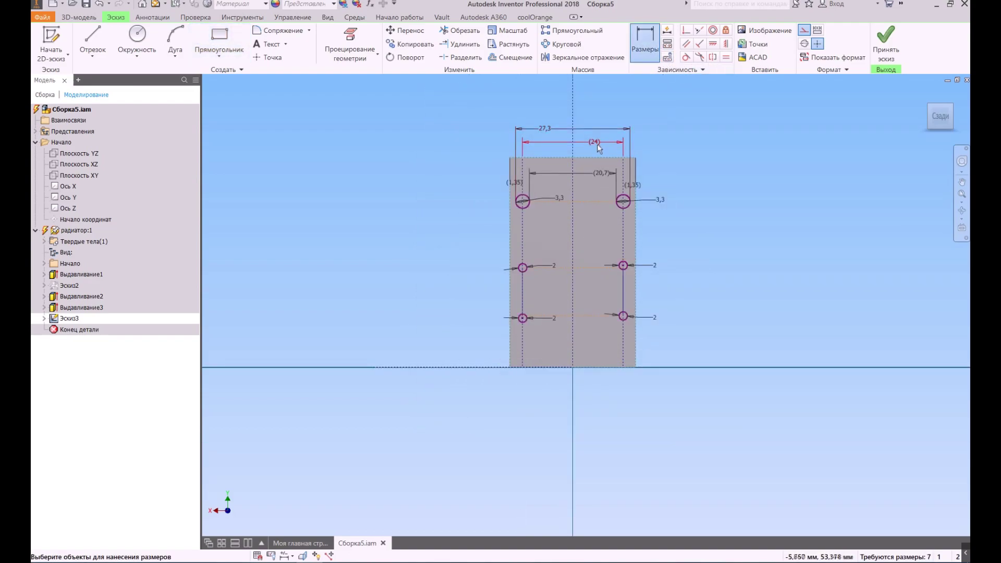
scroll(583, 293, up, 2)
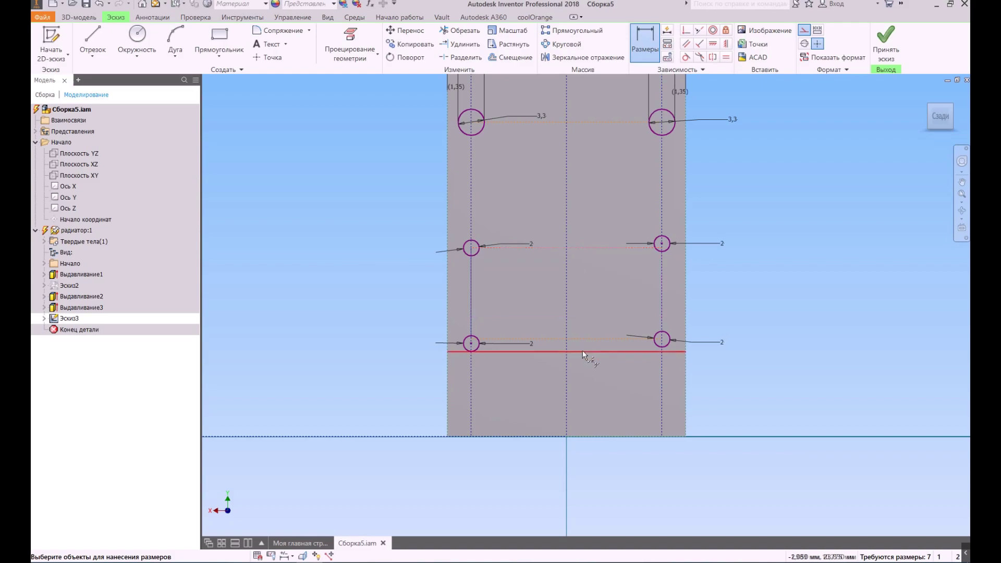
click(752, 308)
text(24)
key(Return)
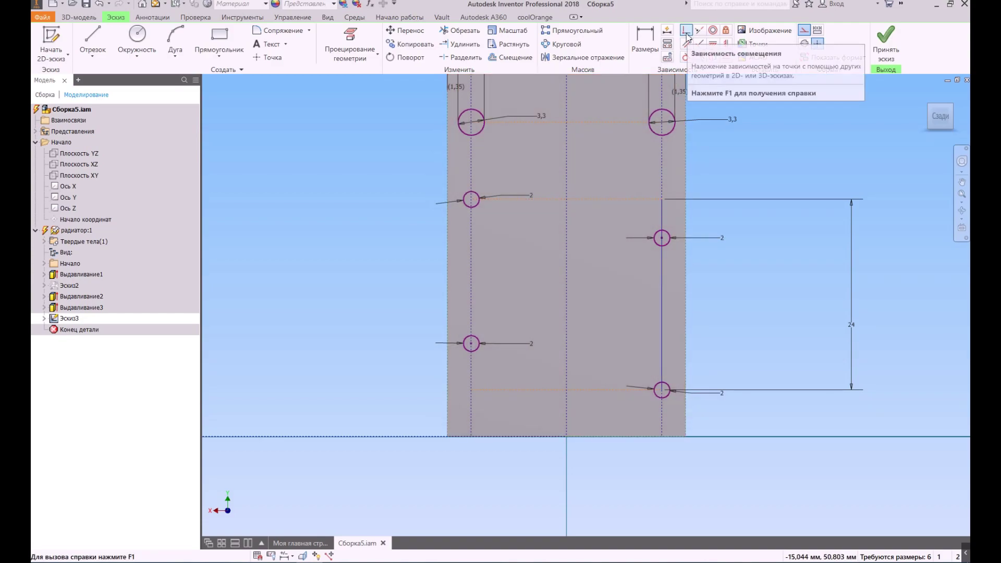
Make the mid-height right and lower-left circle centres coincident with the adjacent corners of the construction rectangle.
click(687, 32)
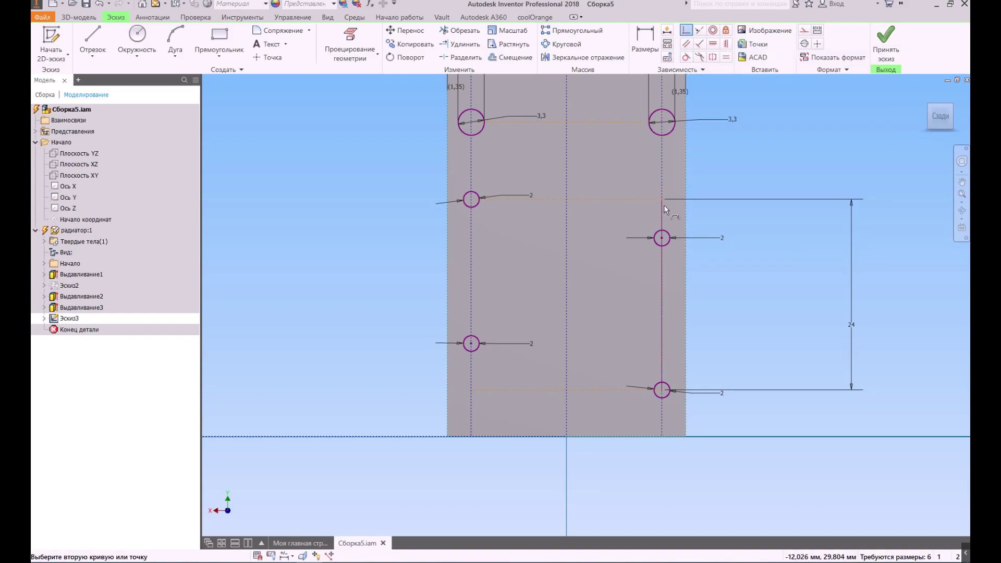
click(662, 238)
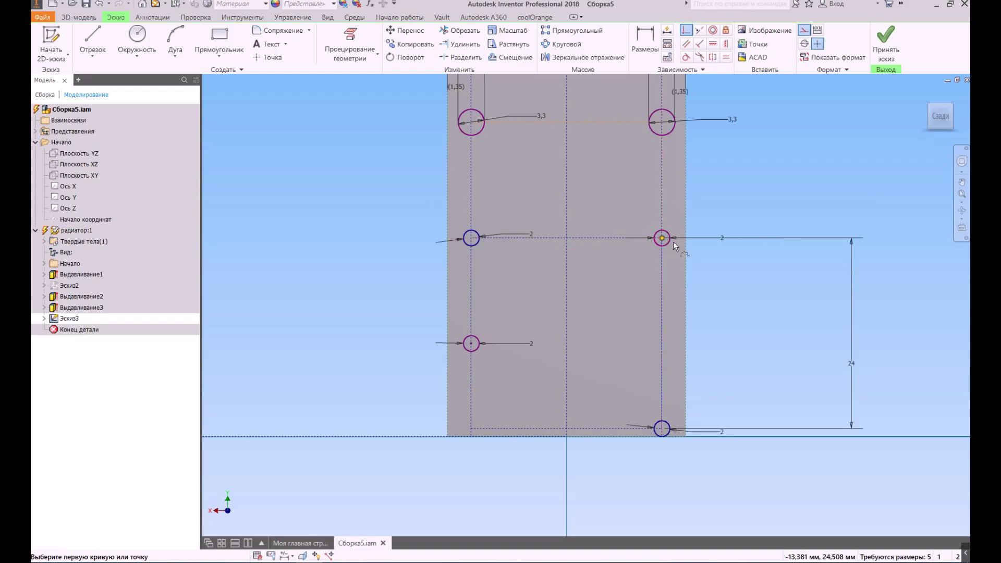
click(471, 411)
click(471, 430)
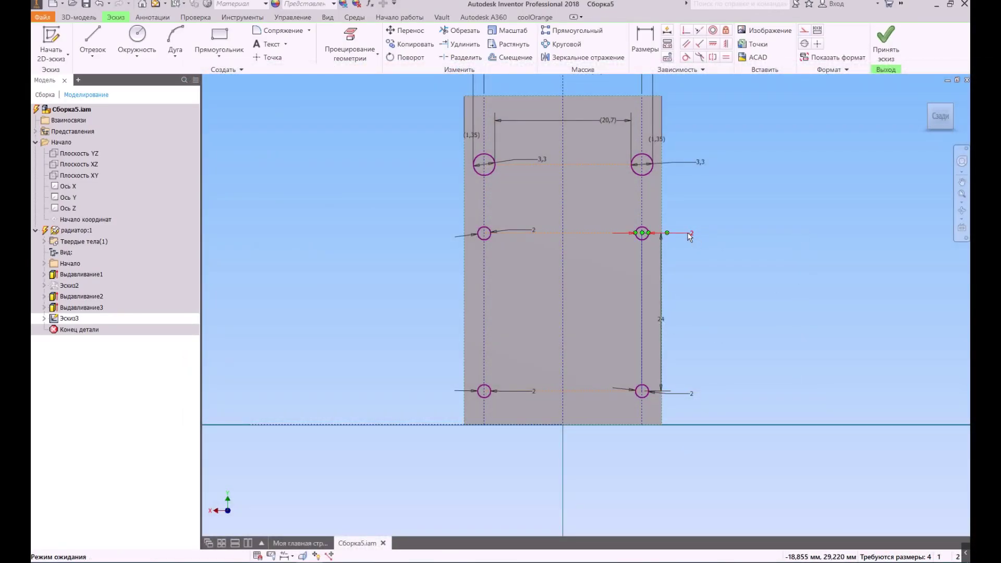
Set the mid-height right circle's diameter to 2.4 mm and add a driven dimension from its outer edge to the block's side edge.
click(690, 237)
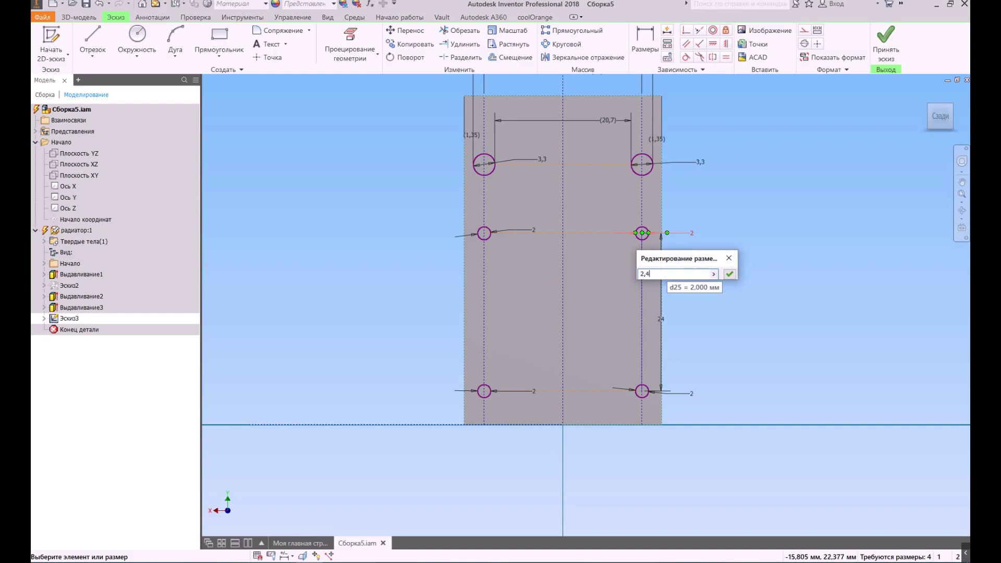
key(Return)
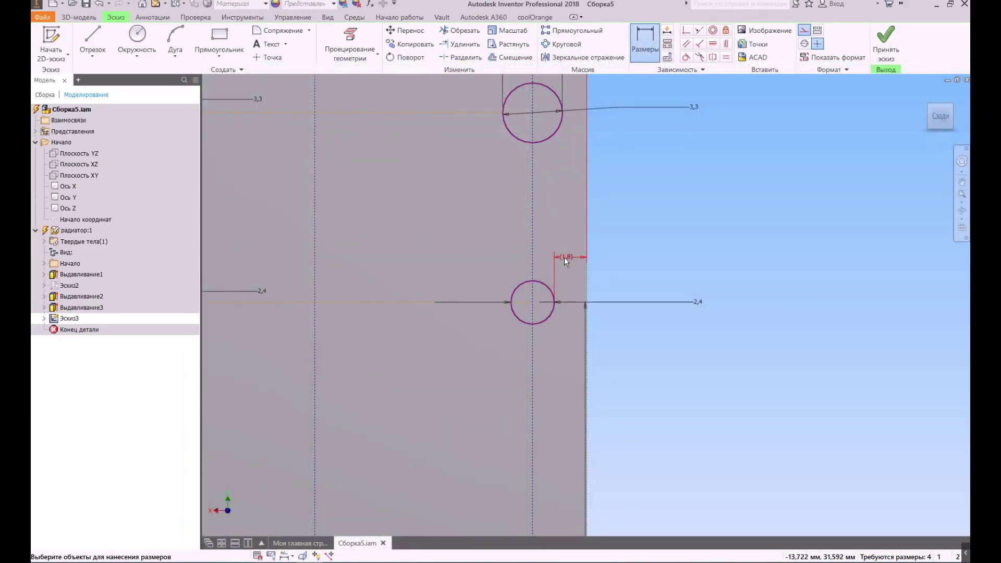
click(564, 258)
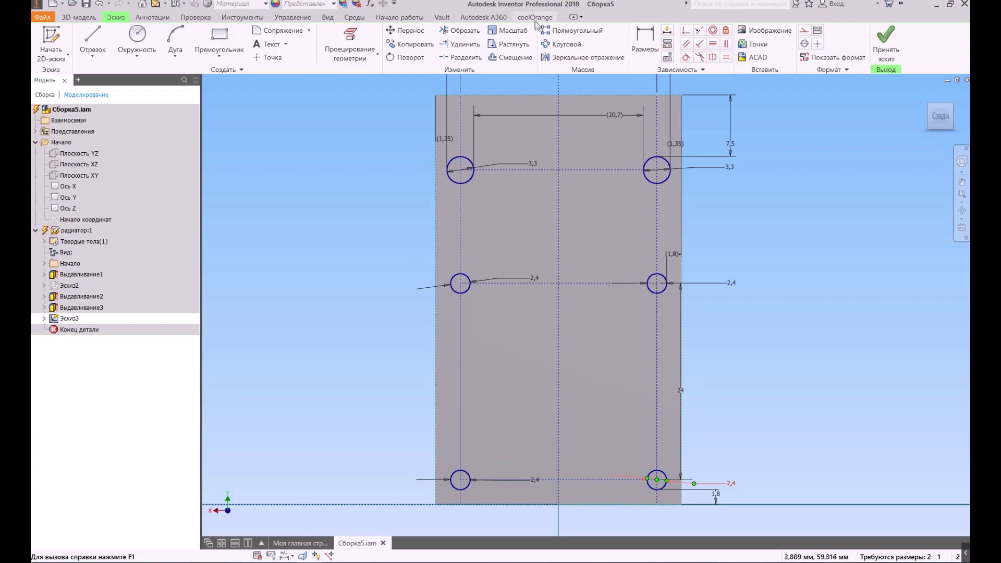
Set the diameter of the small hole circles to 3 mm.
key(d)
scroll(659, 457, up, 1)
click(659, 457)
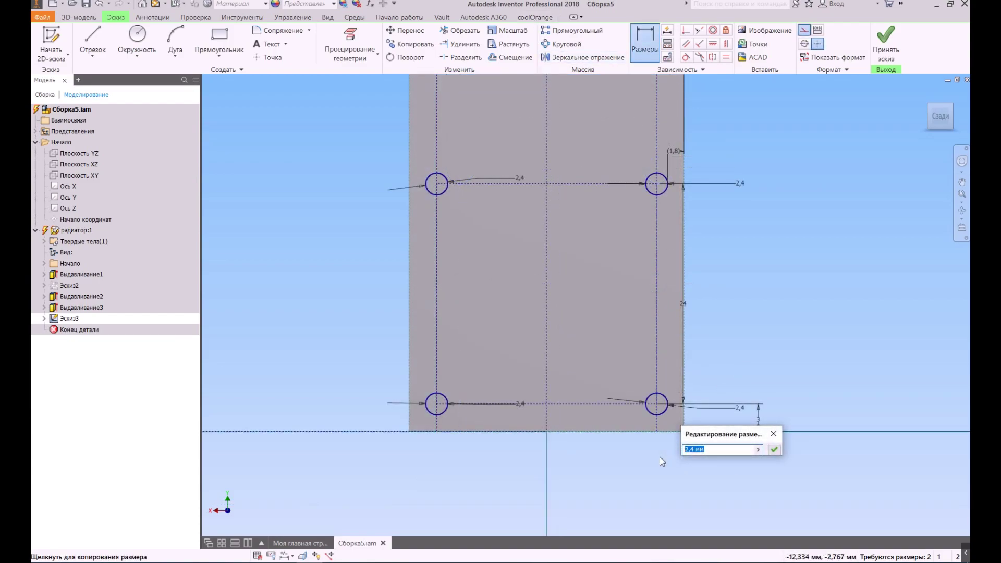
text(3)
key(Return)
Extrude the six circles as a cut, with the direction reversed into the block.
key(e)
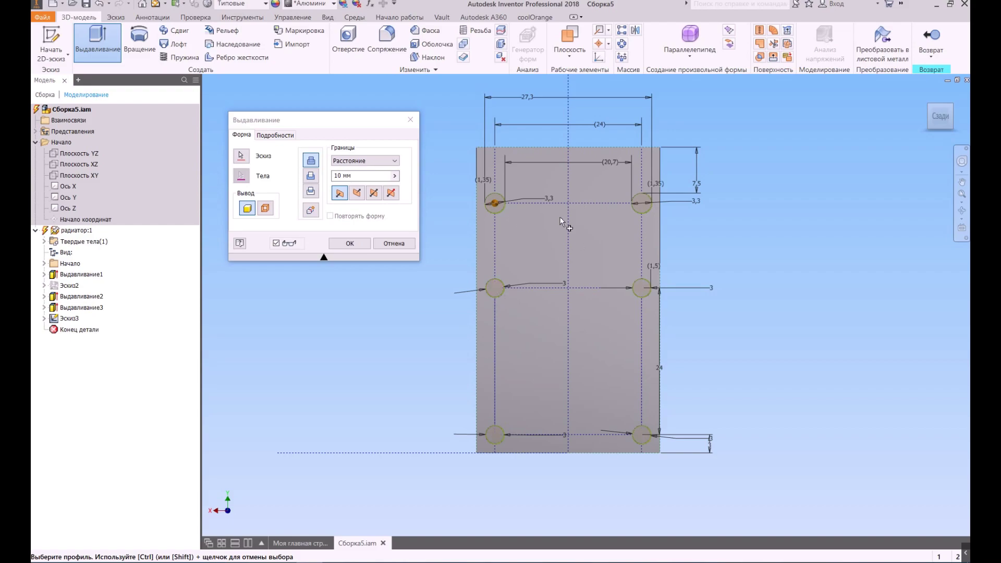
click(964, 212)
drag(675, 300, 551, 346)
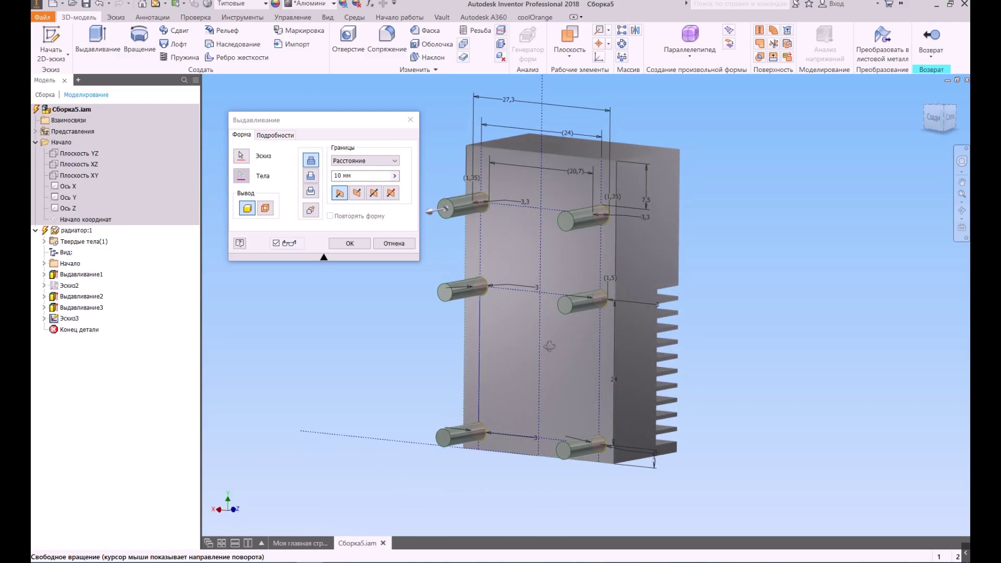
drag(599, 309, 608, 312)
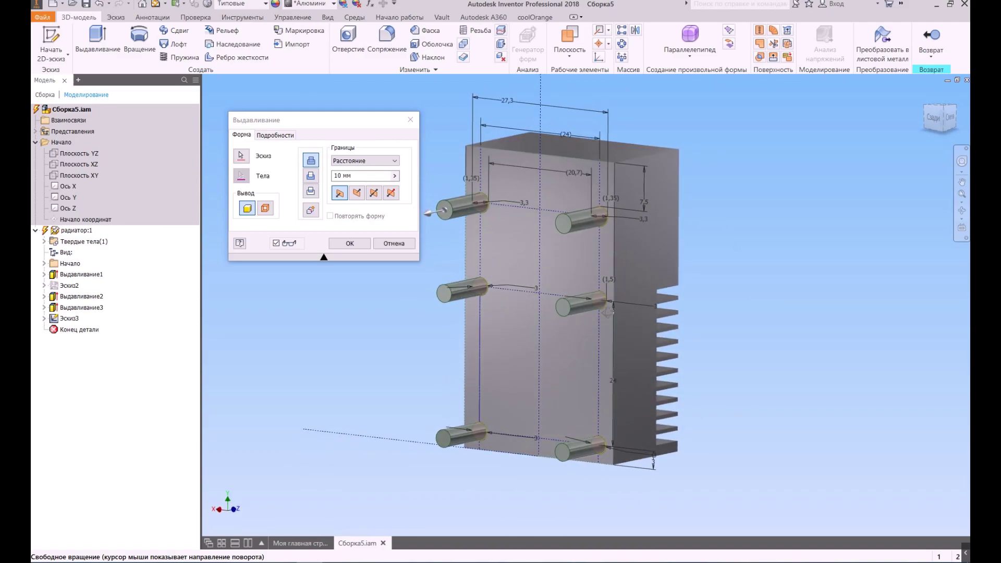
click(357, 193)
click(311, 176)
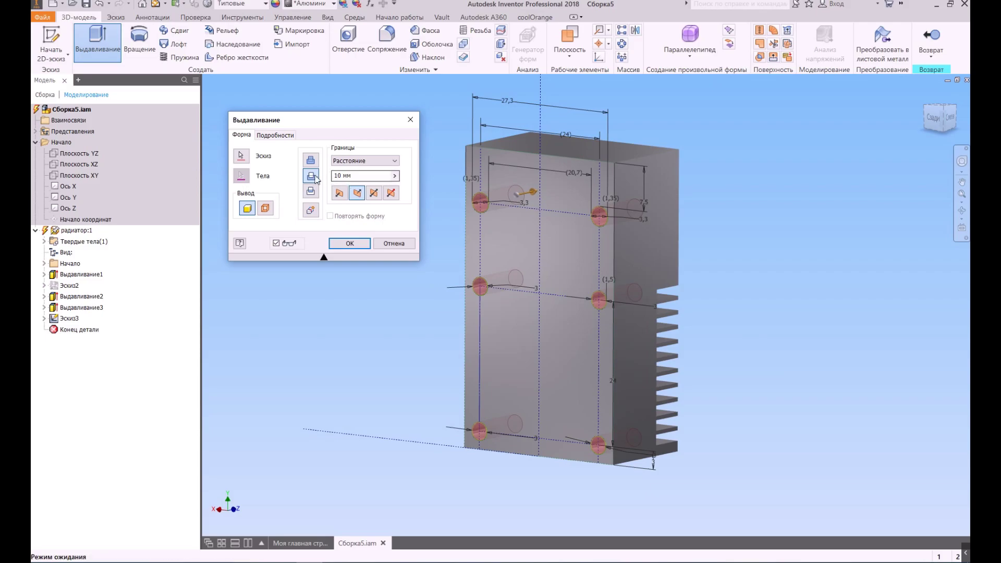
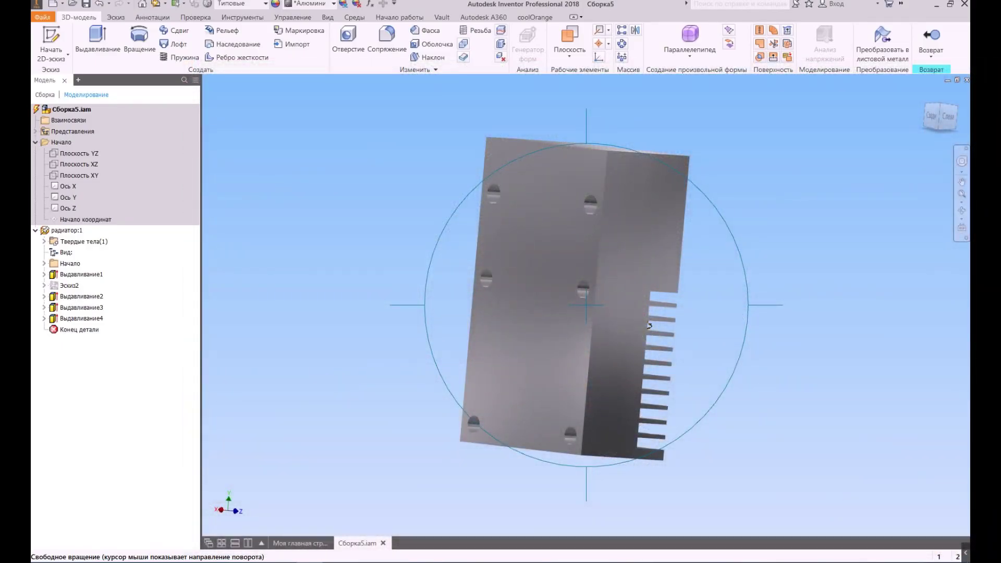
Start a sketch on the block's back face and draw a vertical construction line up from the bottom edge's midpoint.
key(Escape)
click(520, 330)
key(s)
key(l)
click(585, 311)
right_click(586, 216)
click(596, 240)
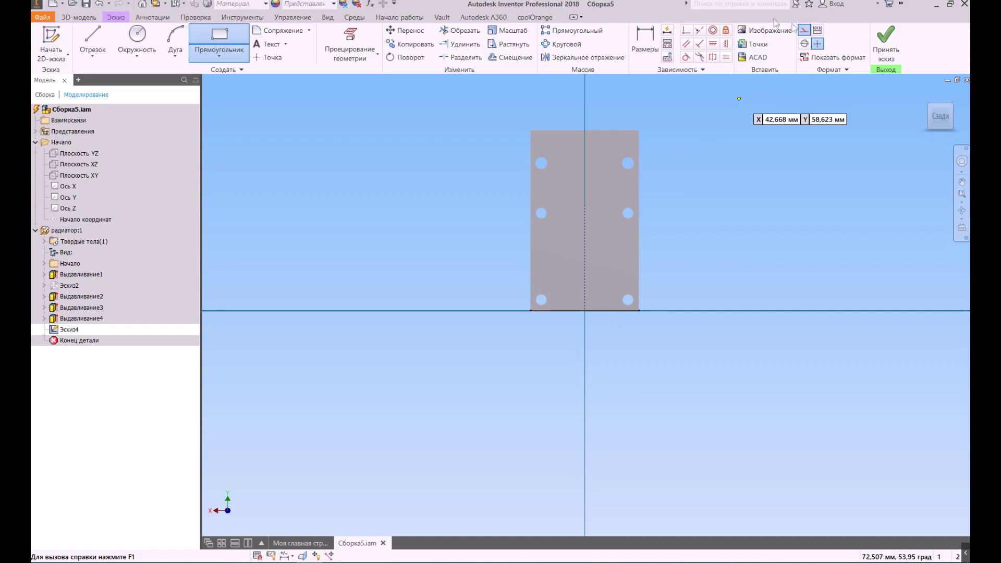
Draw a rectangle about 4 mm wide and 16 mm tall around the construction line, standing on the block's bottom edge.
click(577, 311)
click(593, 252)
scroll(603, 256, up, 5)
right_click(647, 247)
click(628, 239)
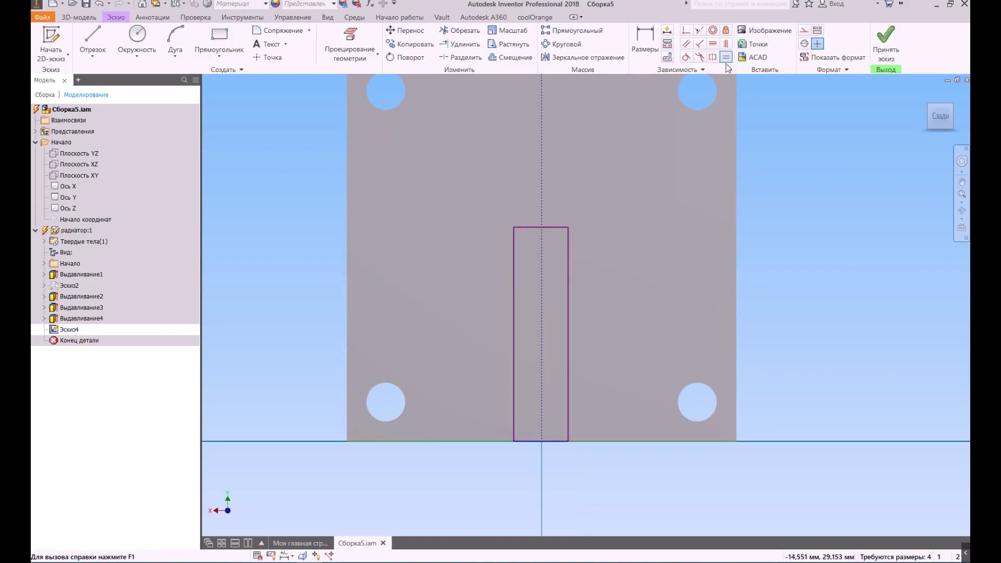
Make the rectangle's two vertical sides symmetric about the vertical construction line.
click(568, 295)
click(514, 308)
click(541, 306)
right_click(577, 268)
click(597, 257)
Dimension the rectangle 3 mm wide and 15.35 mm high from the block's bottom edge.
key(d)
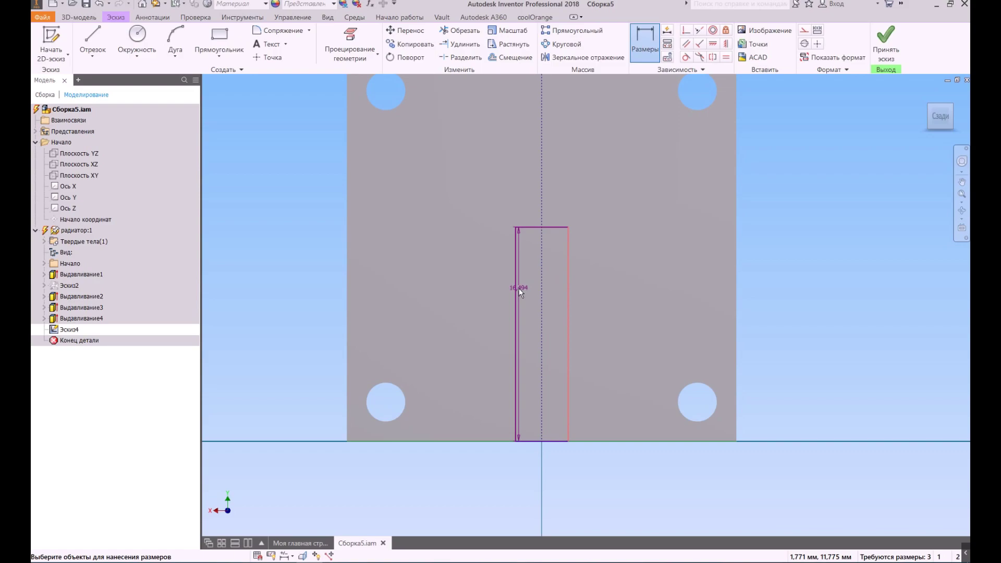
click(556, 227)
click(608, 352)
text(3)
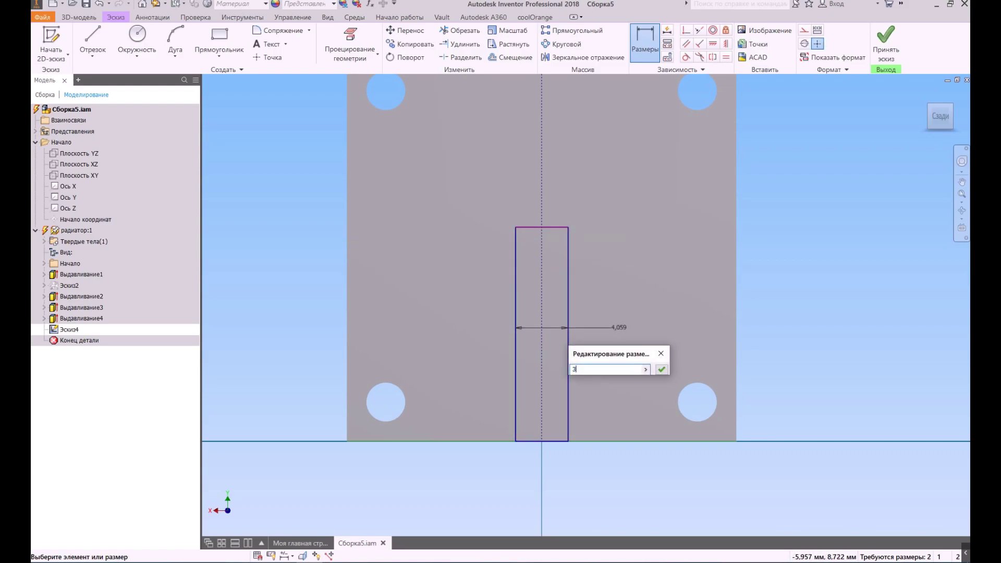
key(Return)
click(549, 285)
click(550, 443)
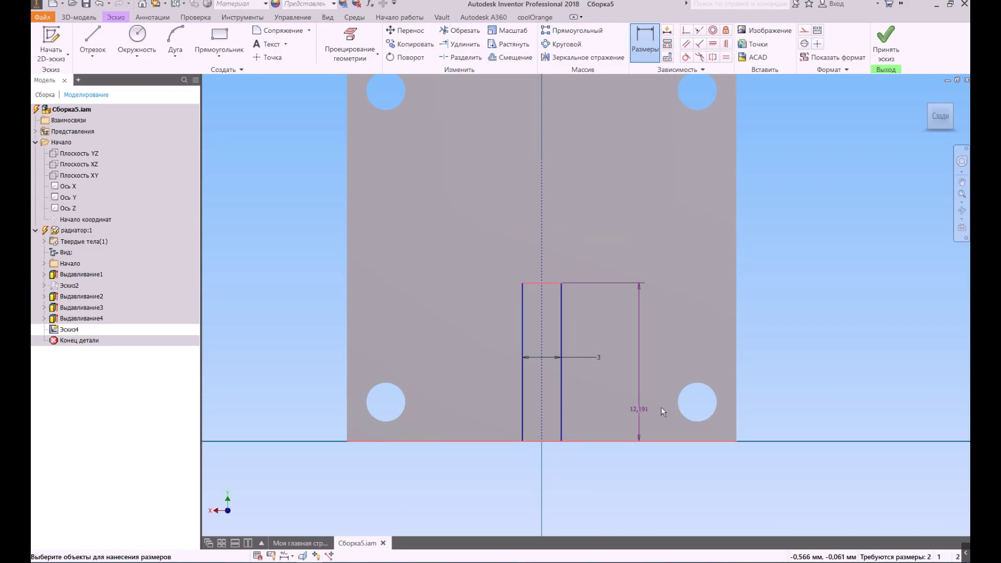
click(772, 397)
text(15,3)
key(Return)
Finish the sketch and extrude the rectangle 40 mm as a cut through the block, forming the lower slot.
click(886, 40)
click(97, 42)
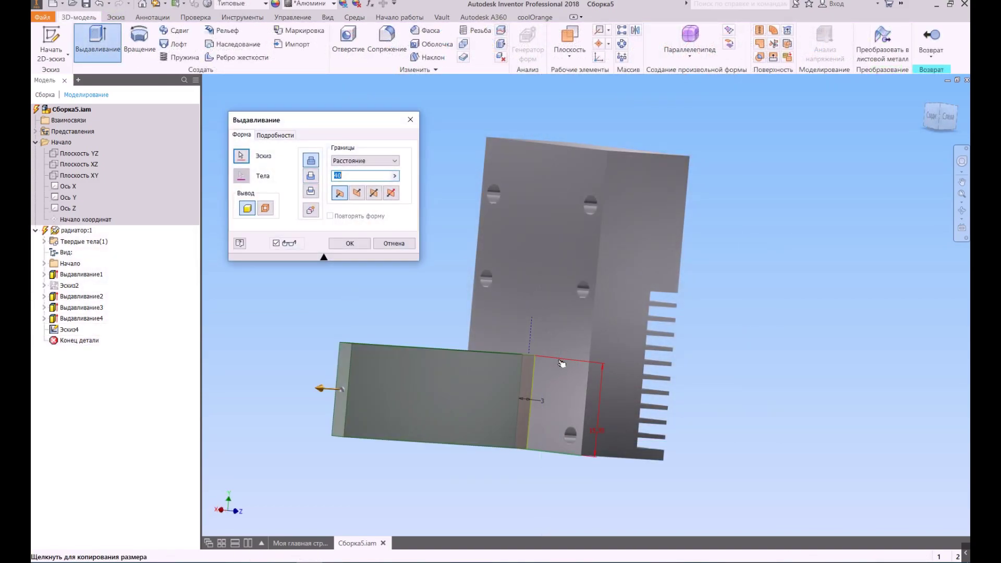
click(964, 211)
drag(597, 343, 568, 326)
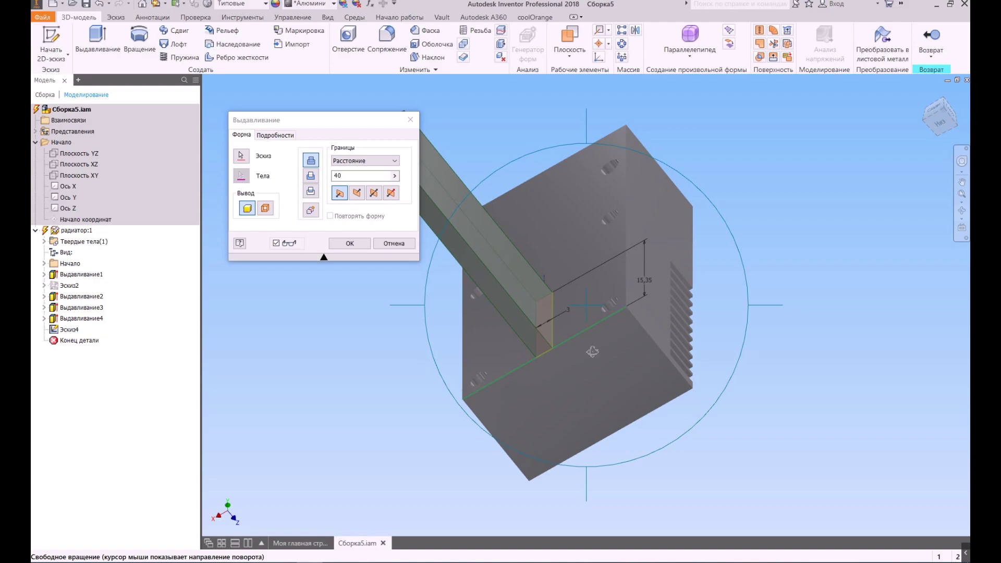
key(Escape)
click(350, 243)
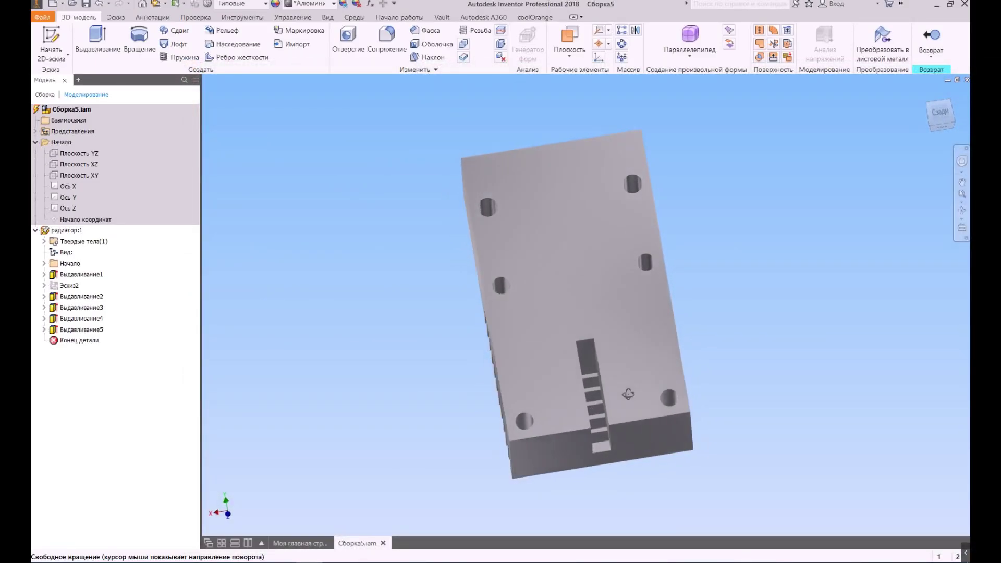
drag(628, 394, 579, 396)
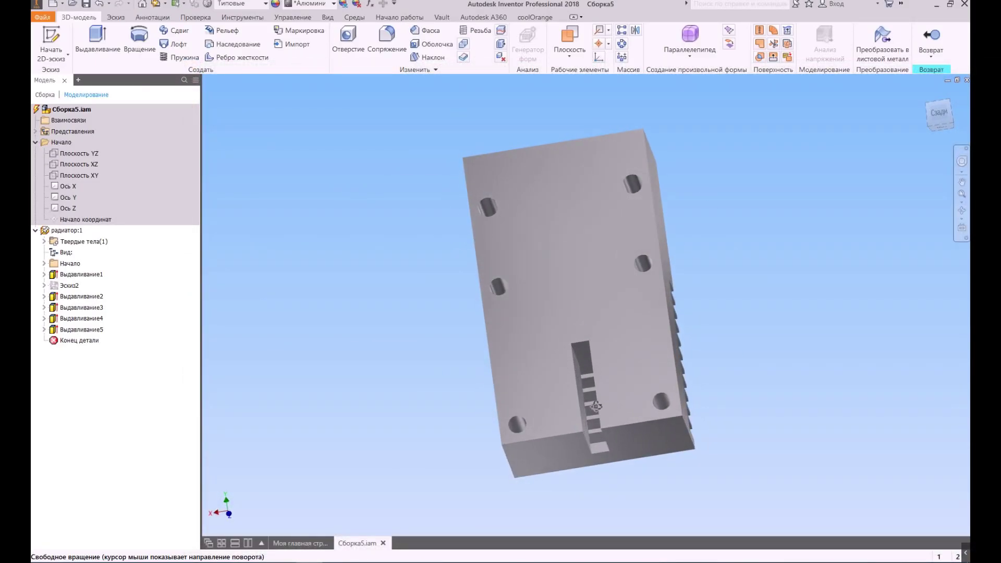
key(Escape)
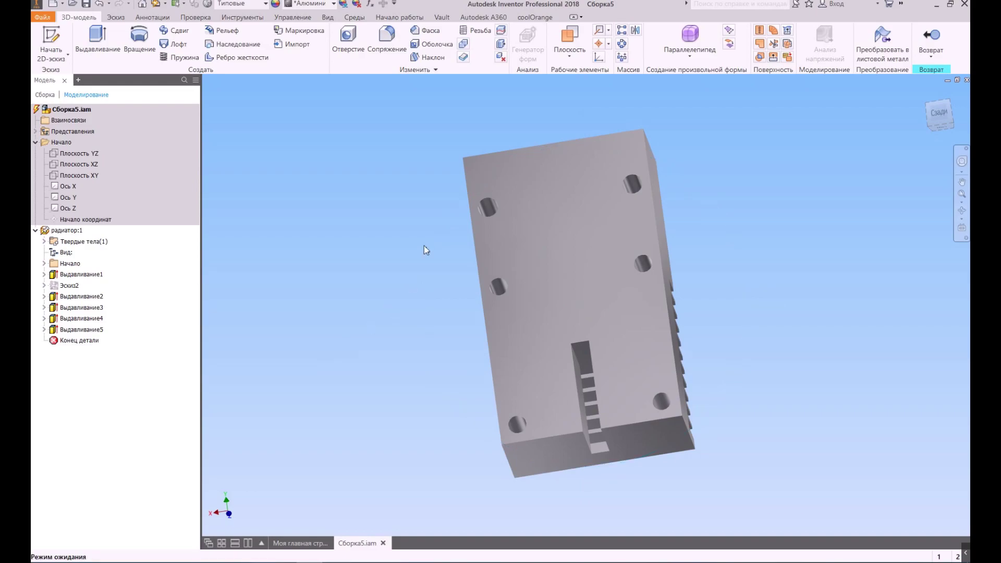
Fillet the two inner corners at the closed end of the lower slot with a 1.5 mm radius.
click(384, 49)
scroll(587, 358, up, 3)
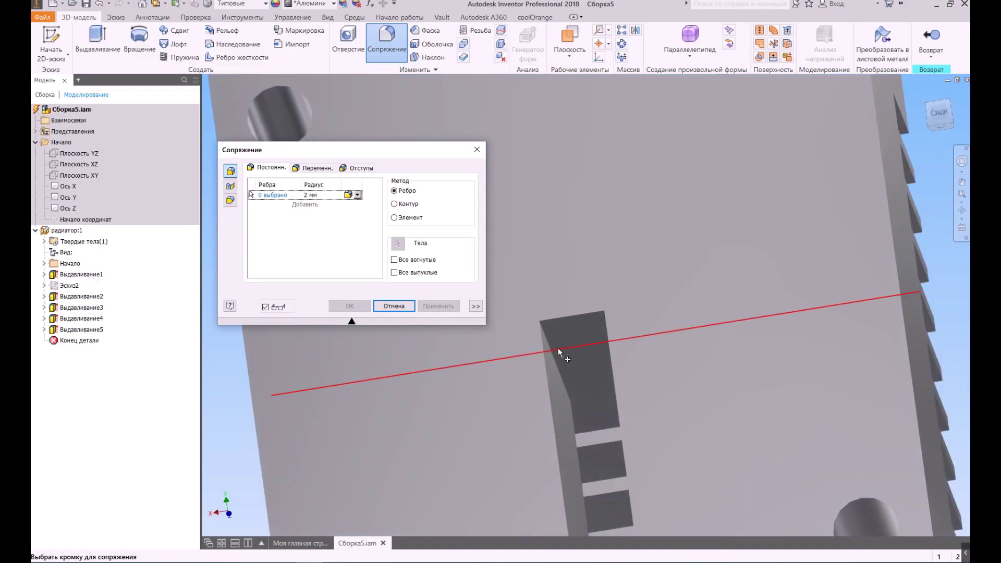
click(551, 347)
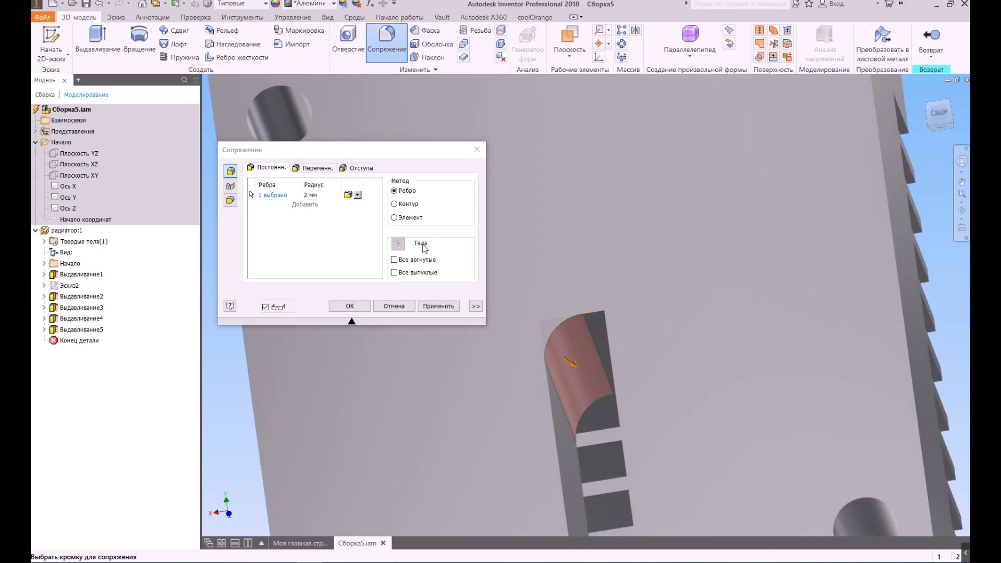
click(312, 195)
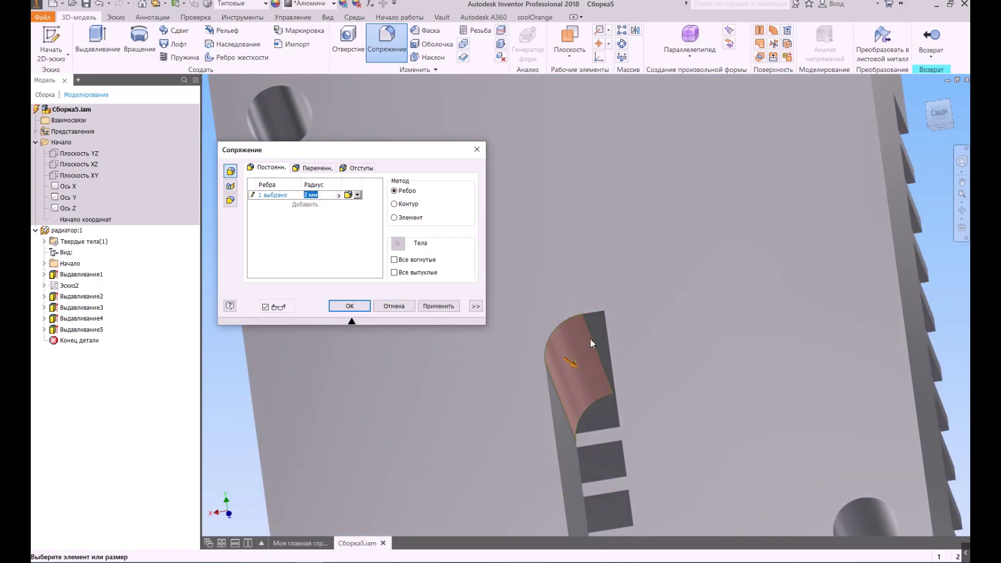
scroll(582, 386, down, 2)
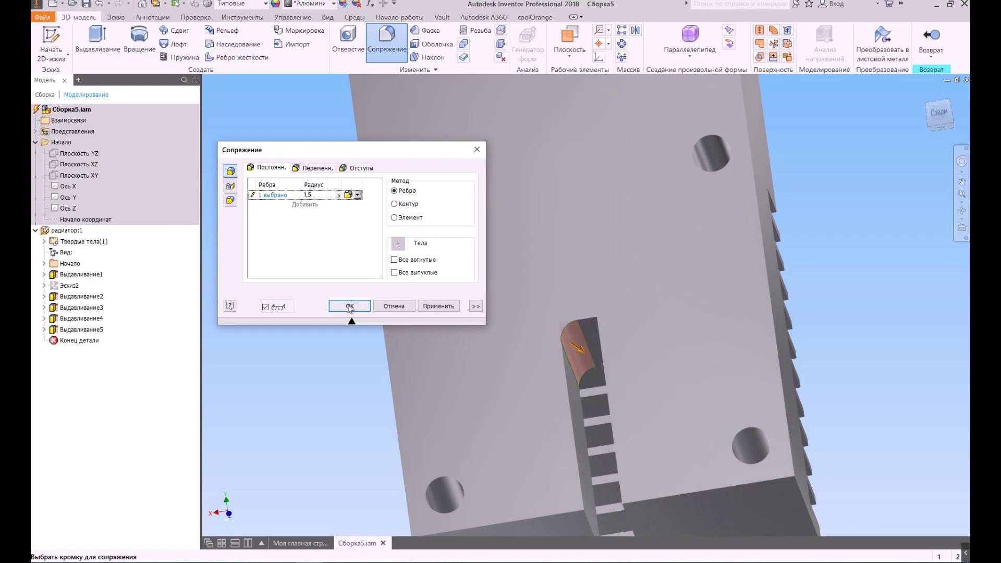
click(451, 308)
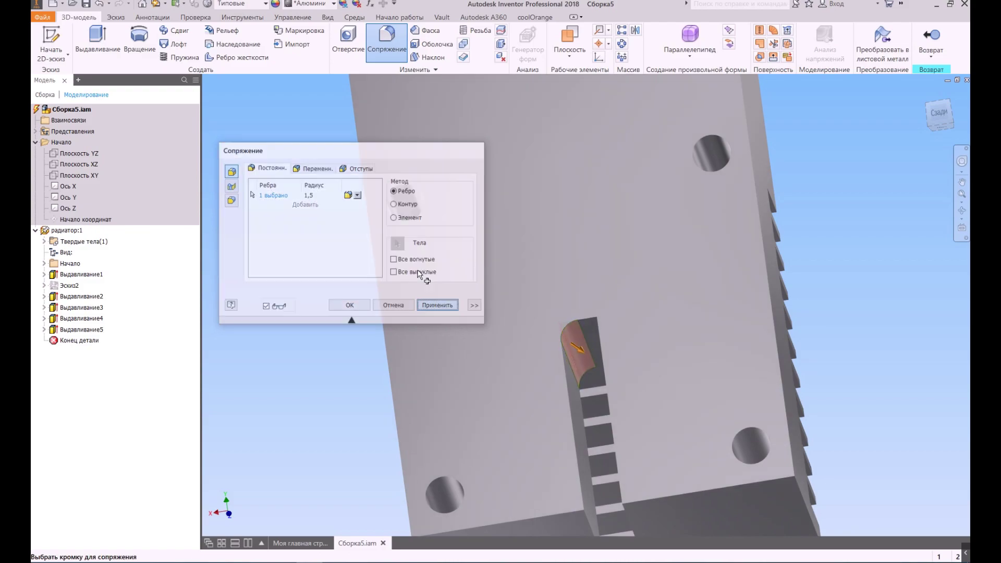
shift+middle_drag(720, 271, 746, 284)
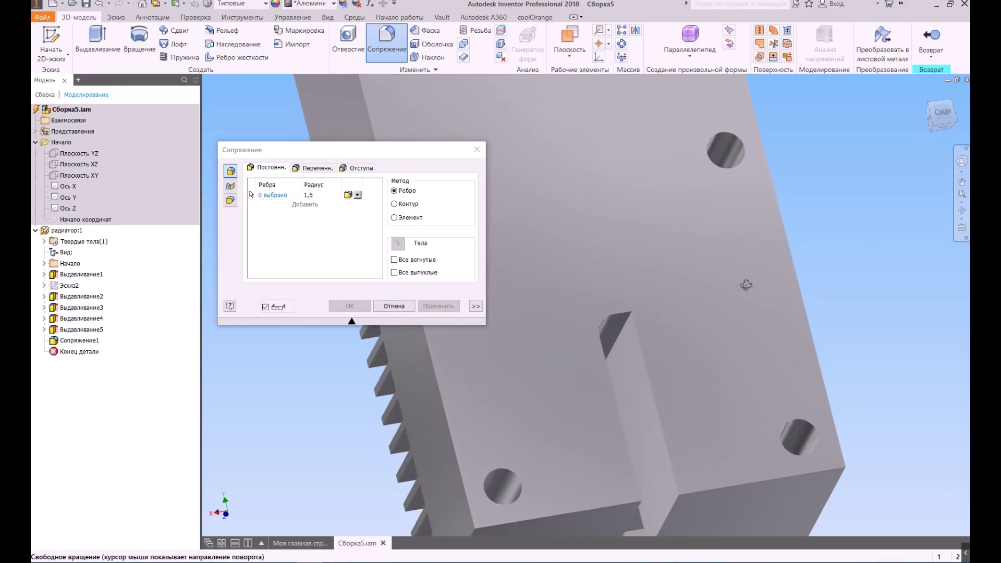
click(622, 329)
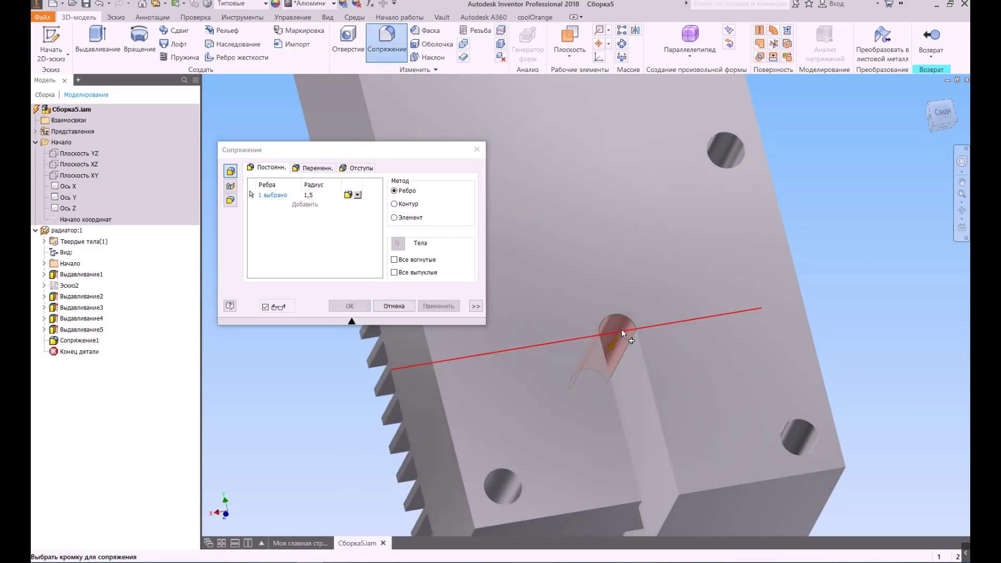
click(442, 308)
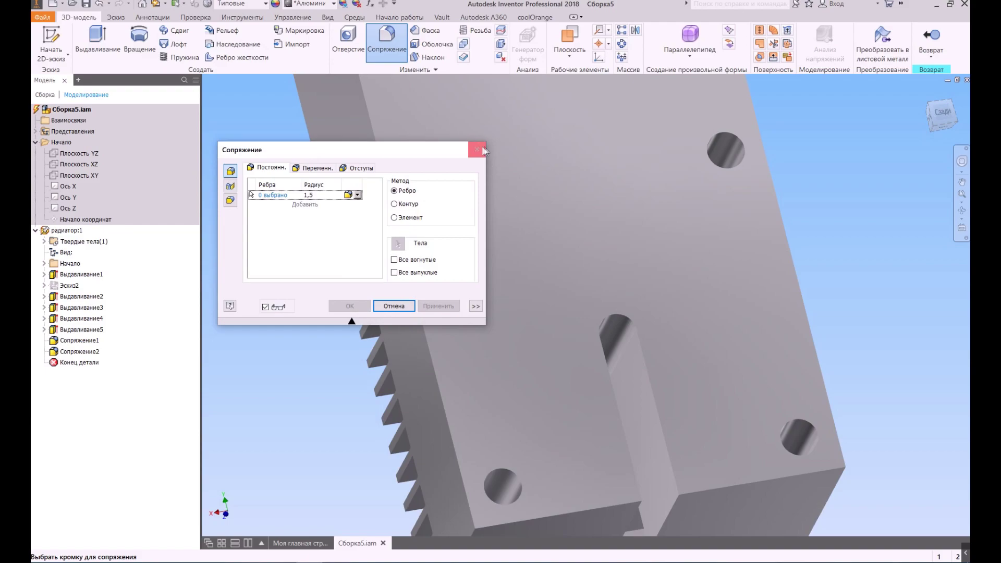
click(394, 306)
Start a sketch on the block's front face above the fins and project the block's outline edges into it.
click(964, 211)
mouse_move(682, 320)
mouse_down()
mouse_move(586, 284)
mouse_move(655, 264)
mouse_move(633, 327)
mouse_move(704, 360)
mouse_move(789, 340)
mouse_move(751, 366)
mouse_move(667, 380)
mouse_move(614, 310)
mouse_move(722, 319)
mouse_move(642, 340)
mouse_move(689, 330)
mouse_up()
scroll(636, 340, up, 5)
scroll(637, 340, down, 3)
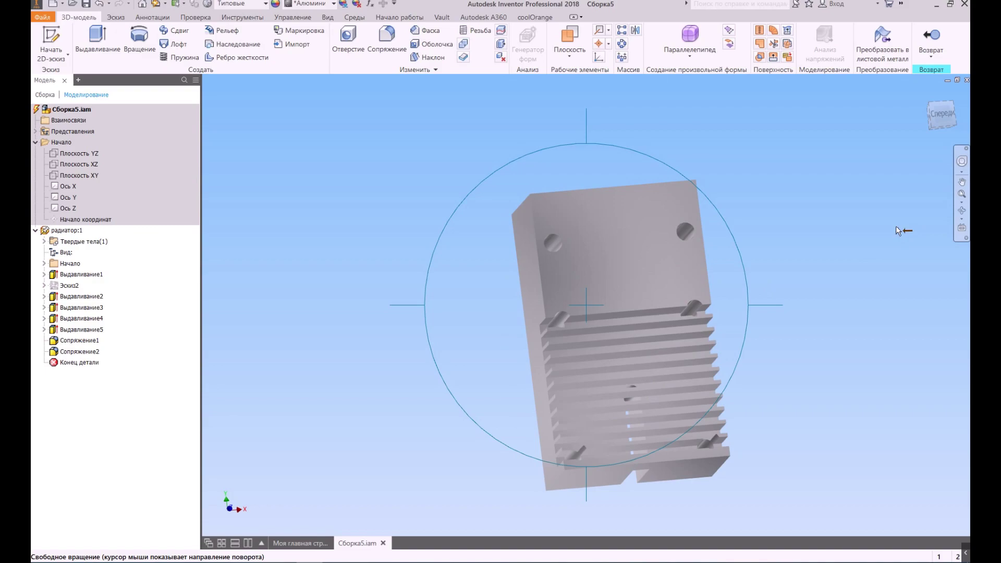
key(Escape)
click(625, 222)
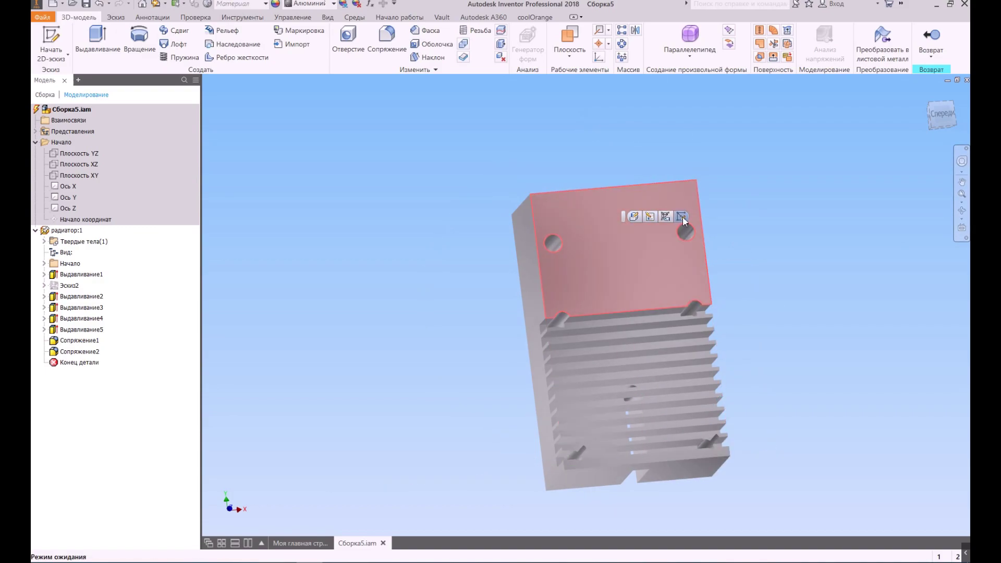
click(682, 216)
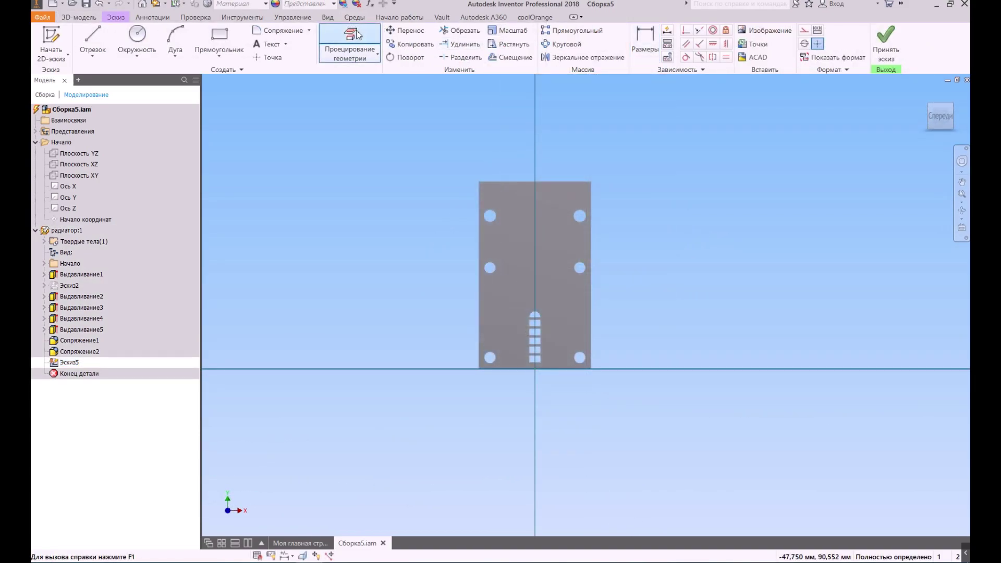
click(354, 35)
click(354, 35)
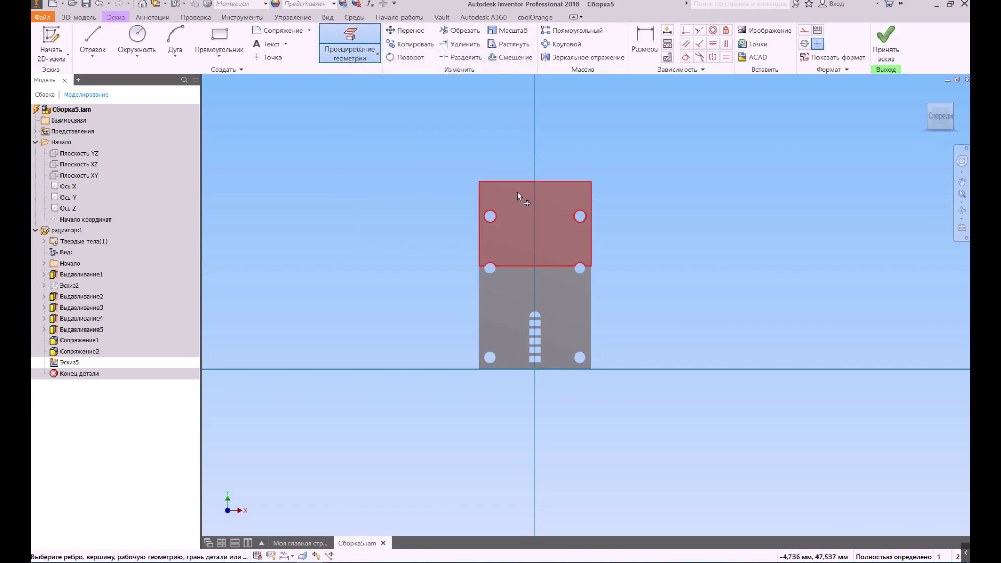
click(522, 181)
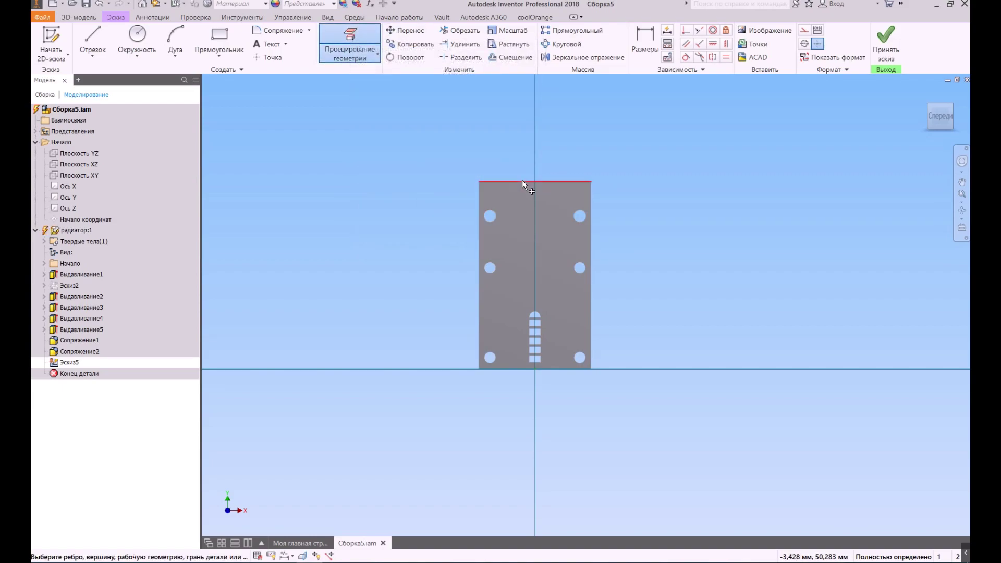
scroll(481, 197, up, 1)
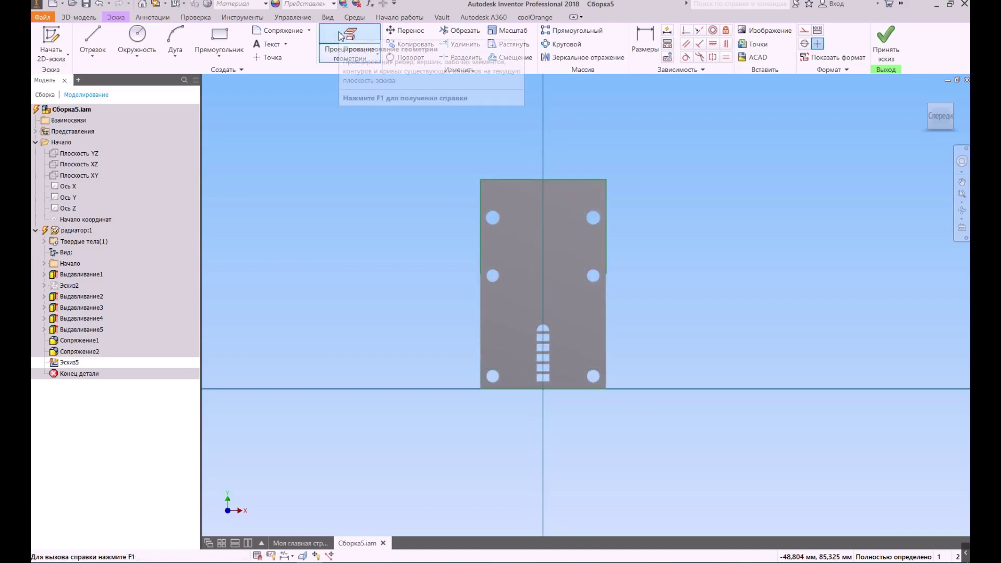
Project the circular edges of the six mounting holes into the sketch.
click(340, 35)
click(493, 218)
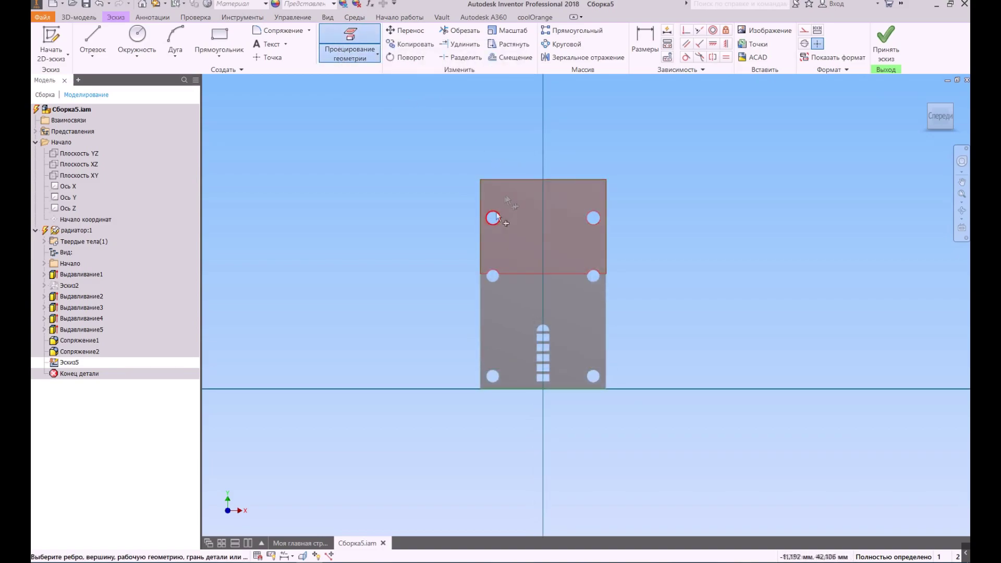
click(593, 218)
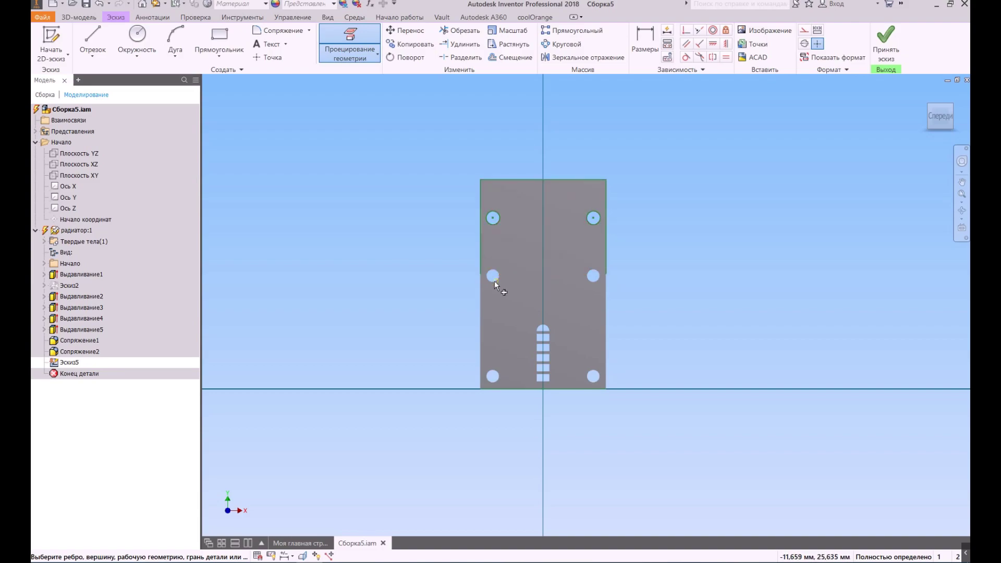
scroll(496, 279, down, 3)
shift+middle_drag(632, 270, 647, 234)
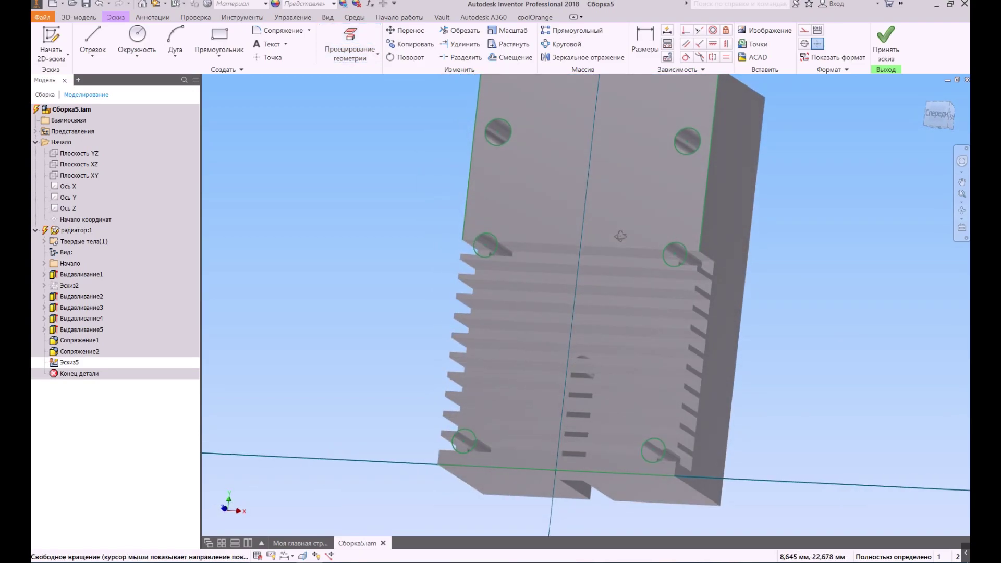
click(939, 113)
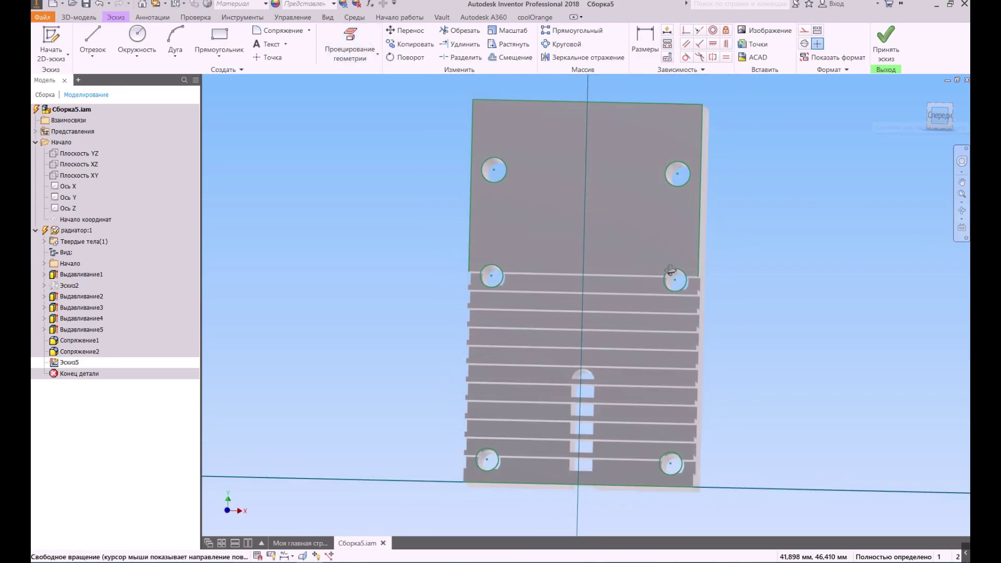
key(p)
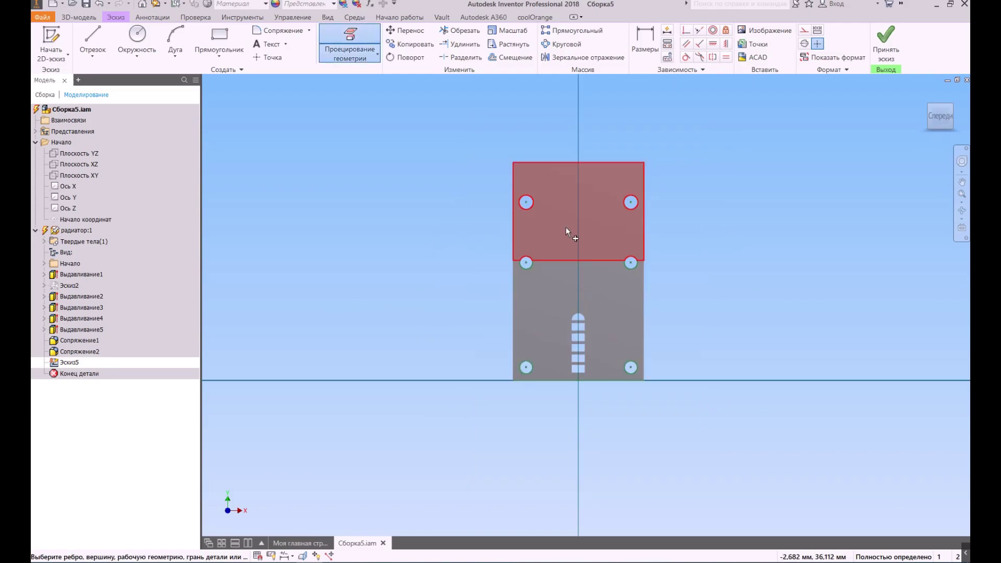
Draw 6 mm diameter circles concentric with the two uppermost mounting holes.
scroll(580, 261, up, 3)
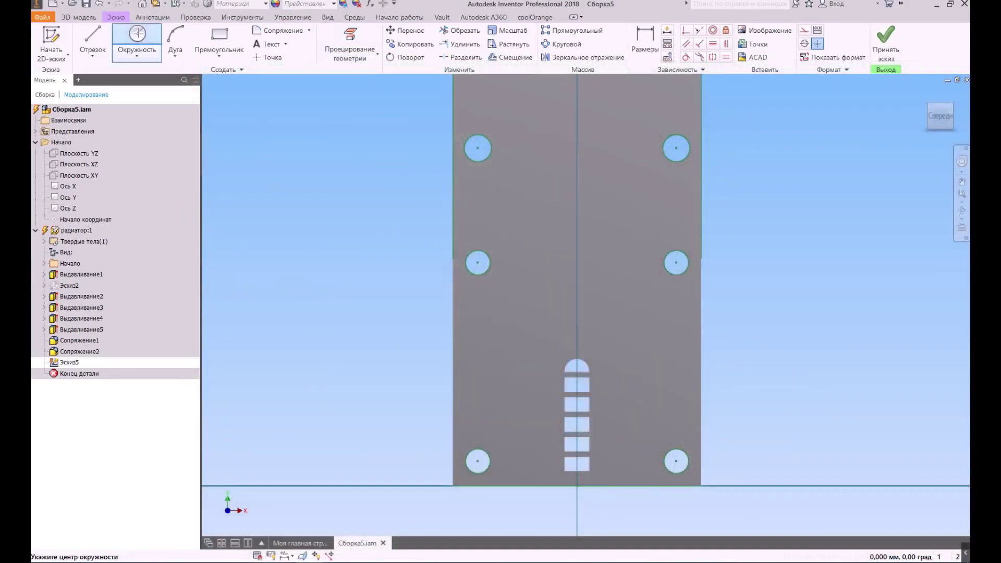
click(478, 148)
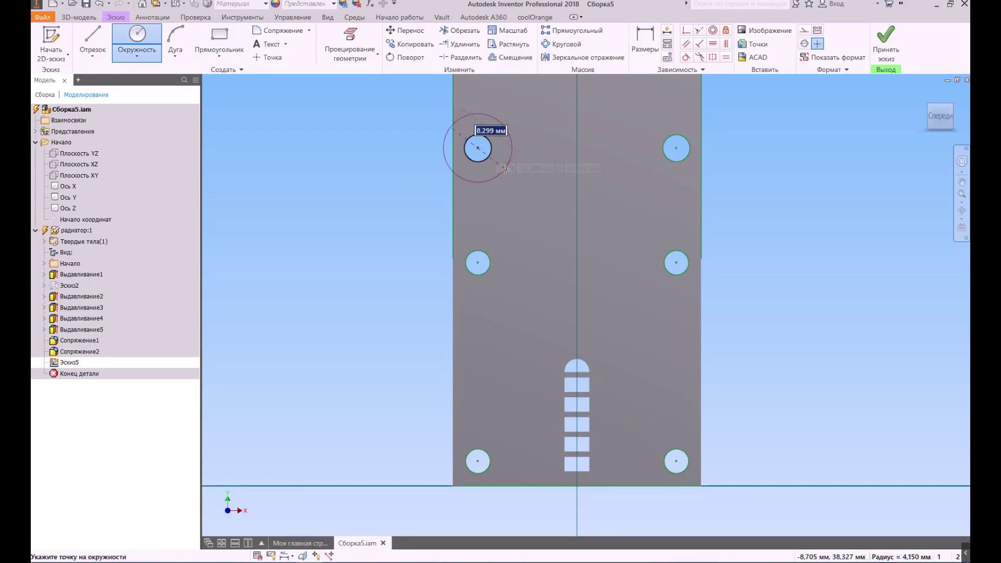
text(6)
key(Return)
scroll(489, 123, down, 5)
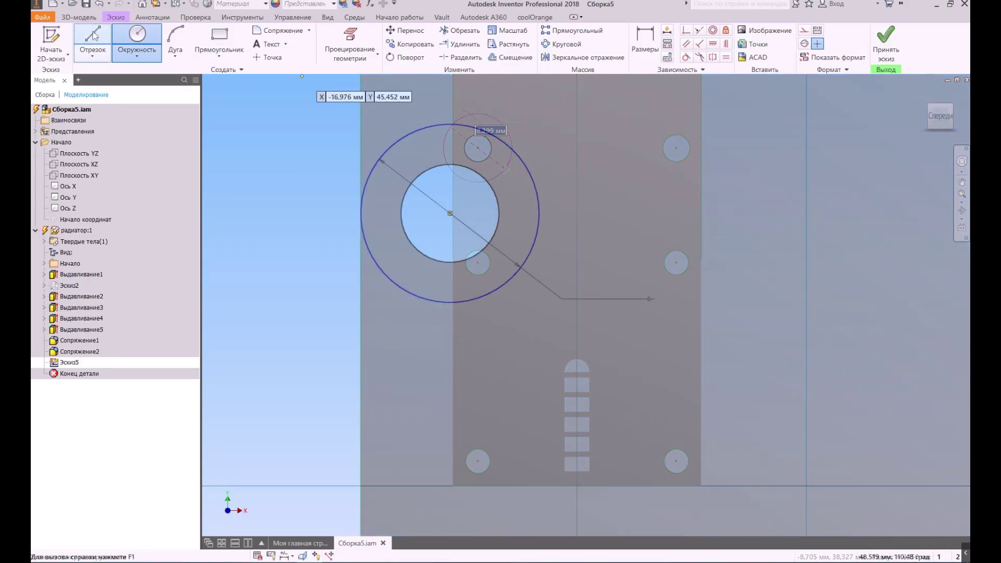
Draw horizontal lines from the top and bottom of both 6 mm circles out to the block's nearest side edges.
key(l)
click(449, 124)
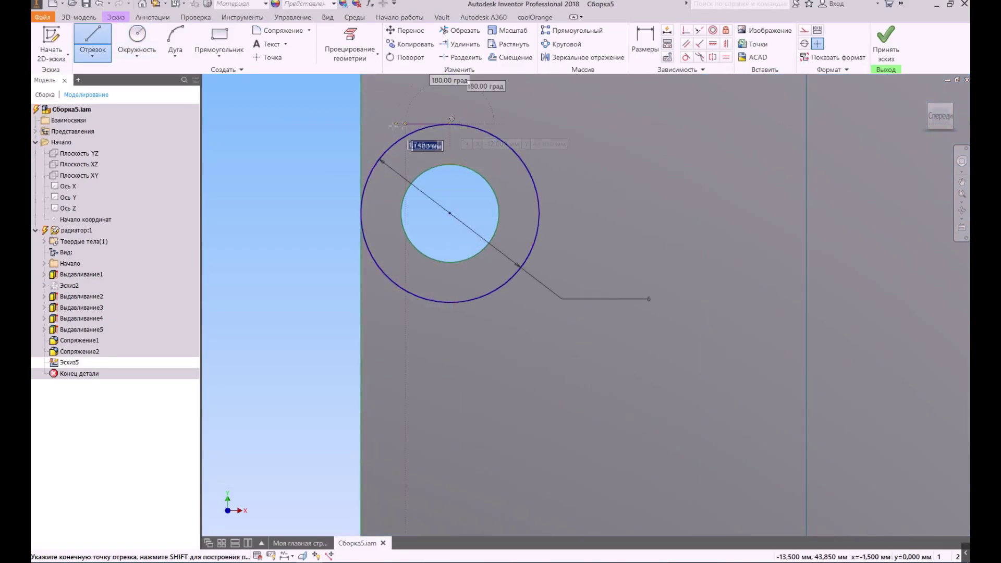
click(361, 124)
scroll(433, 122, up, 5)
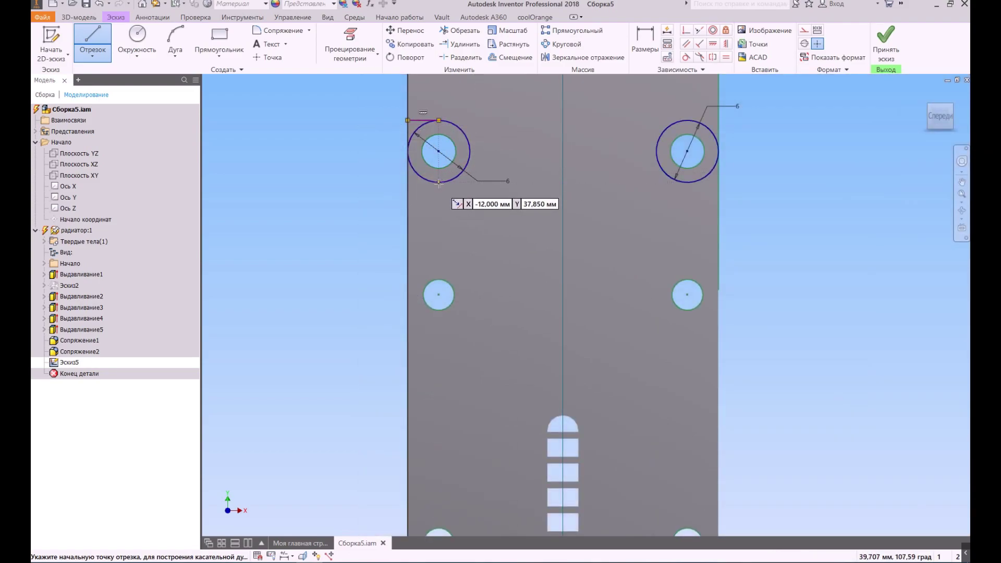
click(438, 182)
double_click(408, 183)
click(688, 182)
double_click(719, 182)
click(688, 120)
double_click(719, 120)
scroll(416, 127, down, 5)
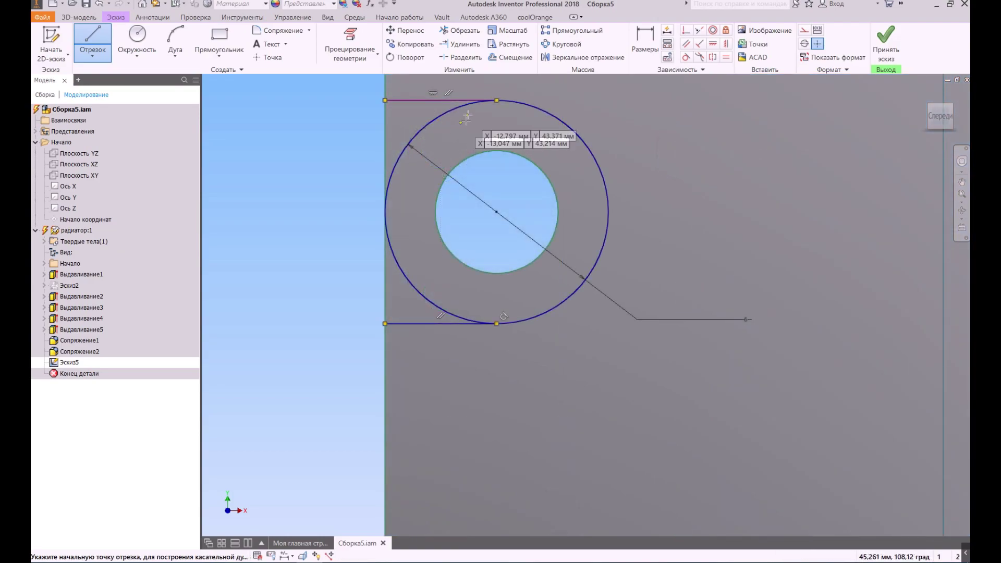
scroll(443, 246, up, 3)
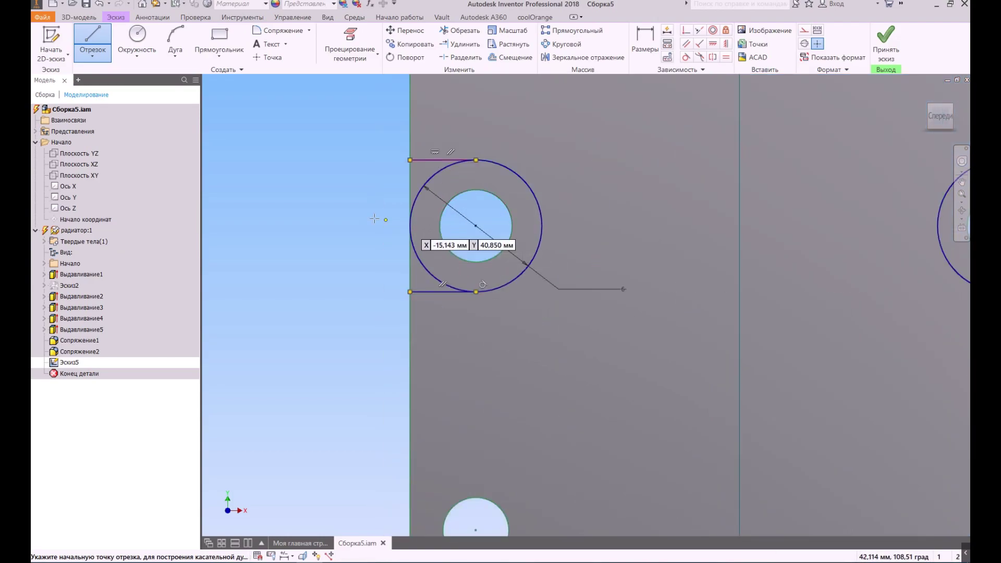
right_click(365, 213)
key(Escape)
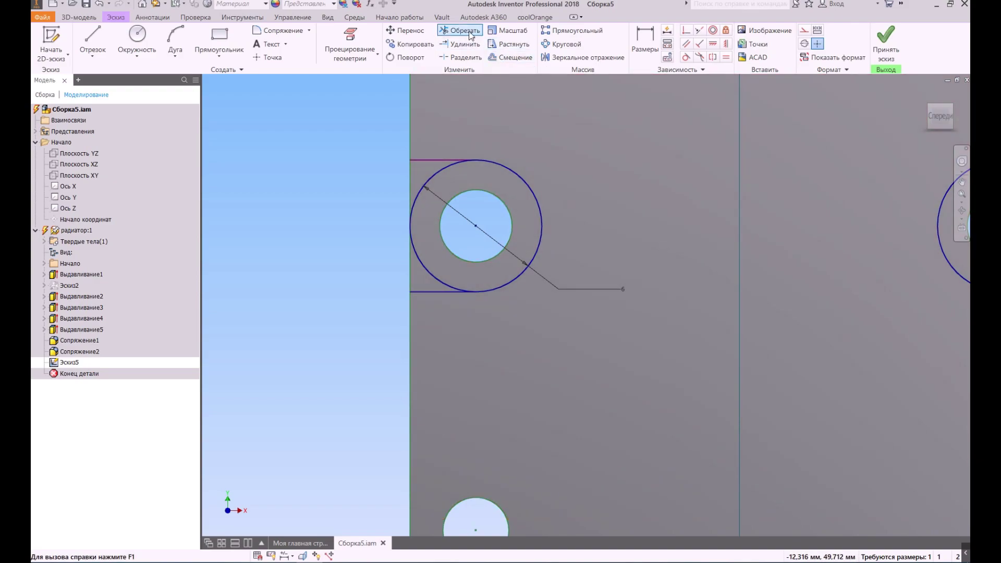
Trim the circles' outward arcs and extrude the open-sided profiles as a cut, forming pockets around the upper holes.
click(471, 32)
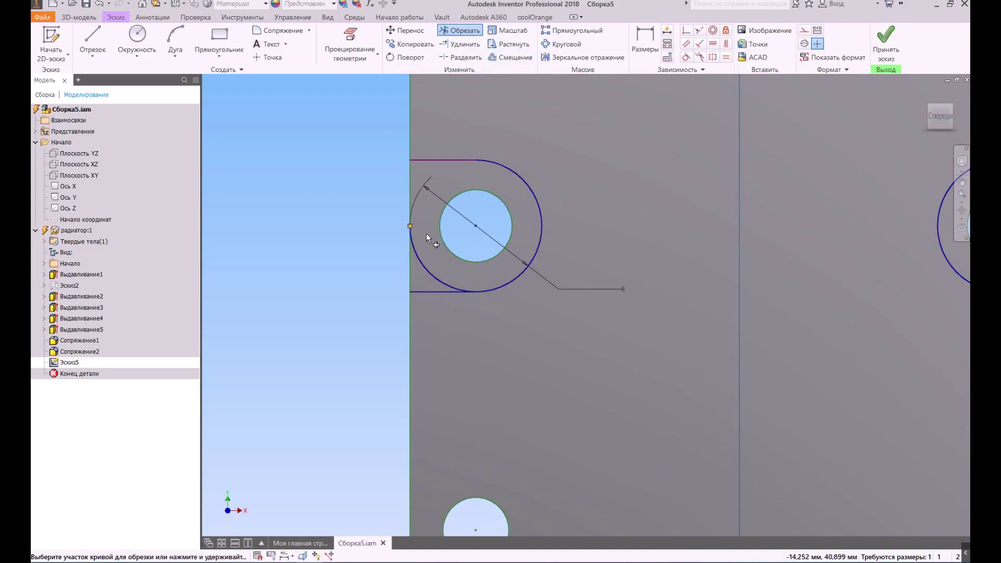
click(423, 264)
click(78, 17)
click(97, 42)
click(541, 233)
key(Return)
Add full-length threads to the two middle and two lower mounting holes of the радиатор block.
shift+middle_drag(581, 231, 652, 245)
shift+middle_drag(520, 343, 532, 267)
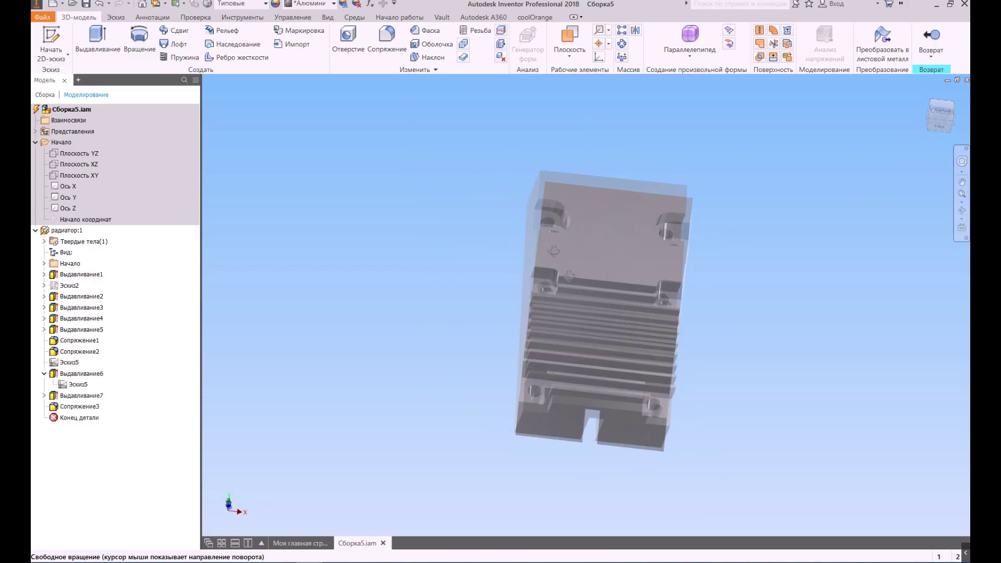
shift+middle_drag(553, 252, 564, 356)
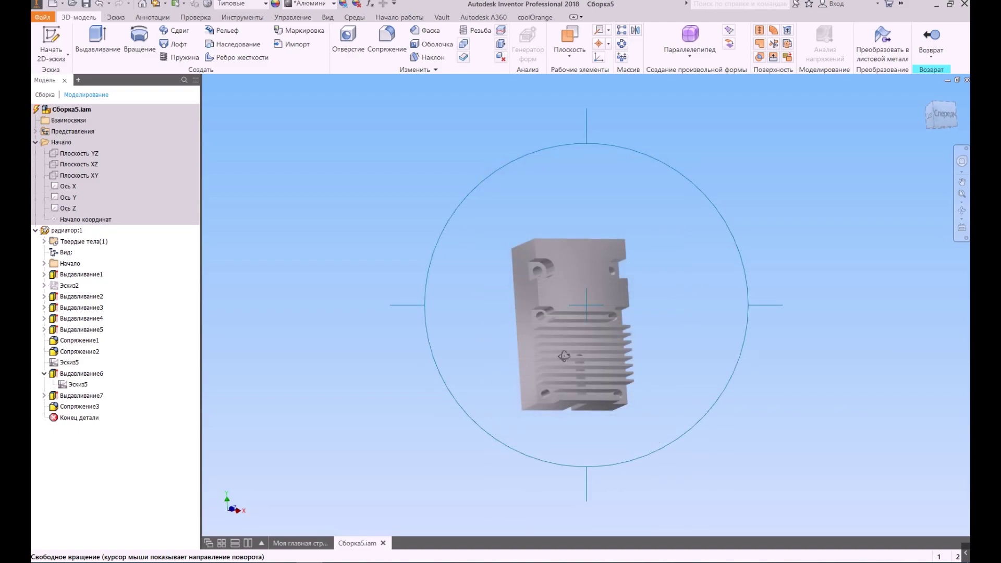
scroll(564, 357, up, 3)
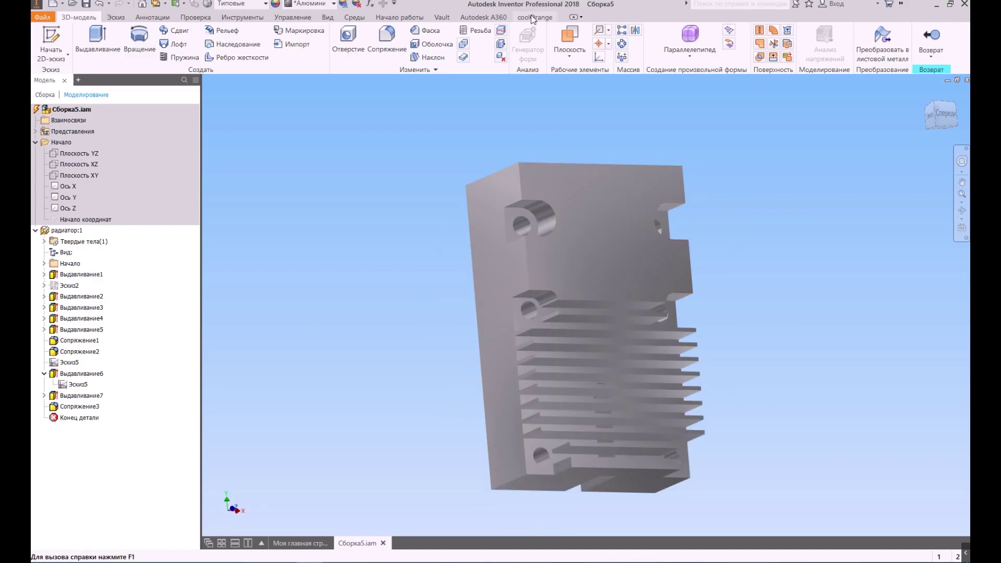
click(477, 32)
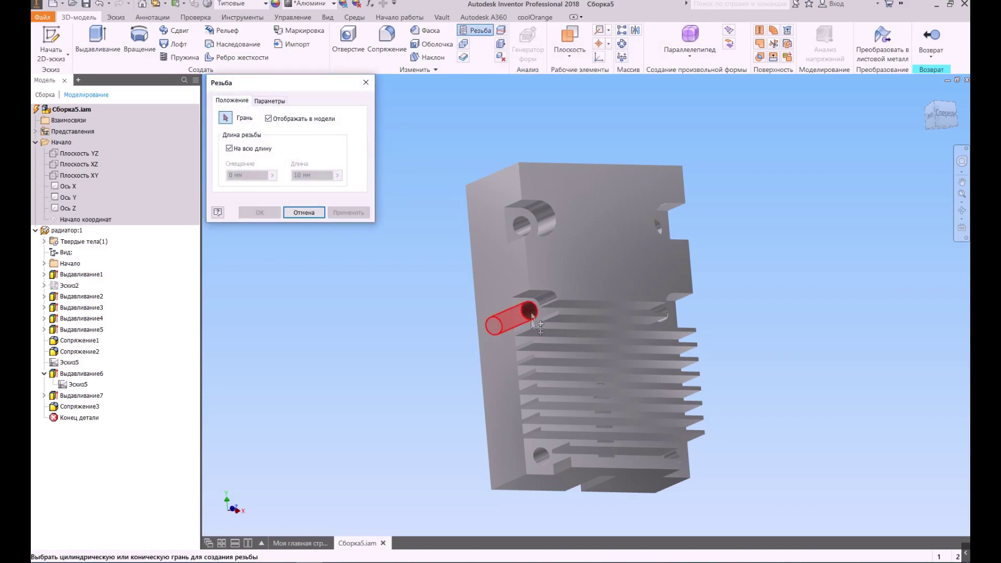
click(531, 312)
click(348, 212)
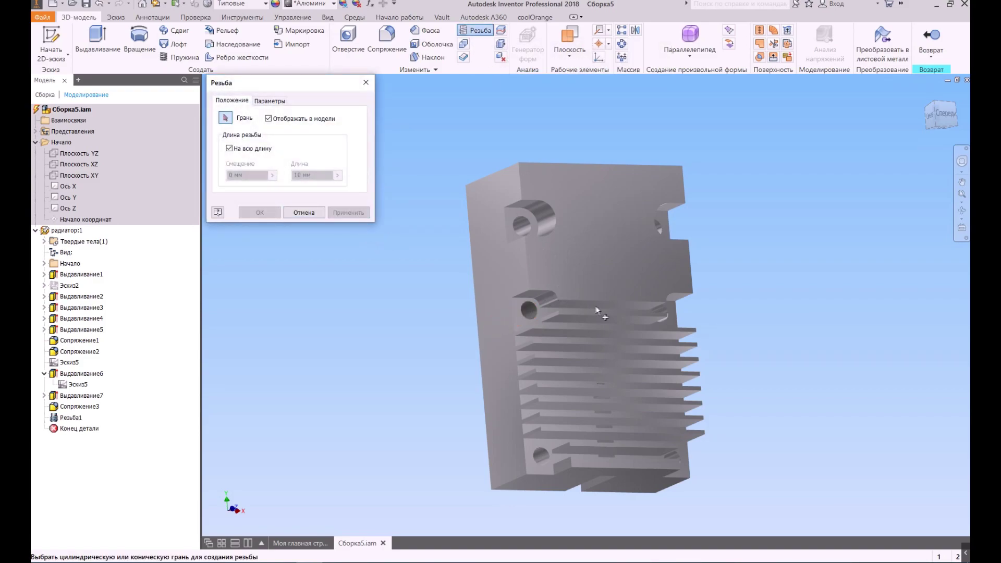
click(662, 316)
click(350, 214)
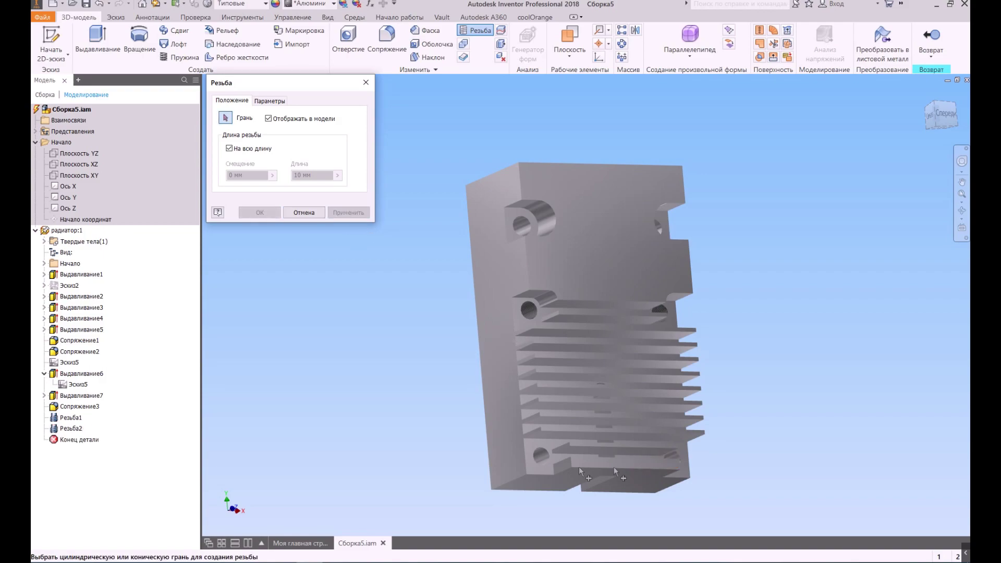
click(538, 458)
click(349, 212)
click(672, 458)
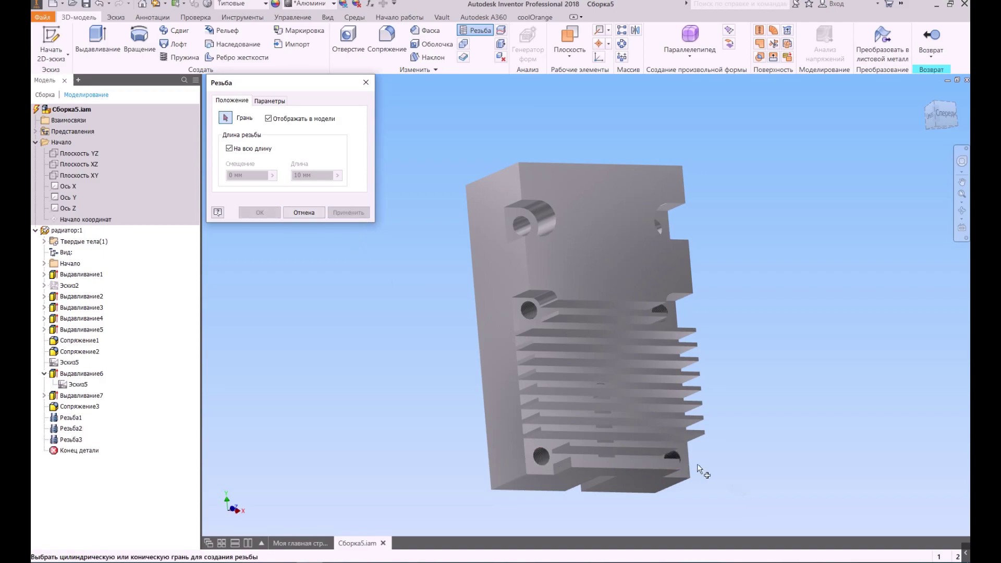
click(259, 212)
Generate modelled thread geometry for the four threaded mounting holes with threadModeler, using a 0.10 % pitch offset.
click(536, 18)
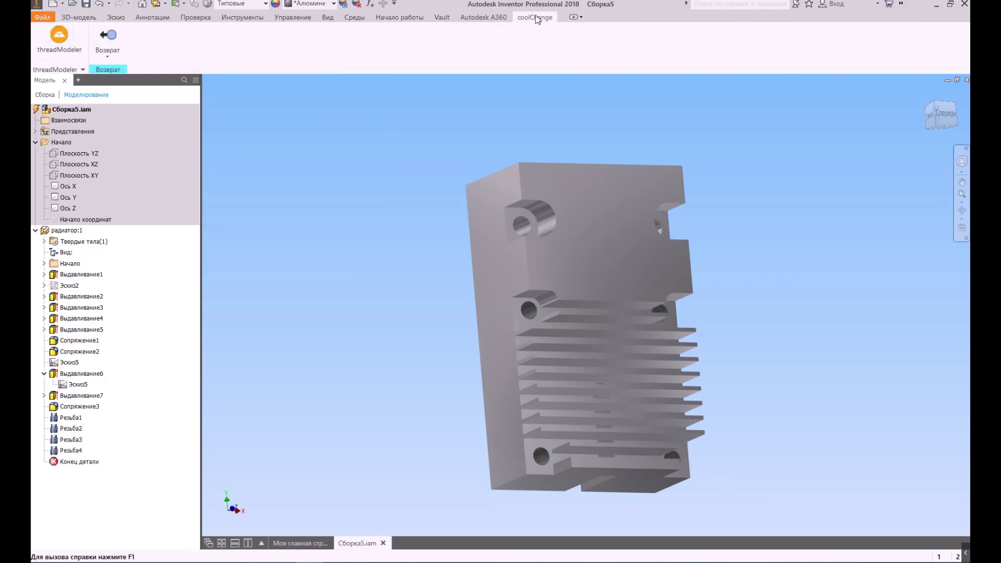
click(71, 49)
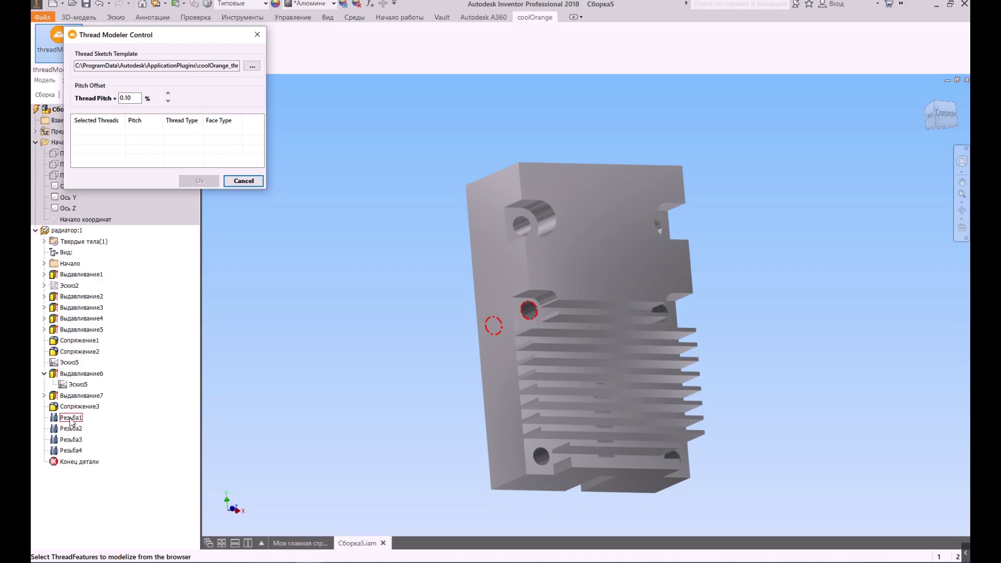
click(71, 418)
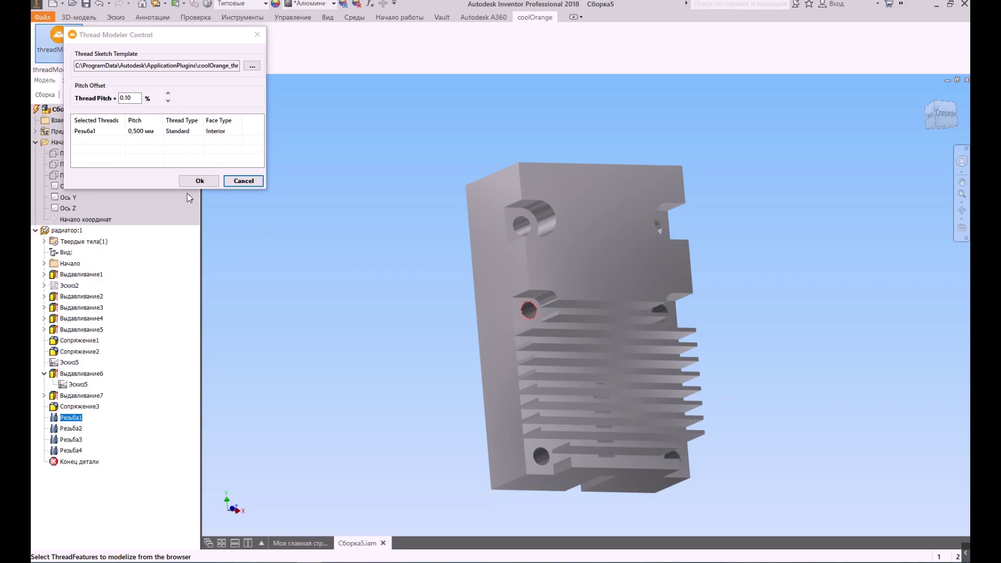
click(199, 181)
scroll(605, 359, down, 3)
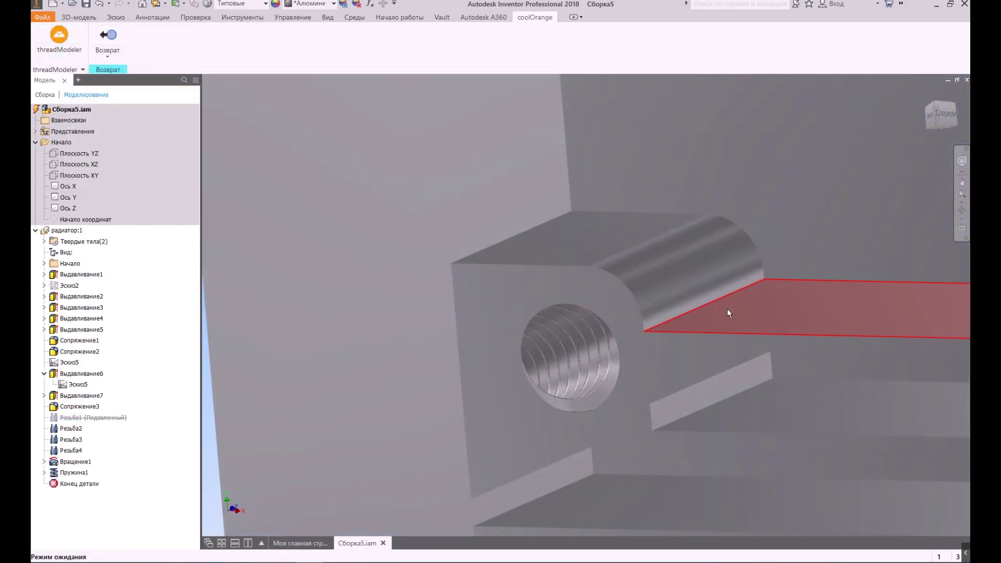
click(963, 210)
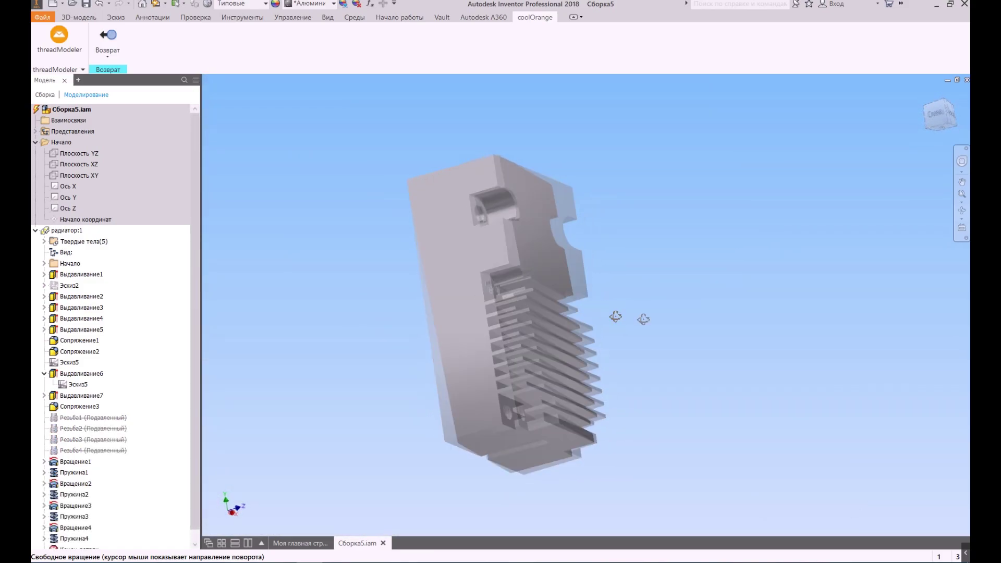
key(Escape)
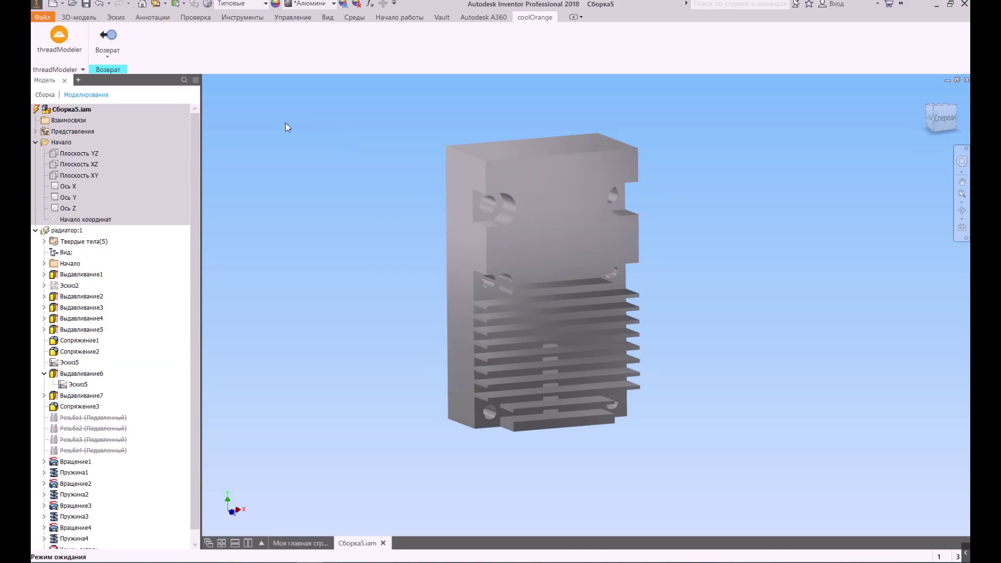
Set up a 0.5 mm equal-distance chamfer on the block's top face edges and the upper vertical corner edge.
click(80, 17)
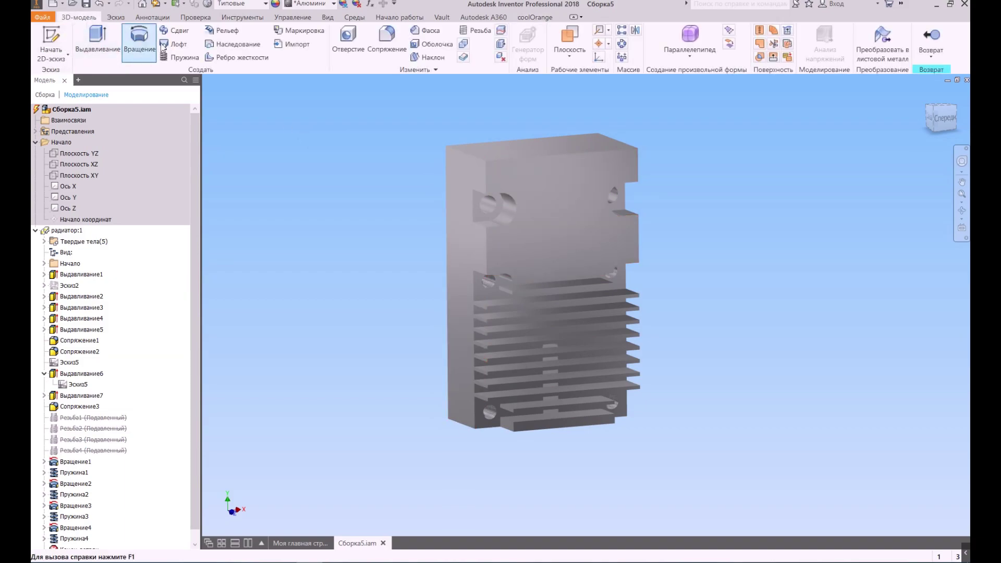
click(432, 32)
double_click(367, 131)
text(0,5)
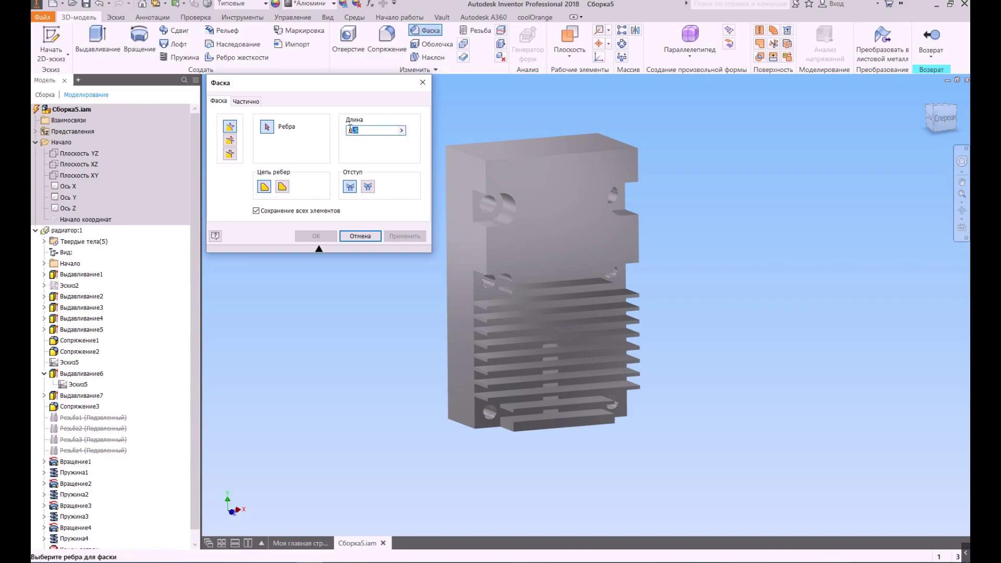
click(527, 158)
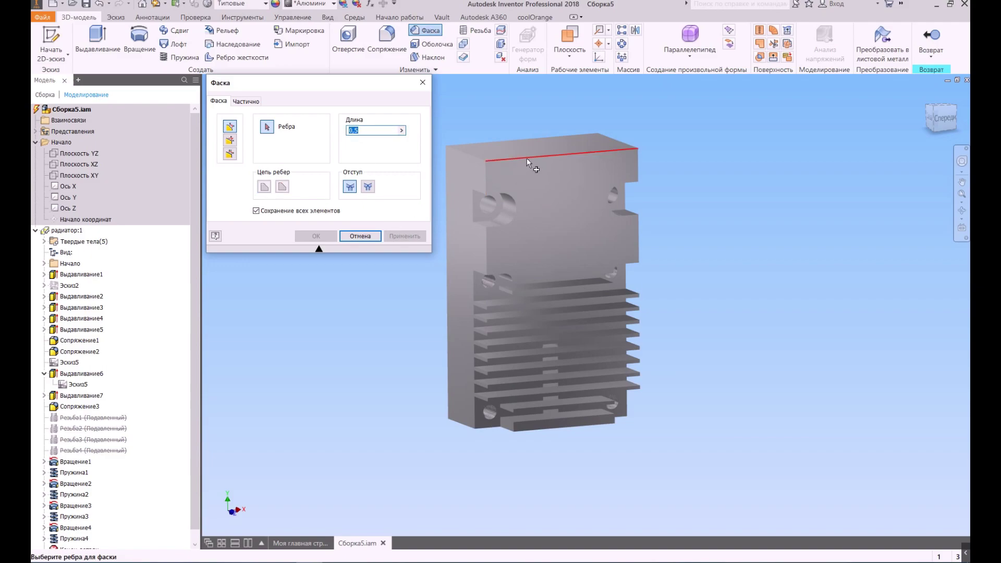
scroll(527, 158, up, 2)
scroll(527, 140, down, 3)
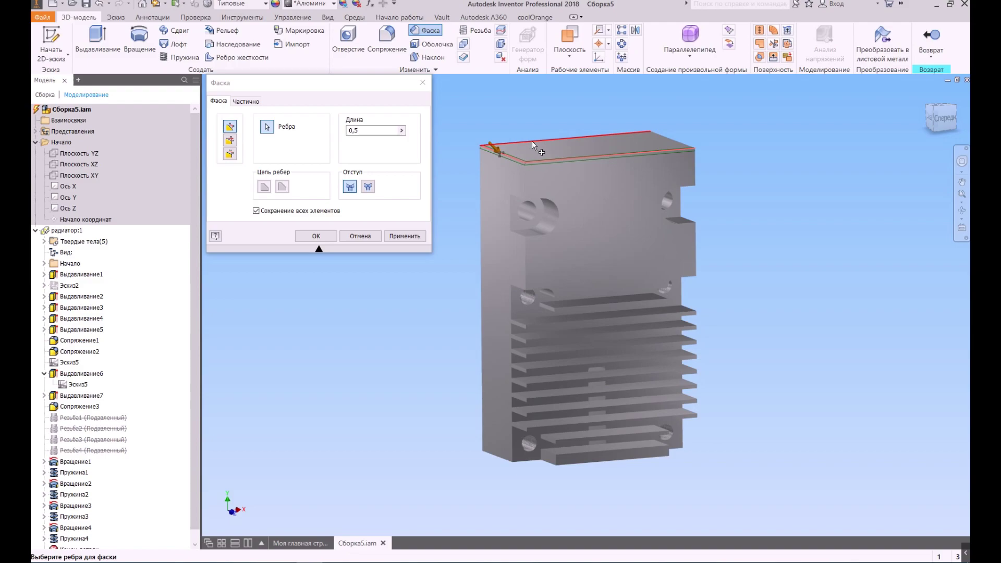
scroll(530, 151, down, 4)
scroll(569, 162, up, 1)
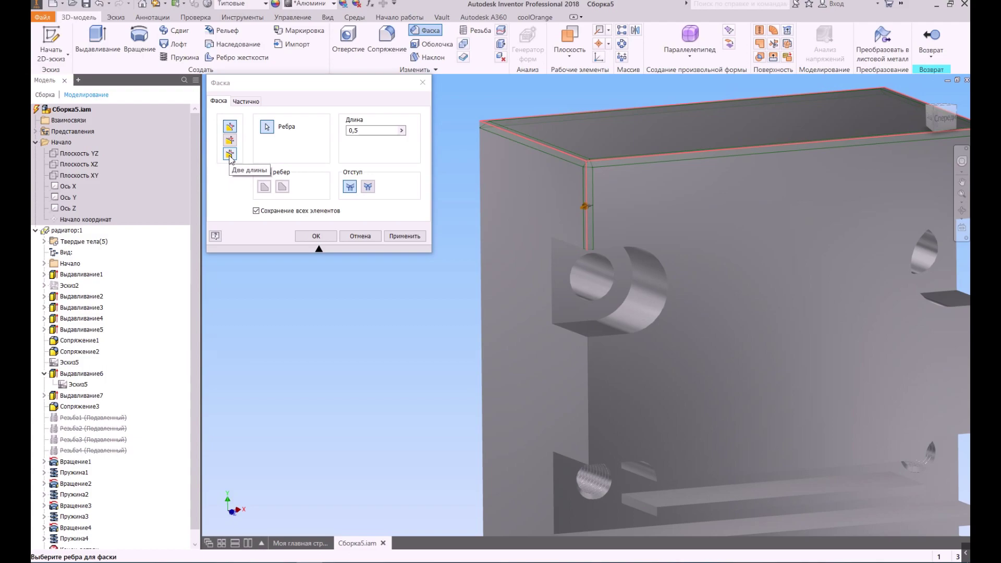
click(230, 155)
click(614, 160)
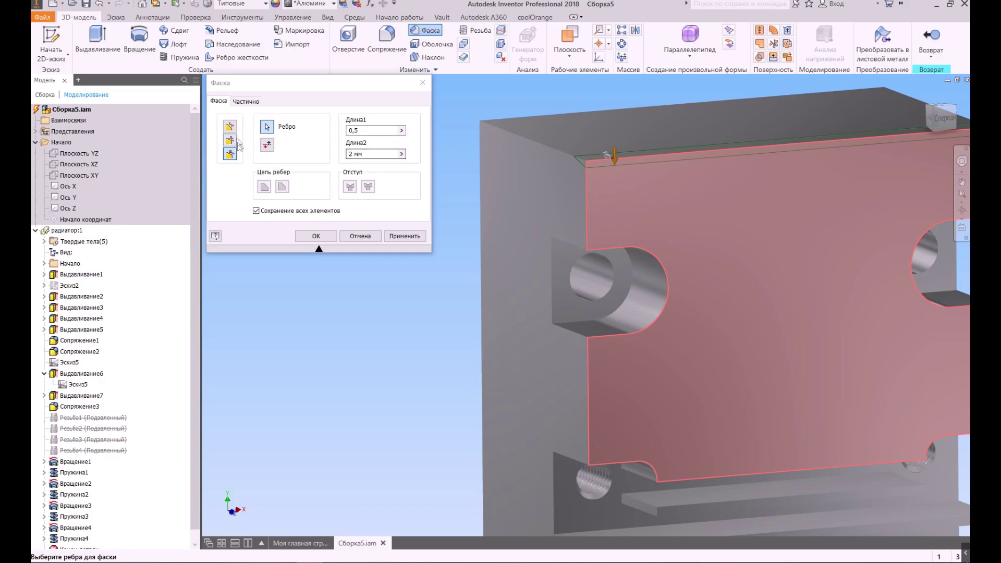
click(229, 127)
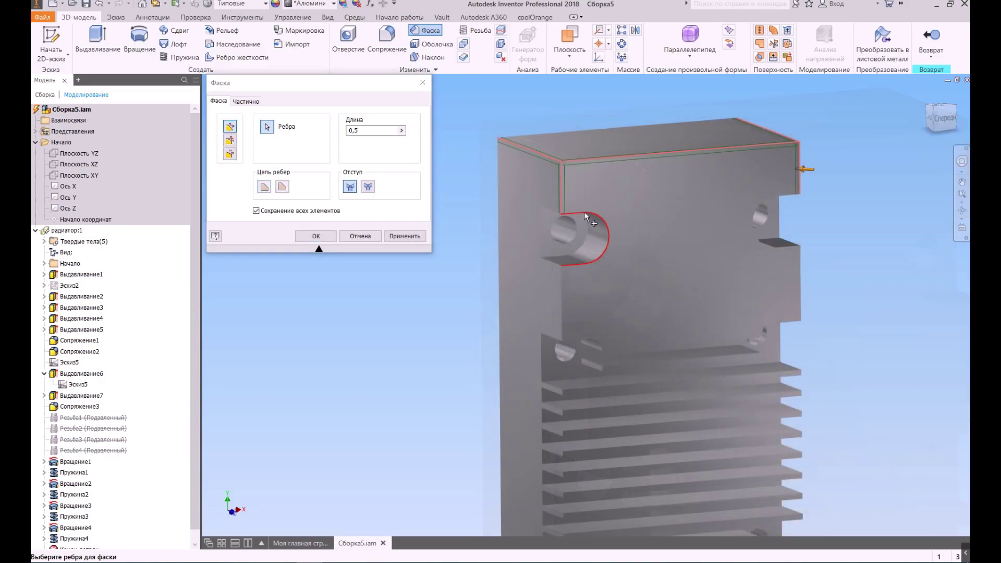
Include the upper screw pocket's front edge and the fins' end edges in the 0.5 mm chamfer and apply it.
click(597, 220)
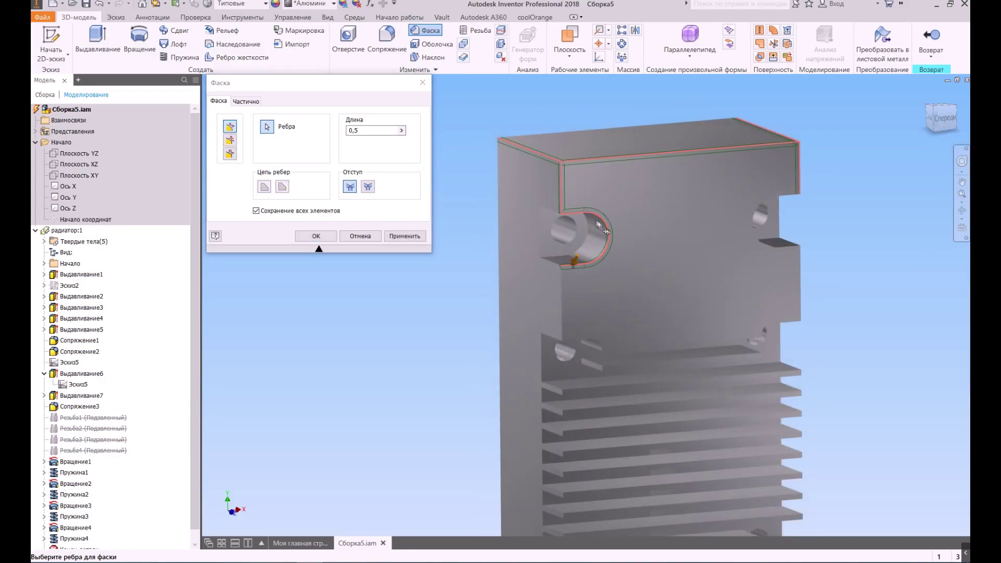
scroll(599, 222, up, 3)
scroll(578, 221, down, 3)
scroll(745, 218, down, 2)
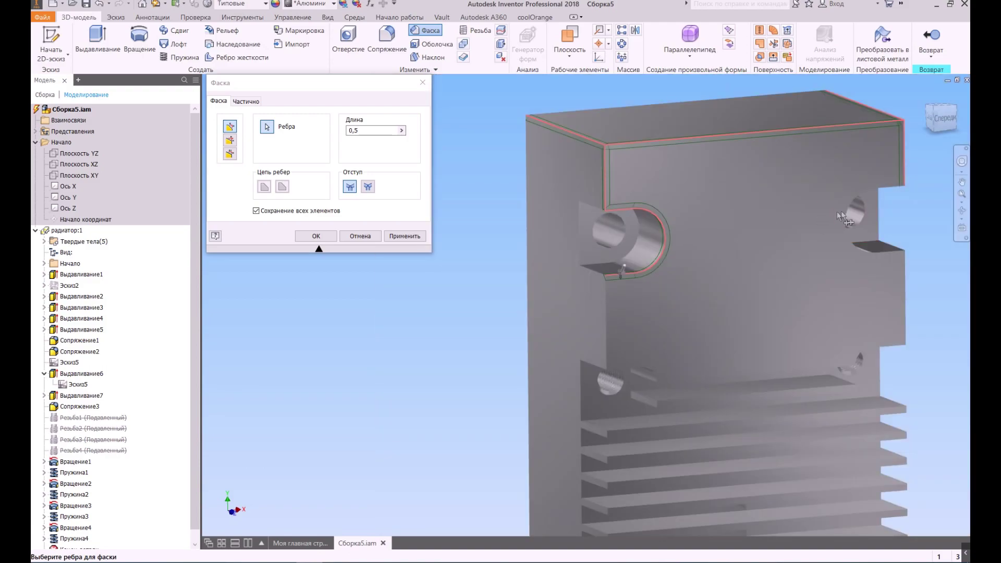
shift+middle_drag(850, 215, 714, 328)
scroll(713, 324, up, 5)
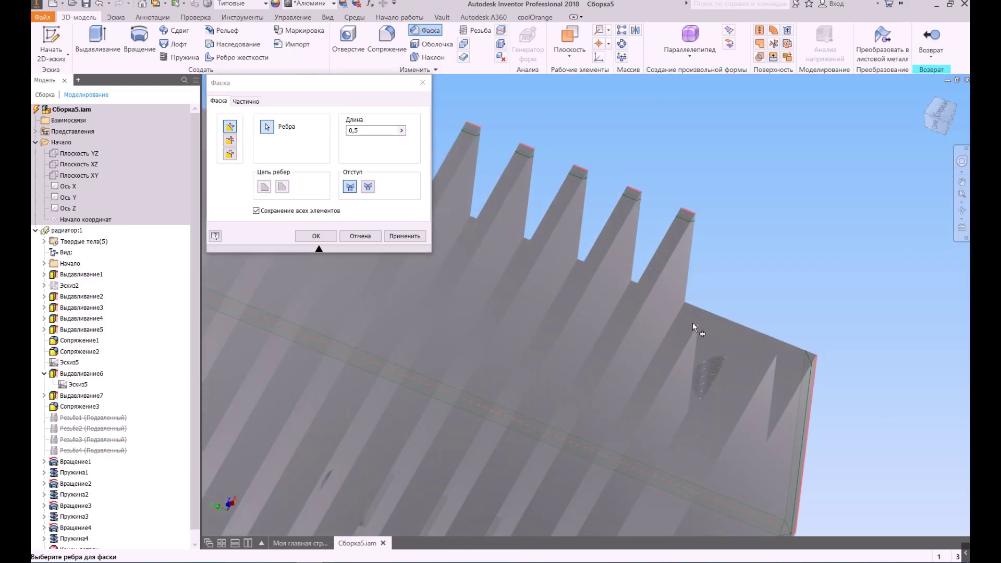
scroll(693, 321, up, 2)
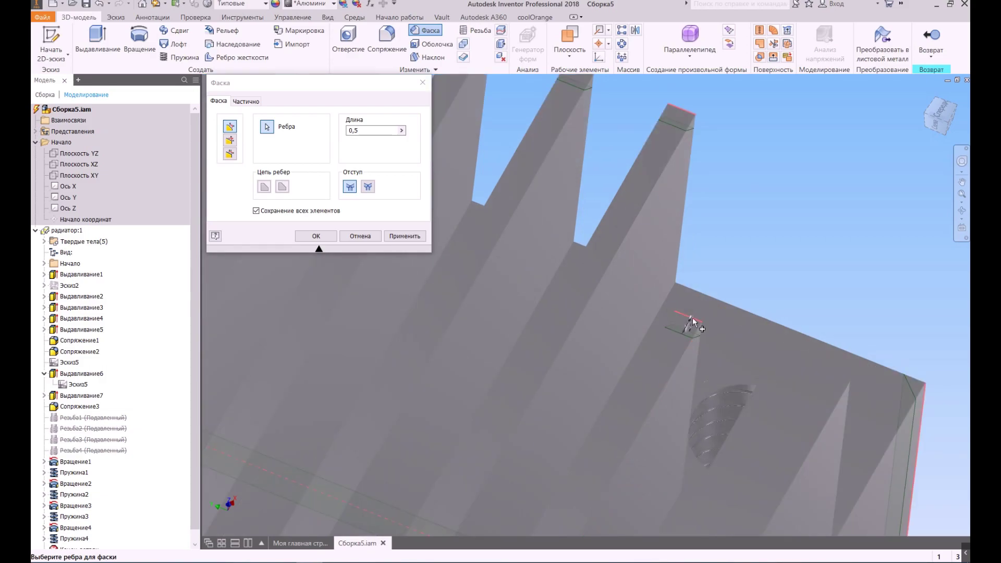
scroll(697, 323, down, 2)
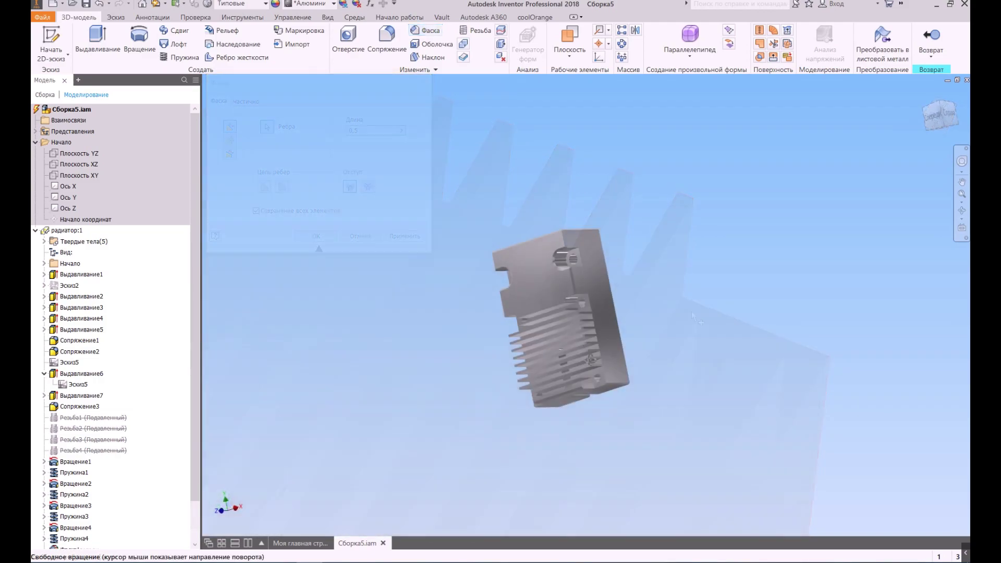
Start a sketch on the block's slotted bottom face and draw two circles, one on each side of the slot.
shift+middle_drag(592, 334, 647, 242)
scroll(614, 337, up, 3)
click(647, 238)
click(706, 230)
key(c)
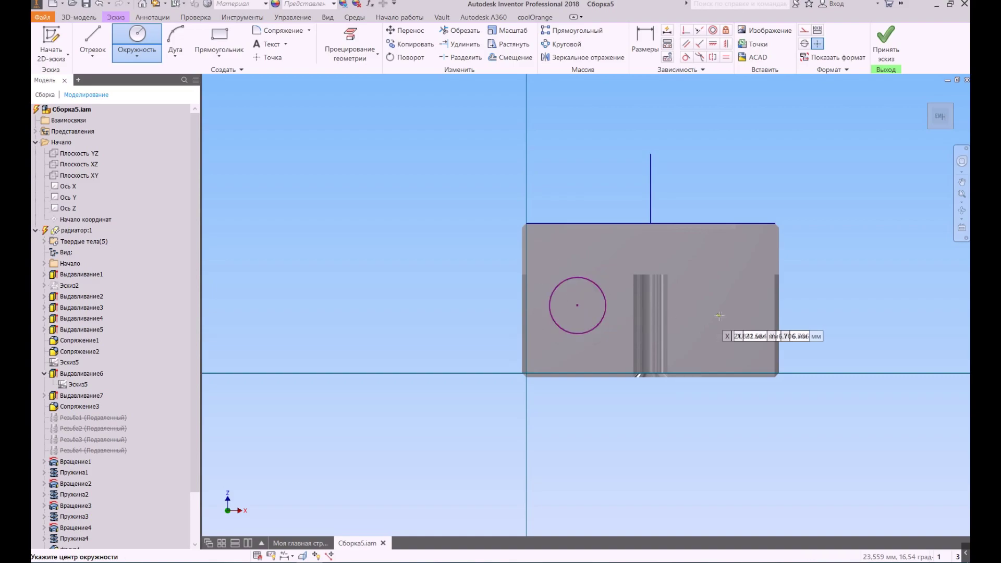
click(727, 305)
click(748, 326)
Connect the two circle centres with a horizontal line and convert it to construction geometry.
key(l)
click(578, 305)
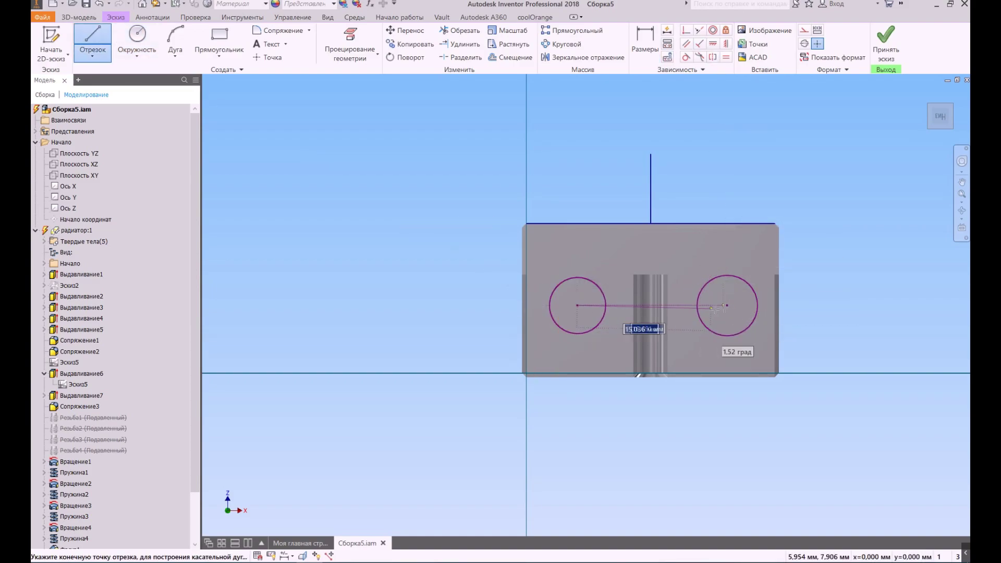
click(727, 306)
right_click(710, 255)
click(749, 255)
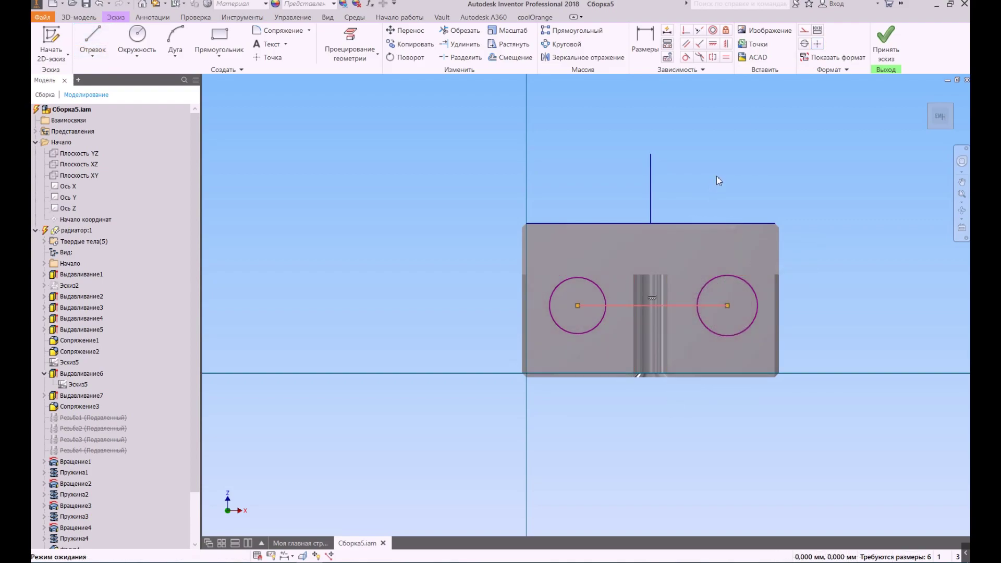
click(805, 32)
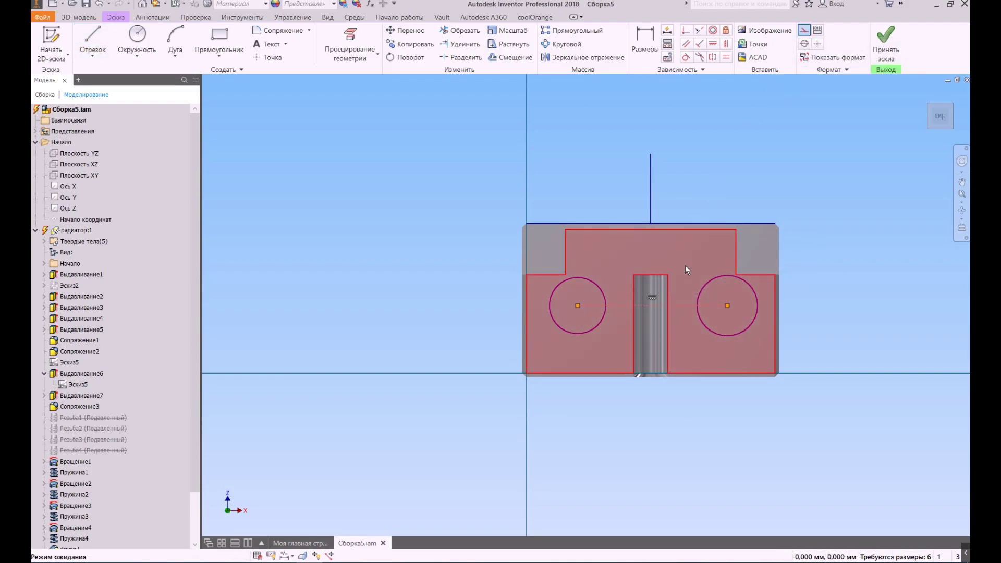
Make the two circle centres symmetric about the vertical centre line and shift the circles to check their movement.
click(728, 305)
click(578, 305)
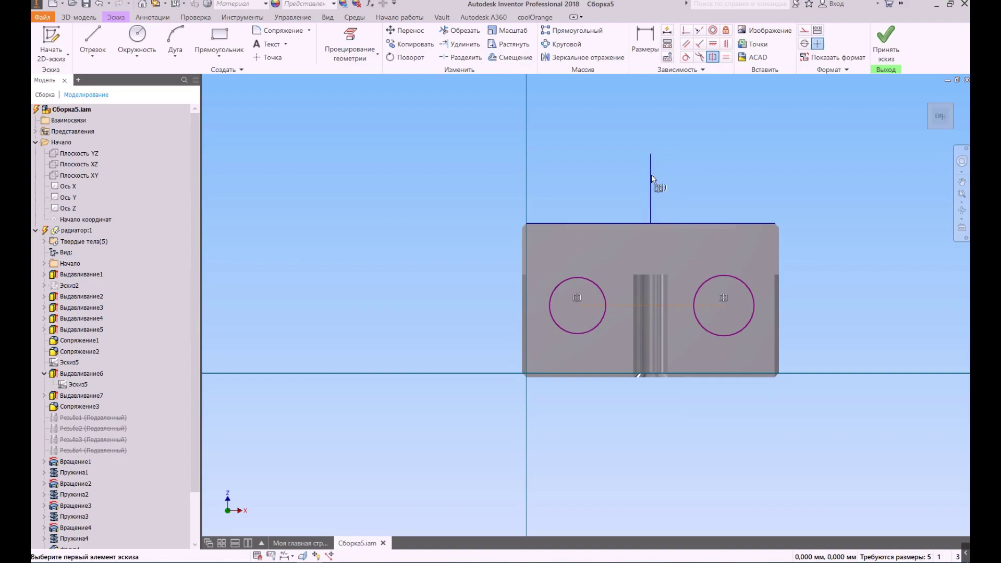
right_click(717, 180)
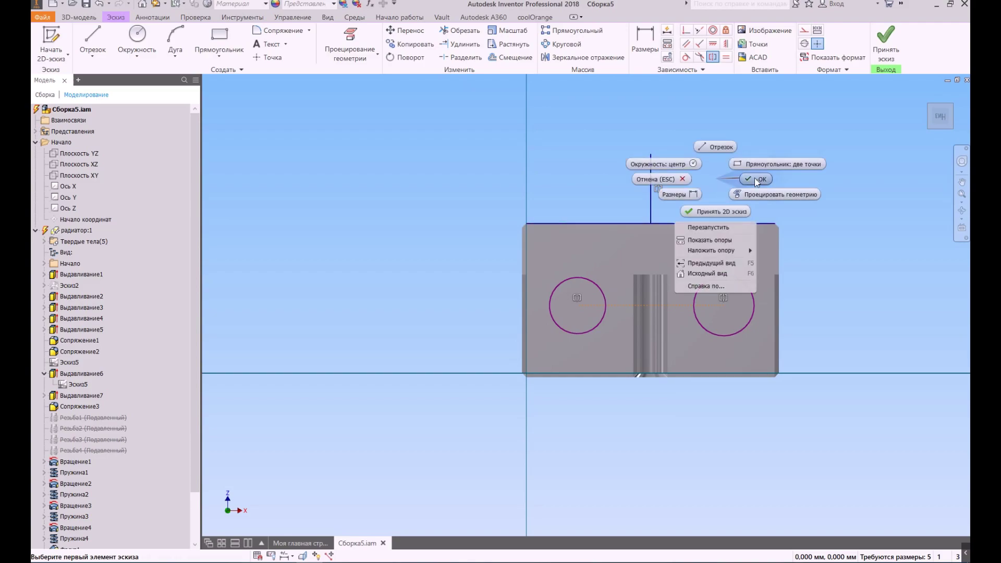
click(754, 179)
drag(725, 306, 705, 304)
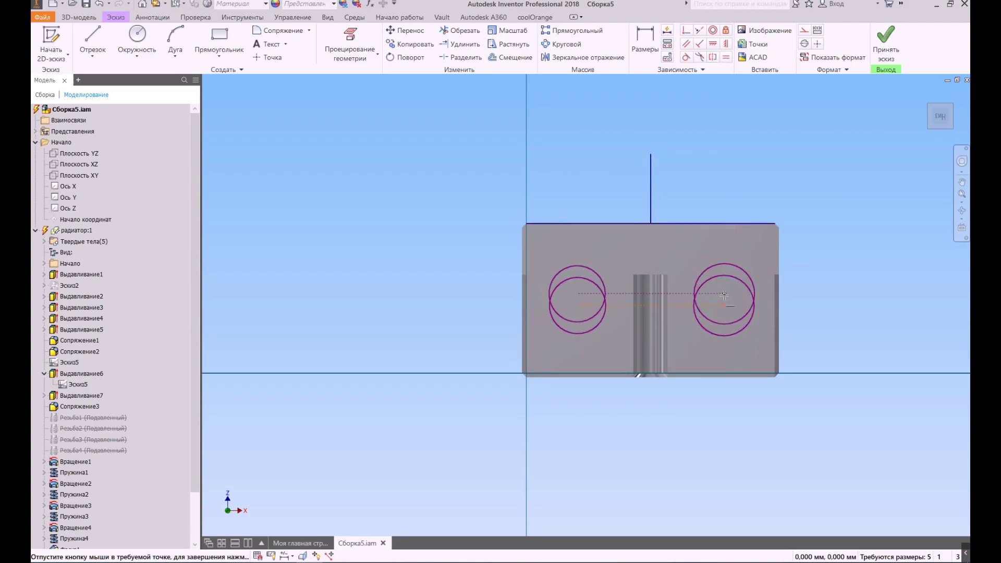
Dimension the circles with a 5 mm gap and 2.4 mm edge offset, and extrude the smaller concentric circles as a cut.
key(d)
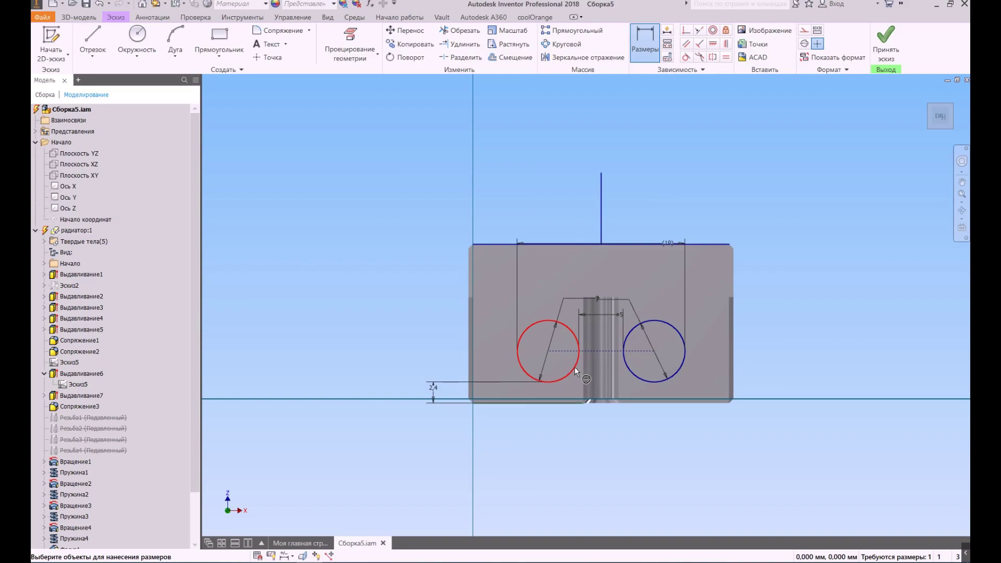
key(e)
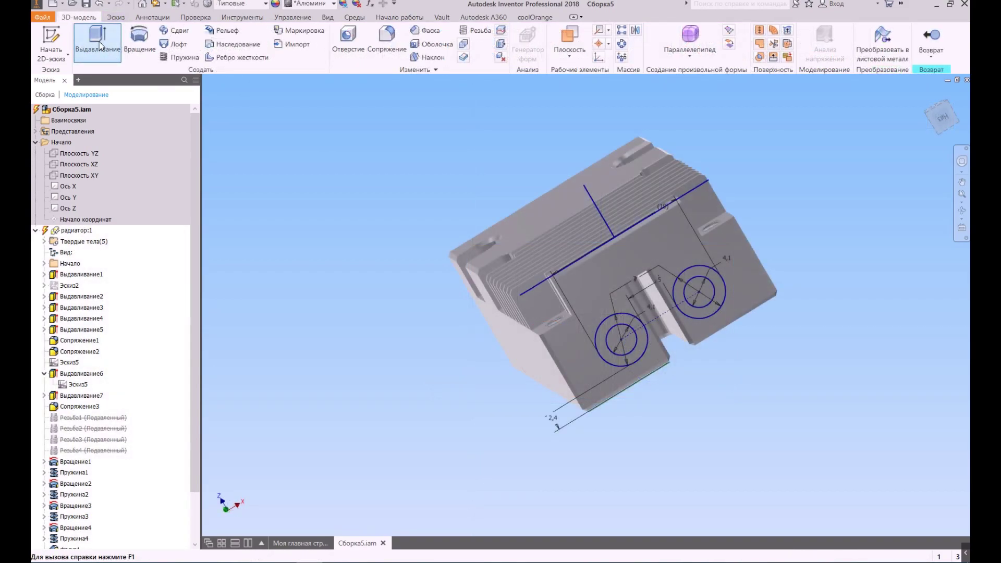
click(620, 339)
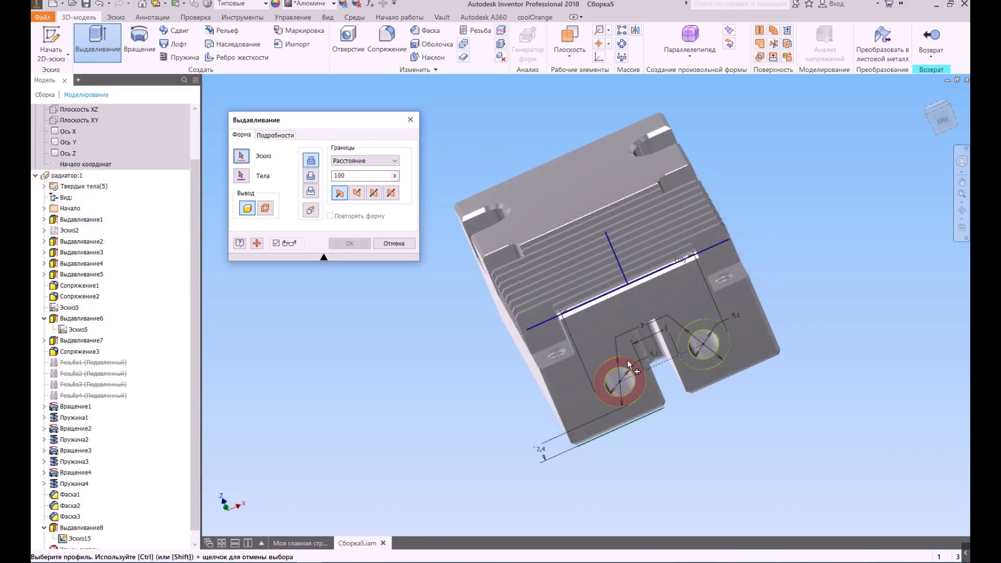
Extrude the rings around both bottom-face holes as a cut into the block and chamfer the rims of the widened holes.
click(628, 362)
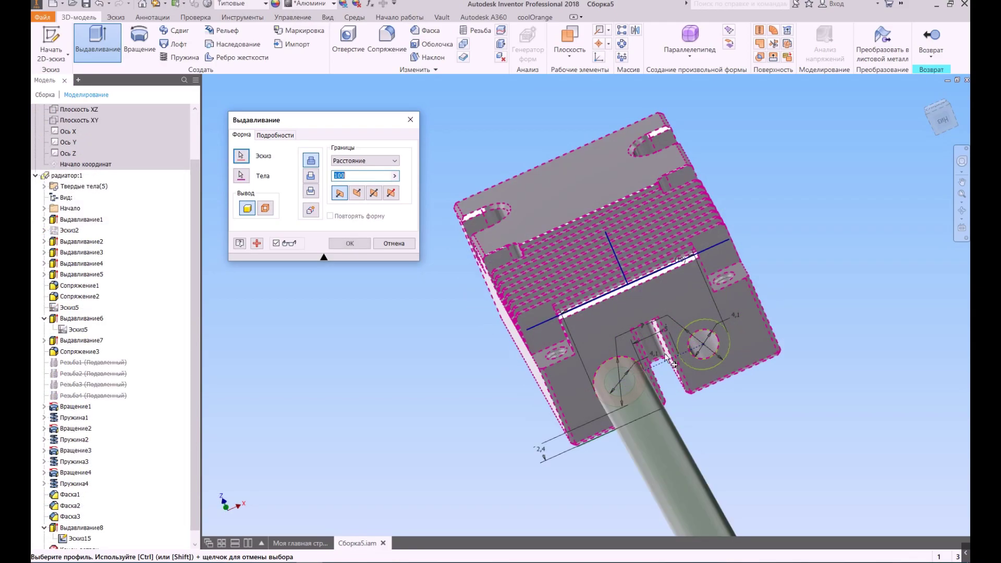
click(699, 324)
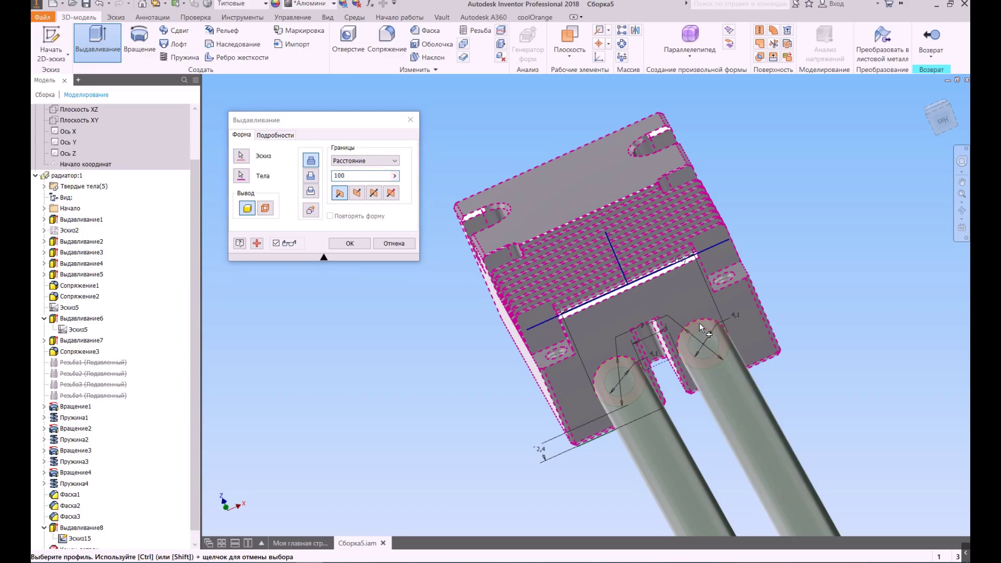
click(358, 194)
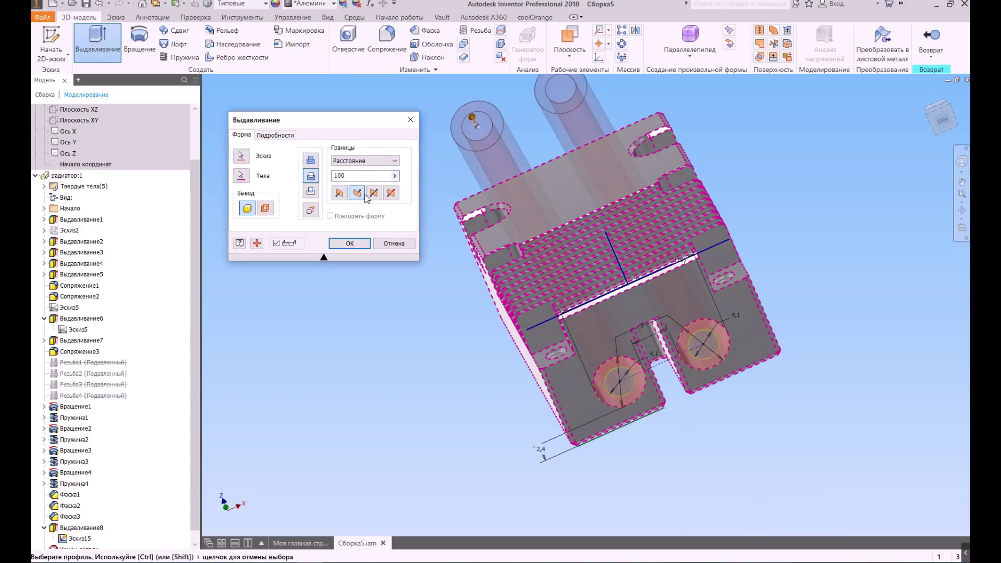
click(349, 243)
click(428, 32)
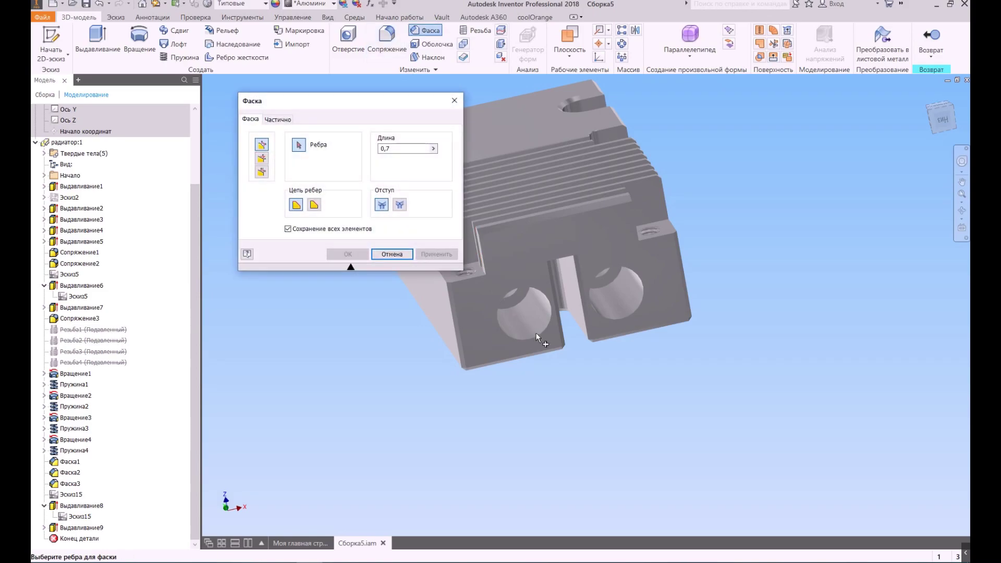
click(627, 314)
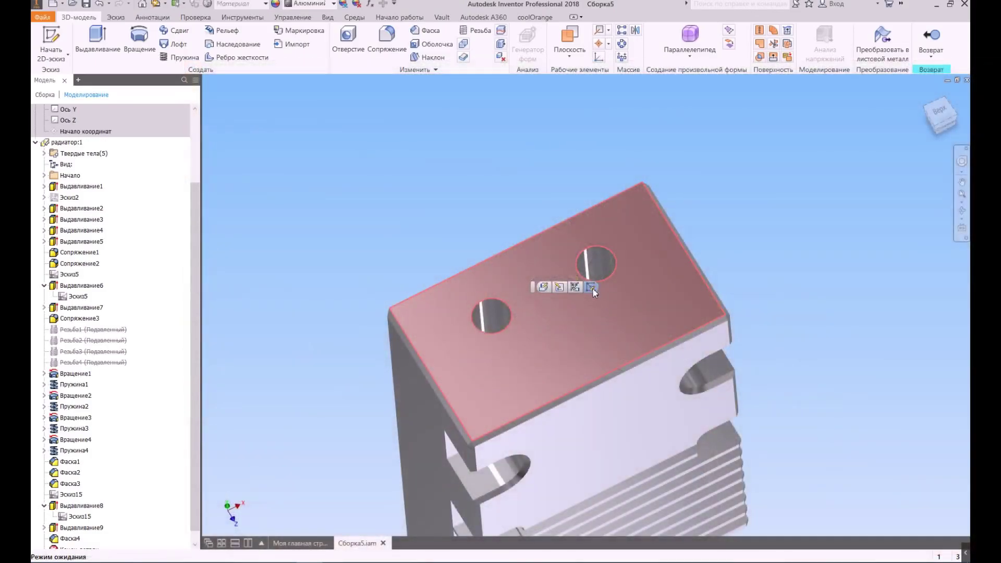
Start a sketch on the block's opposite end face and project the edges of its two holes.
click(592, 288)
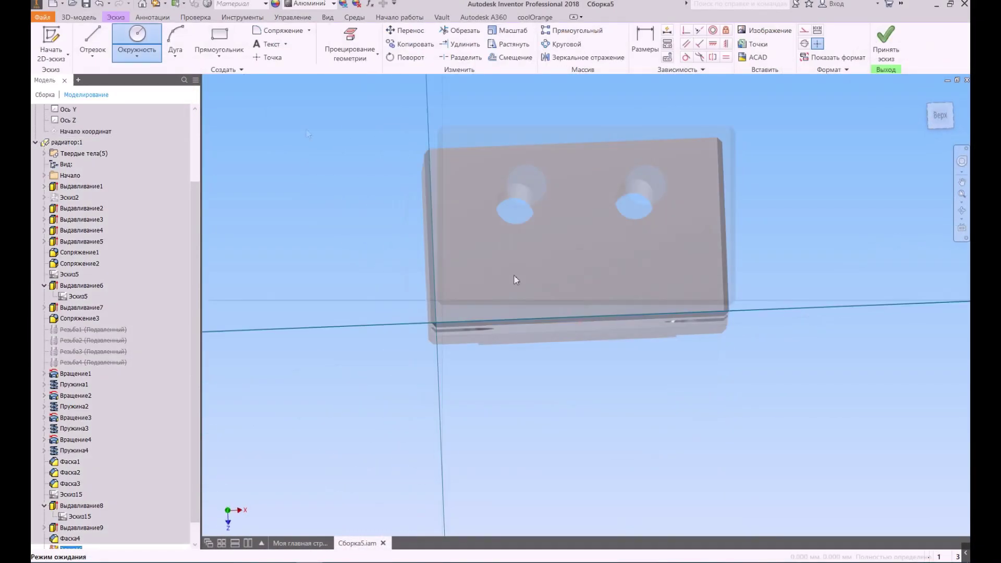
click(350, 34)
click(522, 192)
click(652, 192)
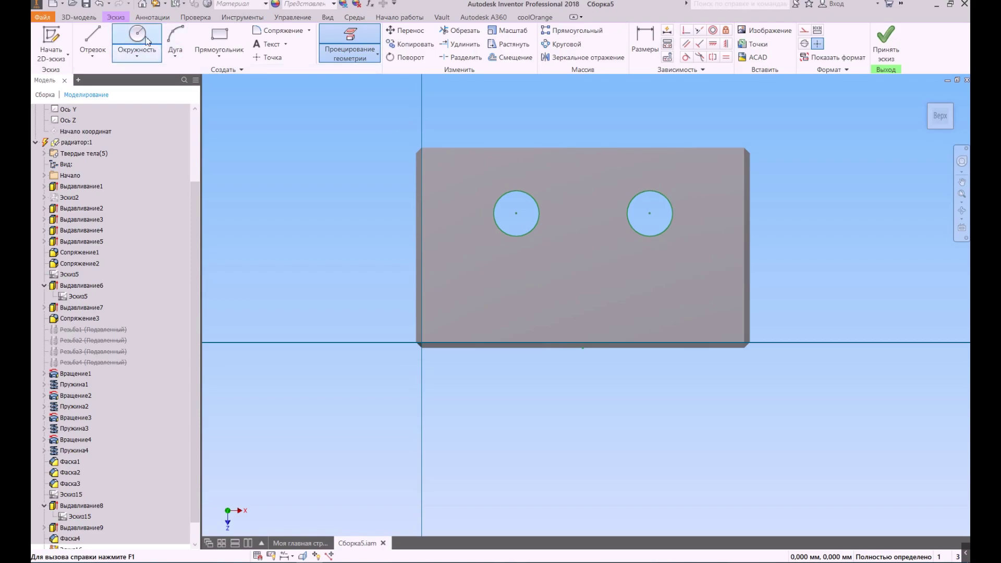
Draw a circle around each projected hole, concentric with it, the first about 8.4 mm in diameter.
click(517, 214)
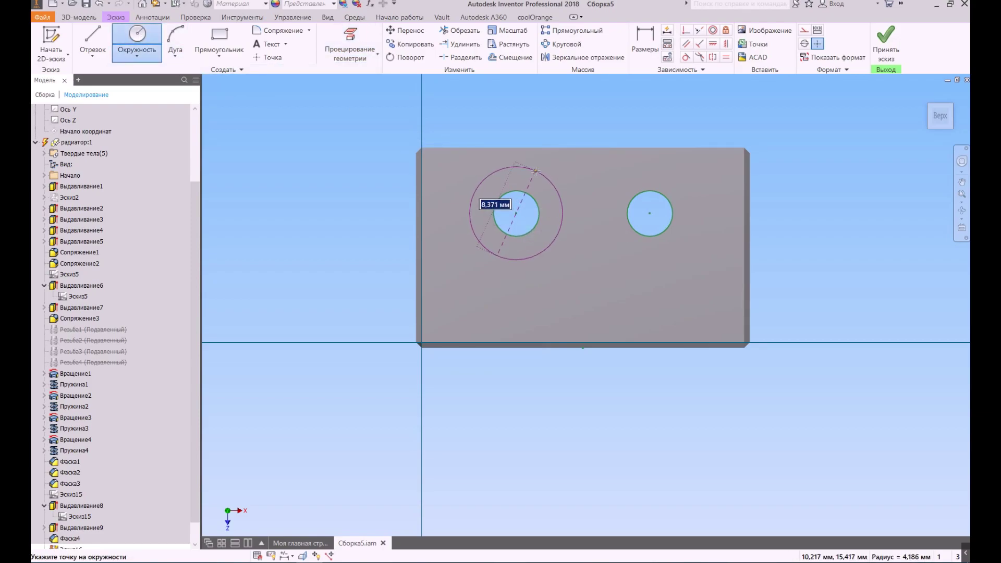
click(536, 170)
click(650, 214)
click(653, 165)
key(Escape)
Dimension the concentric neck circle around the right-hand hole to a 5 mm diameter.
scroll(608, 216, down, 5)
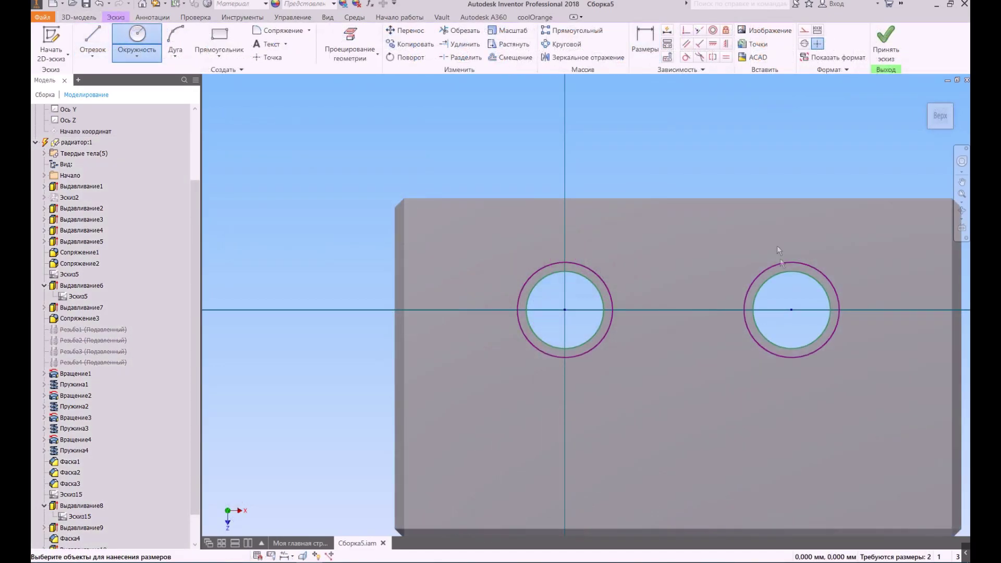
key(d)
click(774, 264)
click(740, 252)
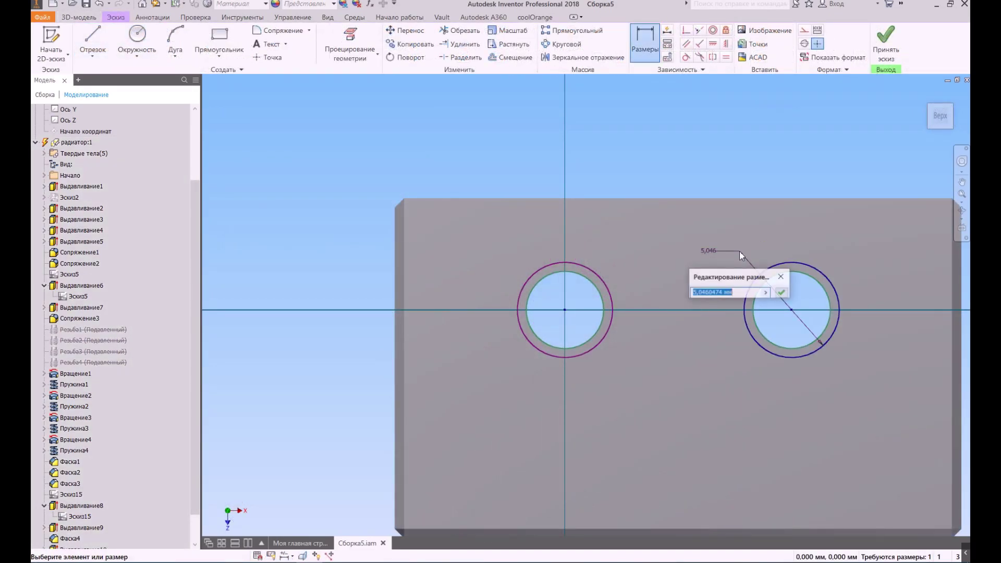
text(5)
key(Return)
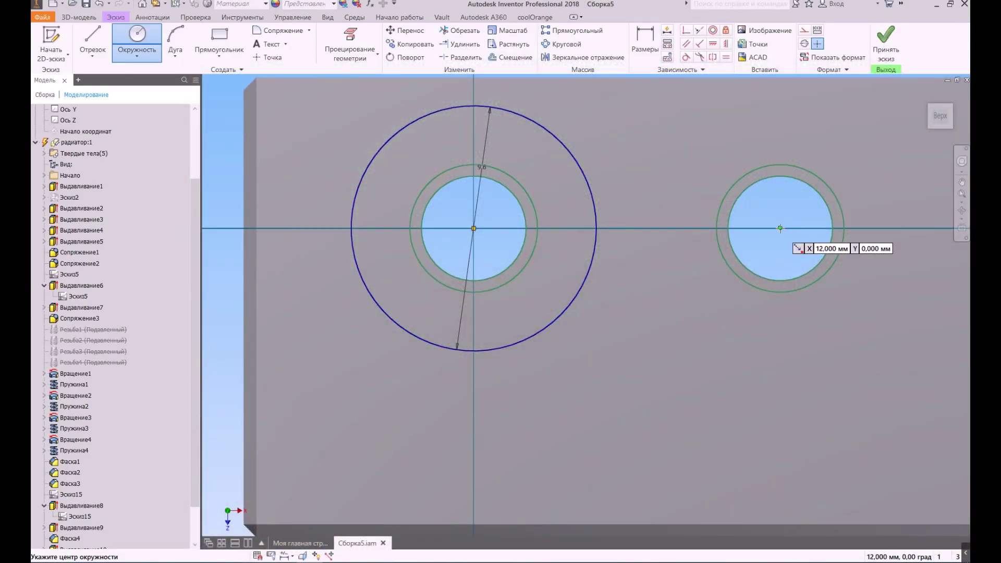
Draw the second flange circle centred on the other hole and extrude the flange's outer top ring inward as a cut.
click(780, 228)
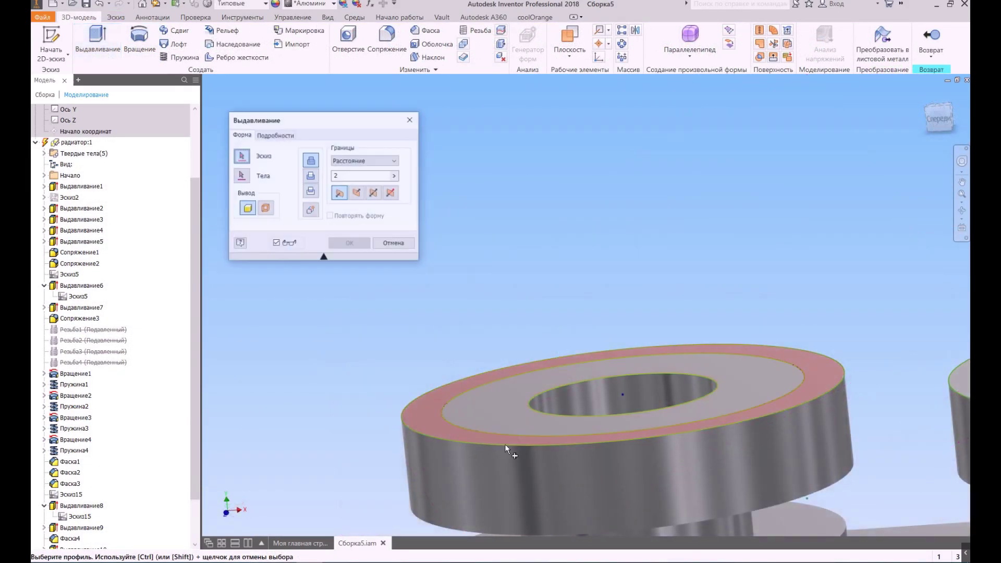
click(358, 193)
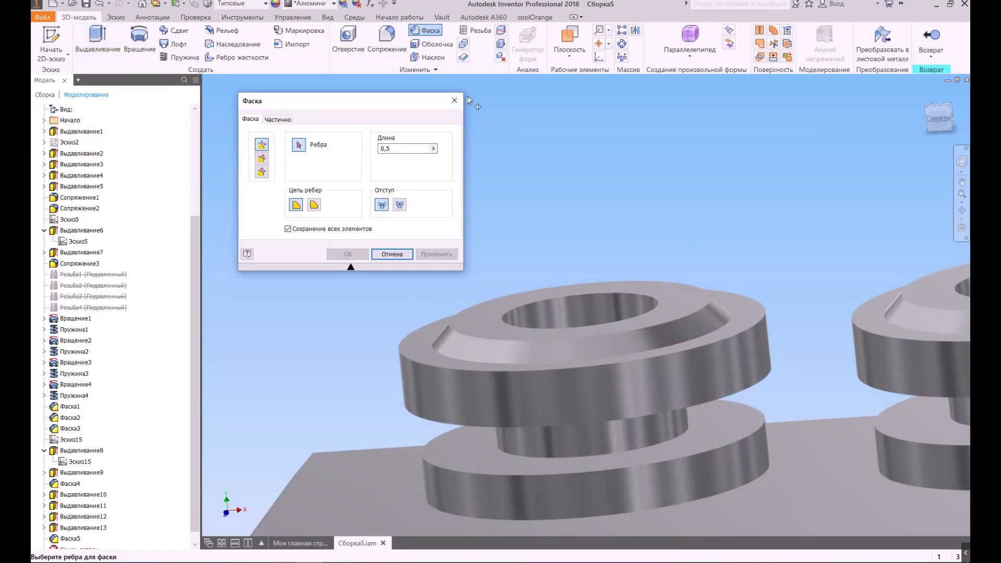
Fillet the upper and lower outer edges of both top flanges with a 0.4 mm radius.
click(387, 39)
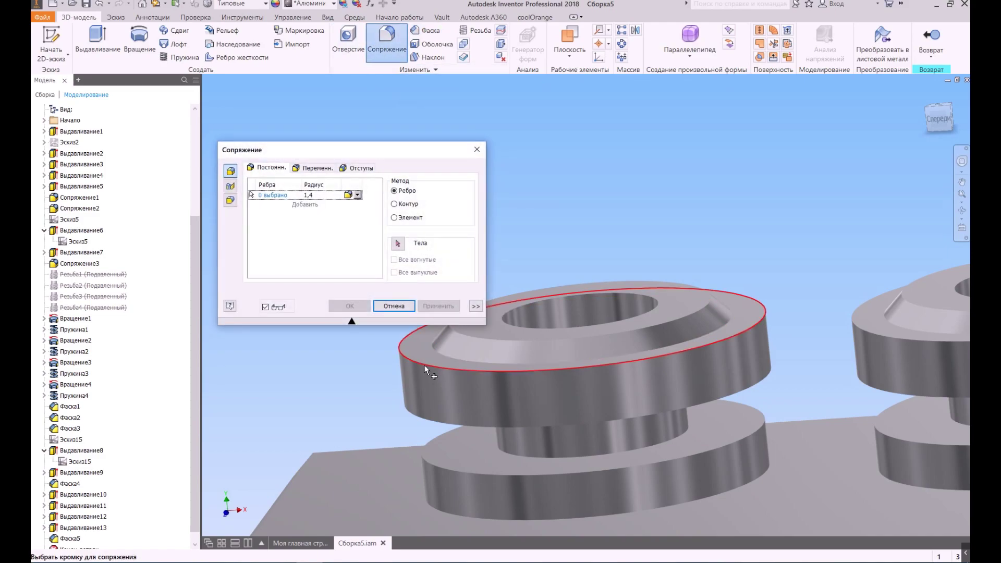
click(425, 365)
scroll(427, 364, down, 3)
click(664, 343)
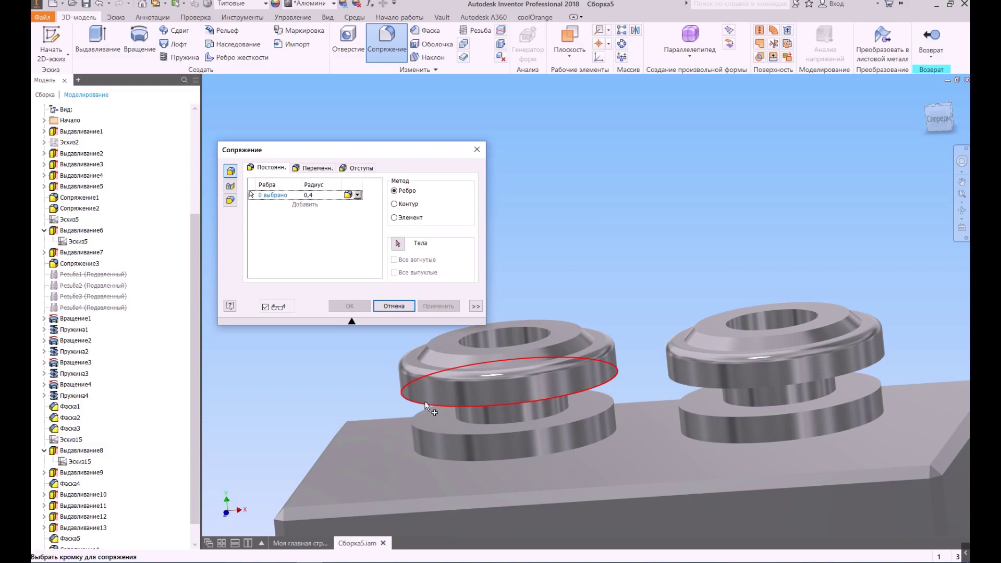
click(425, 405)
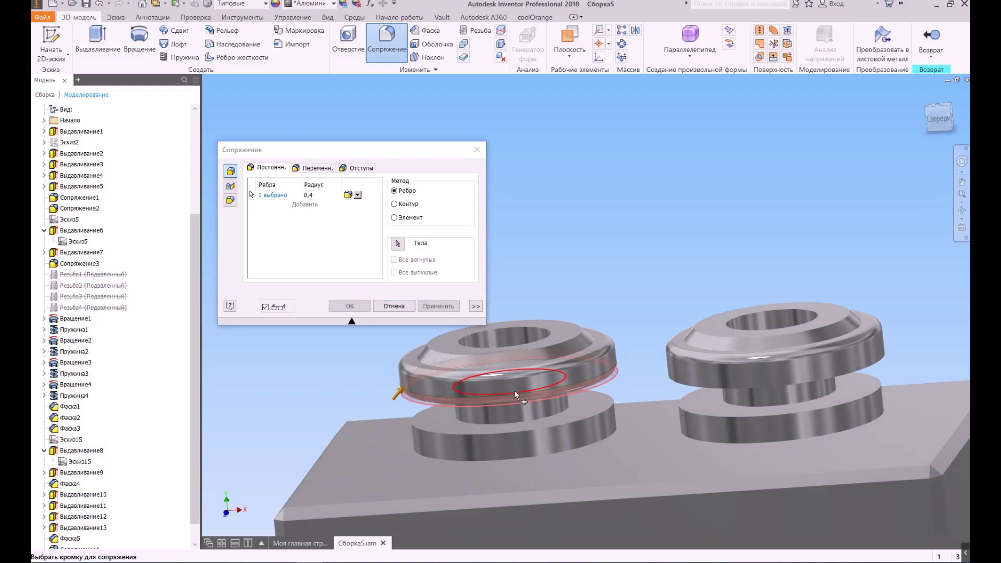
click(694, 389)
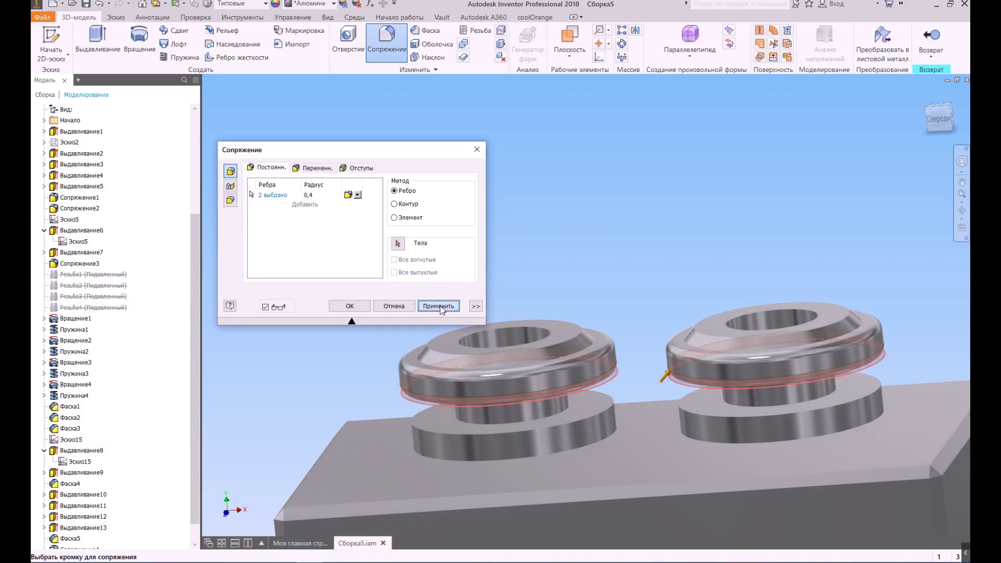
click(438, 306)
Apply the appearance Гладкий — красный to the faces of both upper flanges.
key(F4)
drag(440, 306, 655, 394)
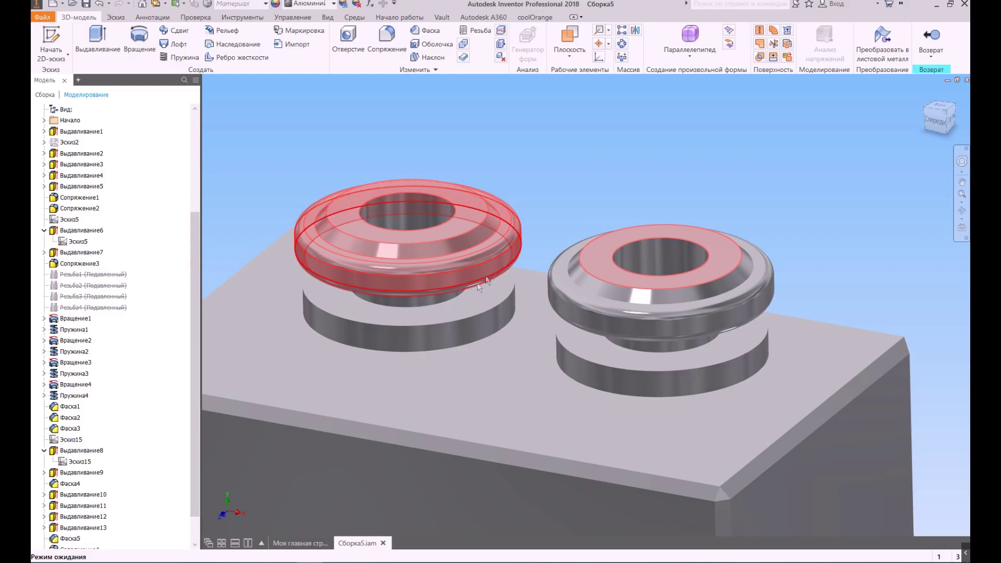
scroll(486, 275, up, 5)
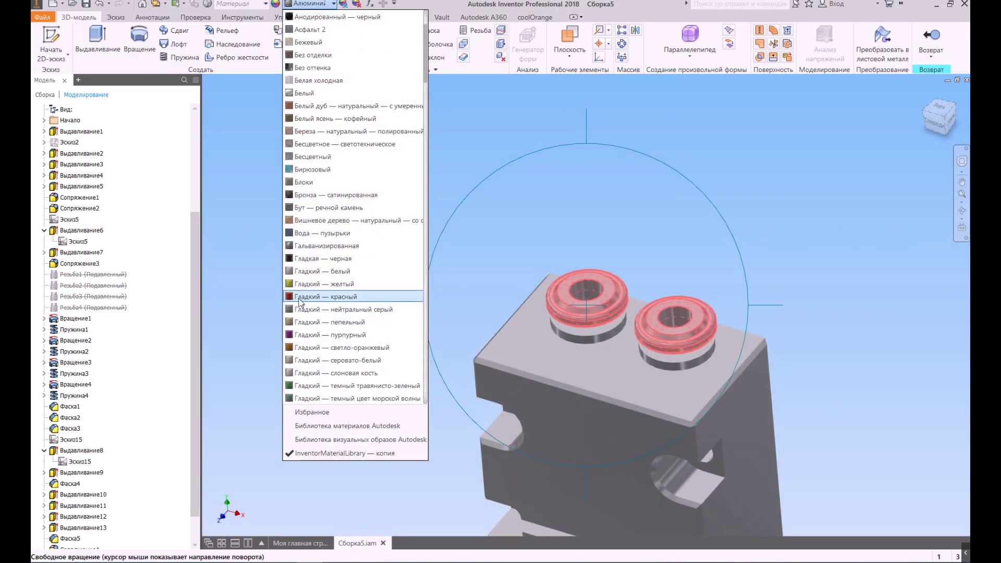
click(300, 303)
shift+middle_drag(300, 303, 648, 282)
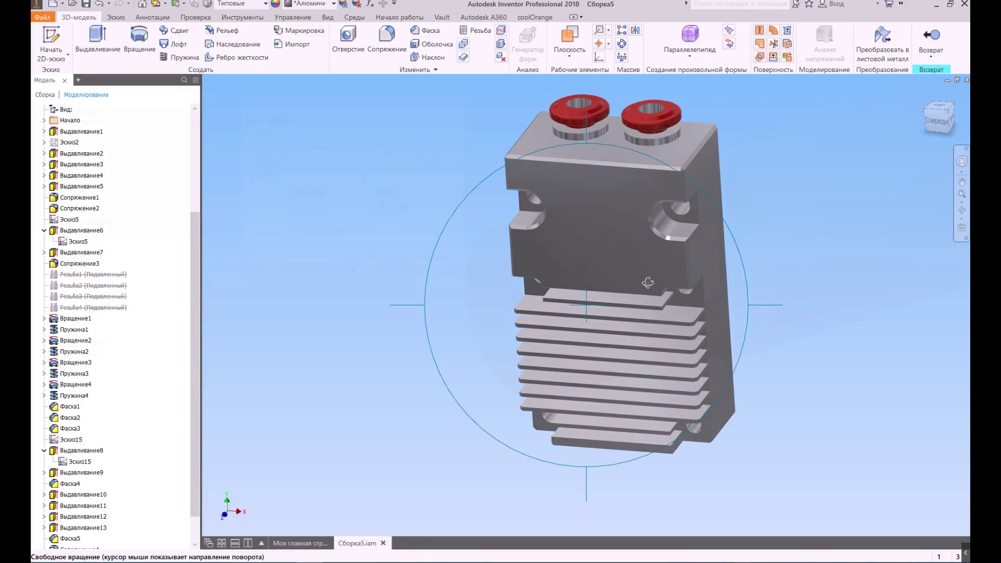
Chamfer the outer edge of the thermal barrier's larger cylinder beside the neck by 0.3 mm.
click(391, 151)
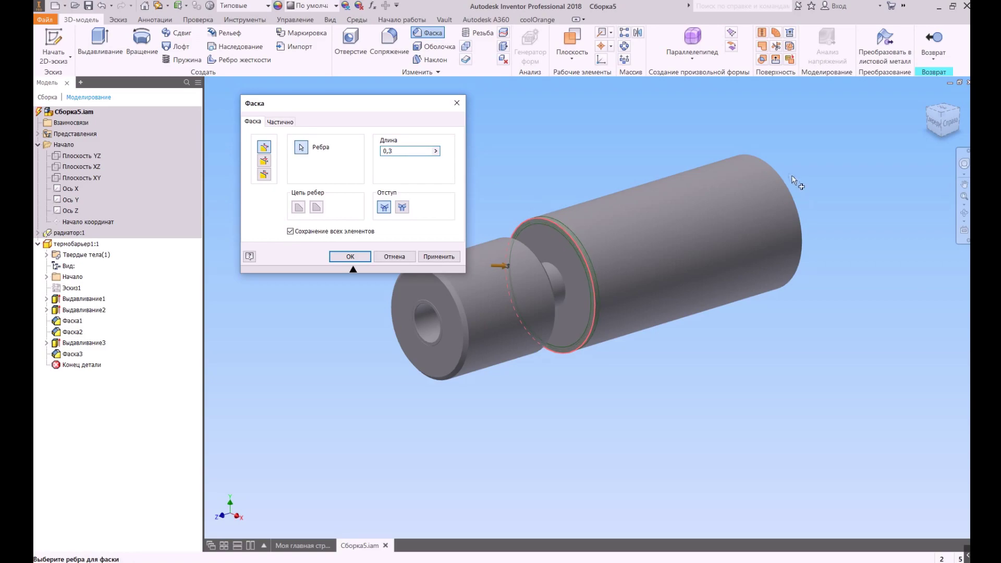
click(439, 257)
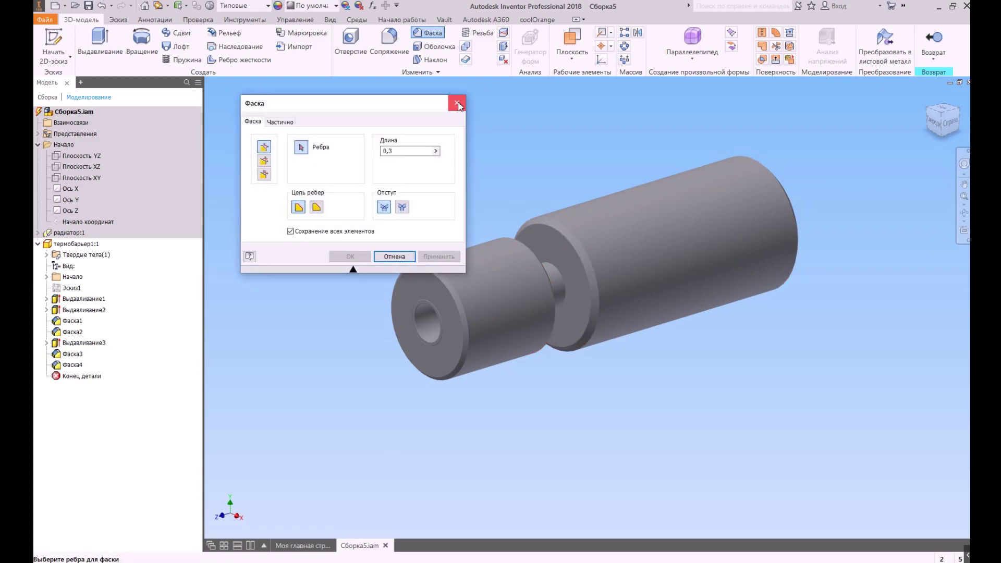
click(458, 103)
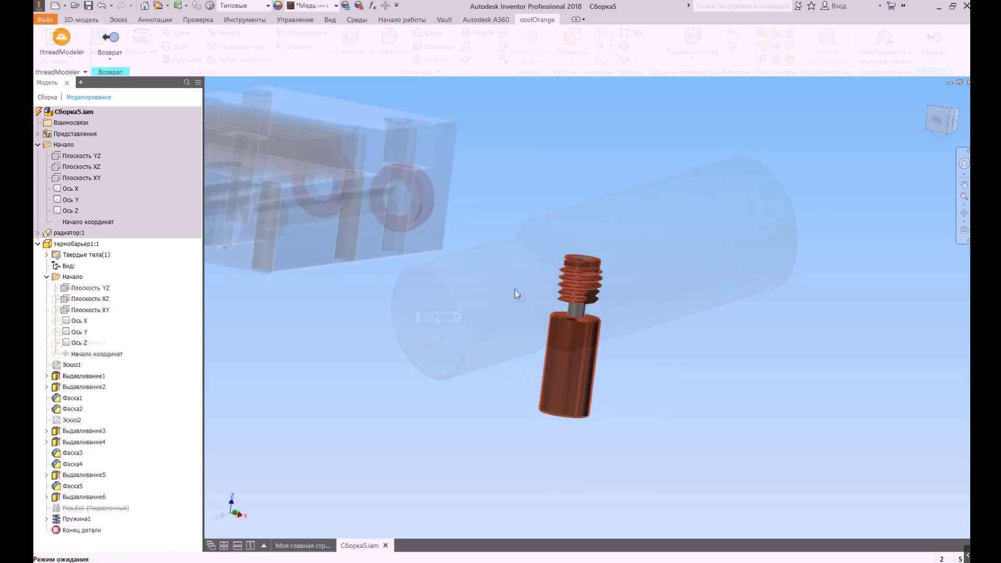
Mate the copper thermal barrier with zero offset inside one of the stepped holes in the radiator's slotted end.
drag(514, 290, 594, 311)
scroll(604, 299, down, 4)
scroll(595, 311, up, 4)
scroll(595, 311, down, 4)
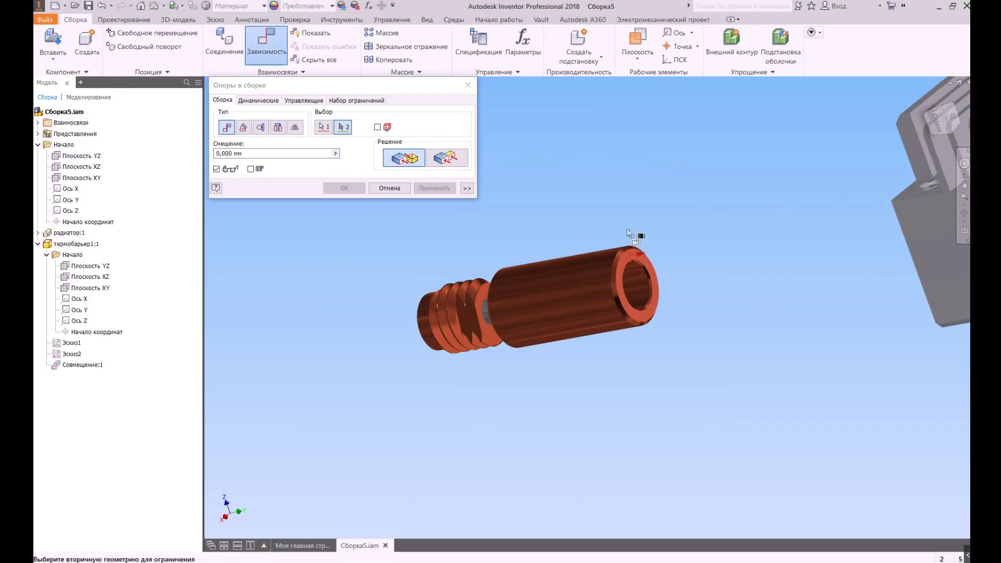
drag(628, 233, 678, 313)
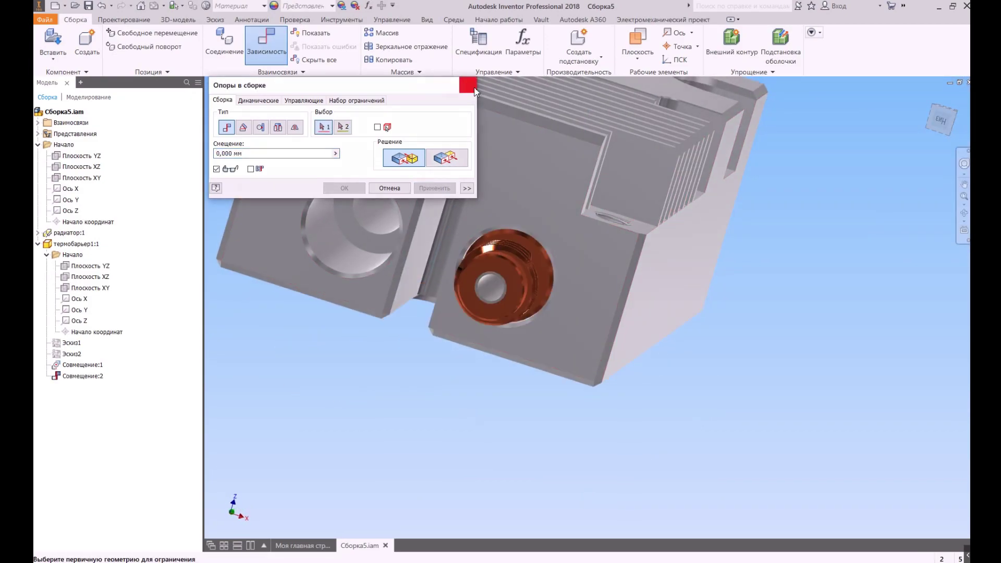
click(473, 89)
Add a 0° angle constraint that orients the thermal barrier relative to the radiator block.
drag(588, 279, 570, 208)
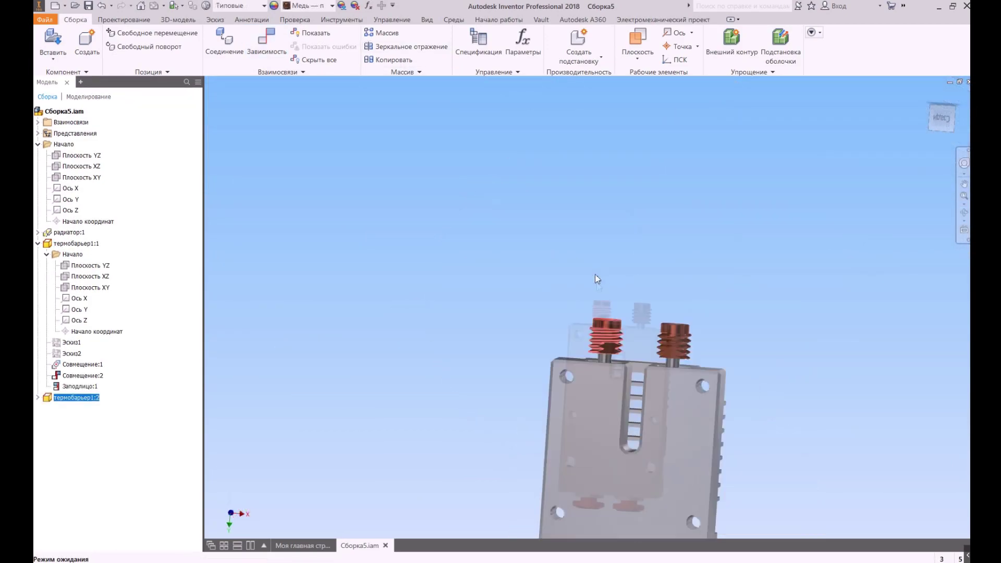
scroll(595, 275, down, 5)
key(c)
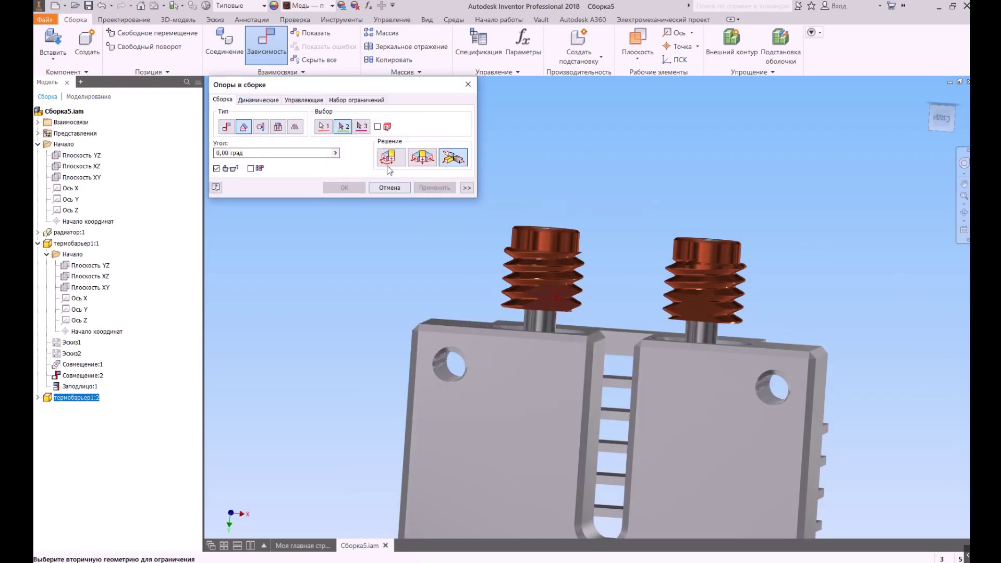
click(525, 365)
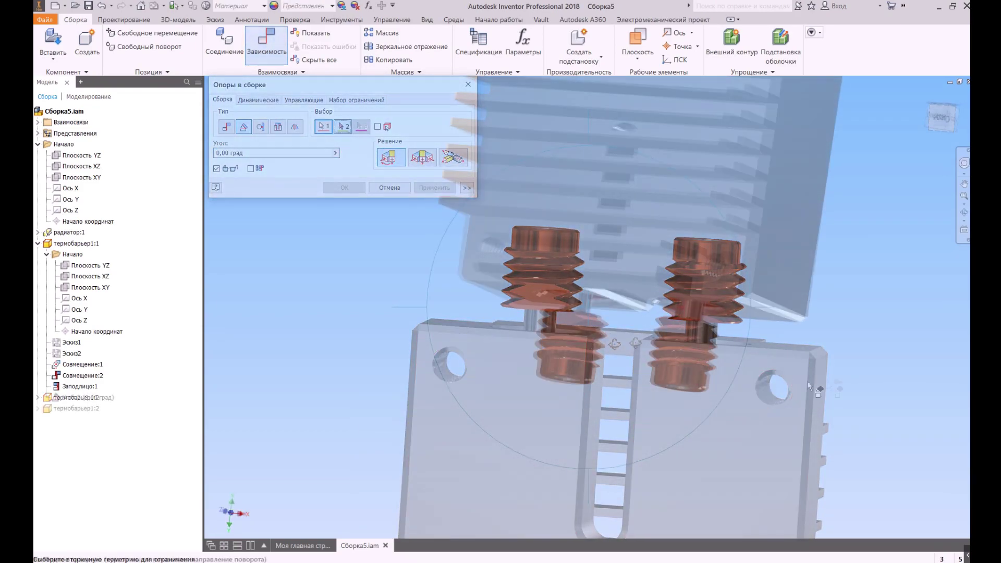
click(434, 188)
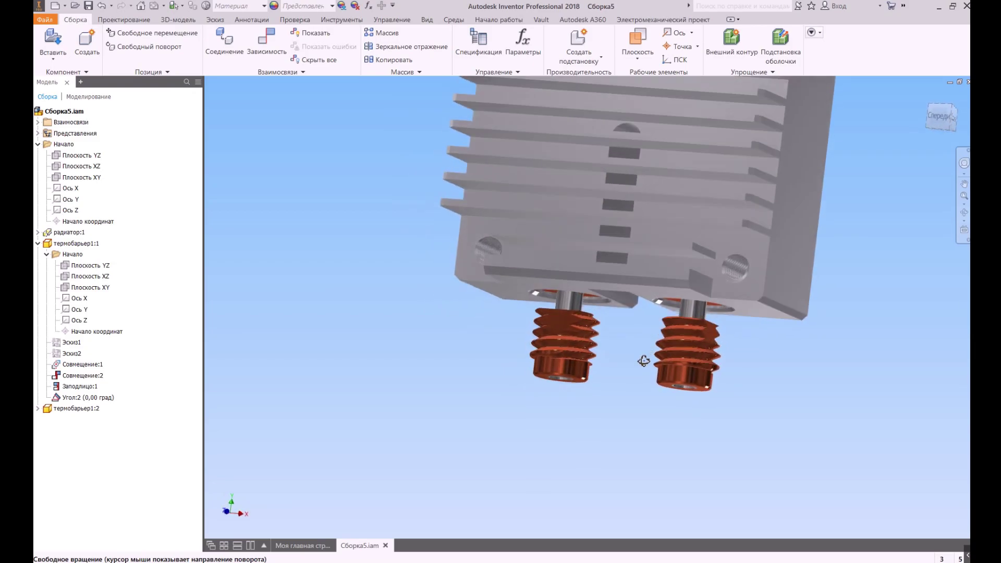